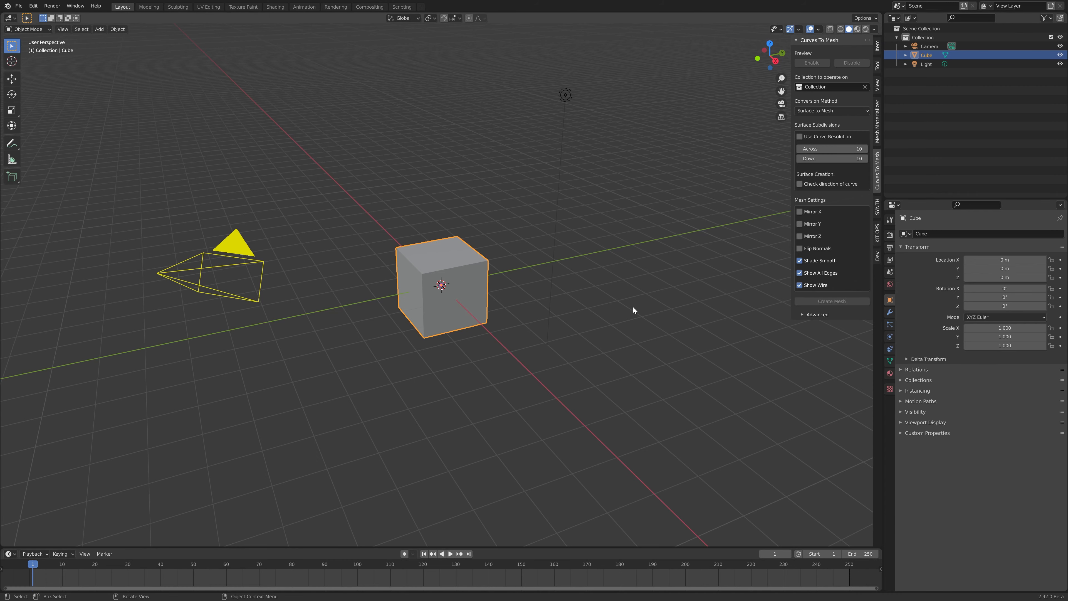
Step: Delete the default cube and add a 2x2 Bezier Patch curve at the origin
left_click(489, 286)
key("Delete")
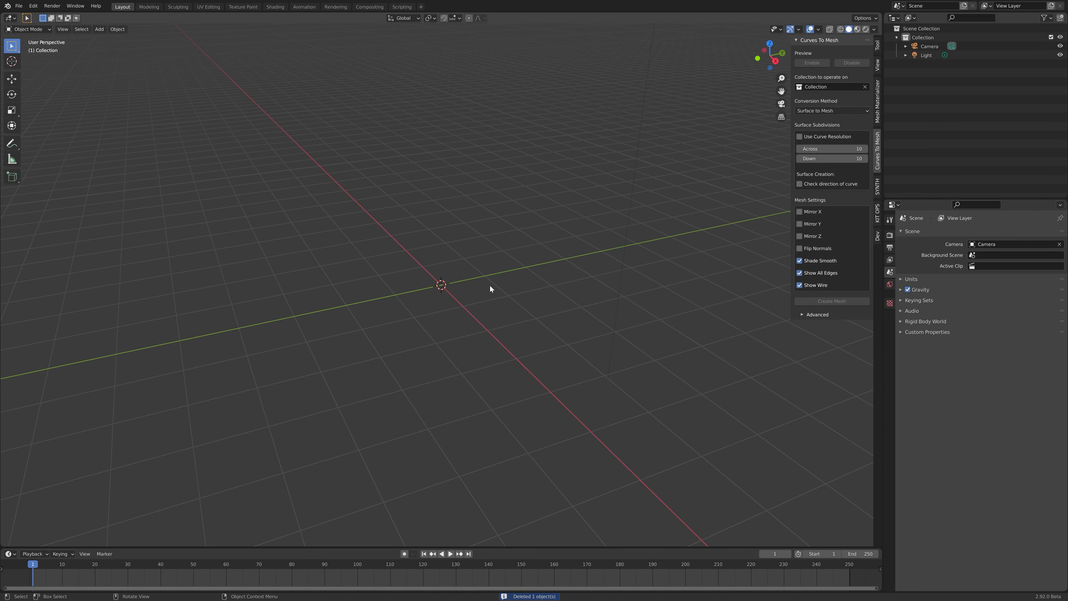
key("shift+a")
mouse_move(458, 273)
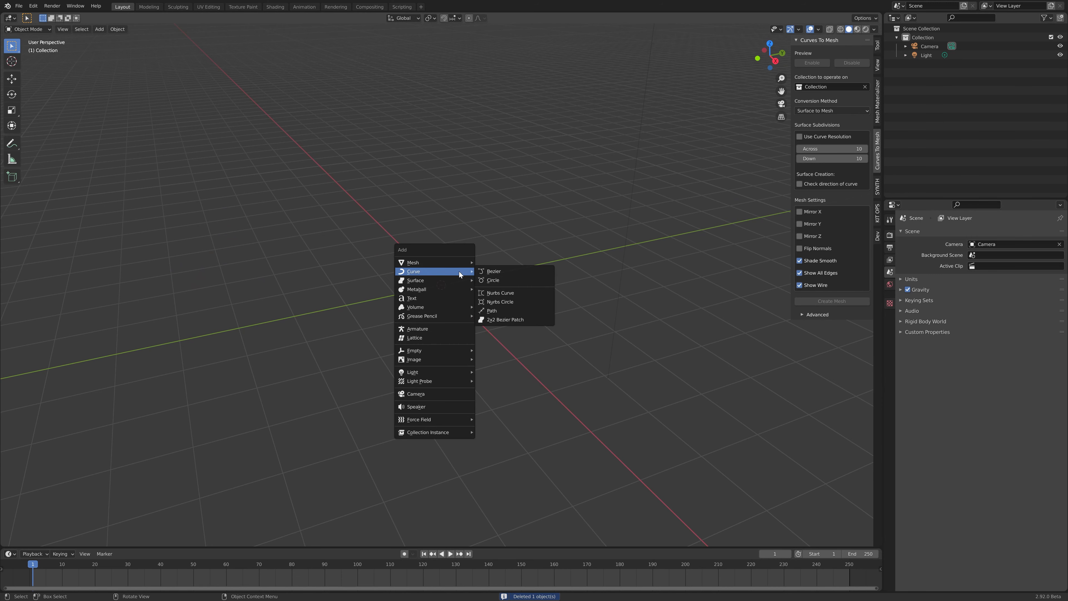
left_click(535, 320)
scroll(482, 256, "up", 4)
middle_click_drag(482, 256, 497, 277)
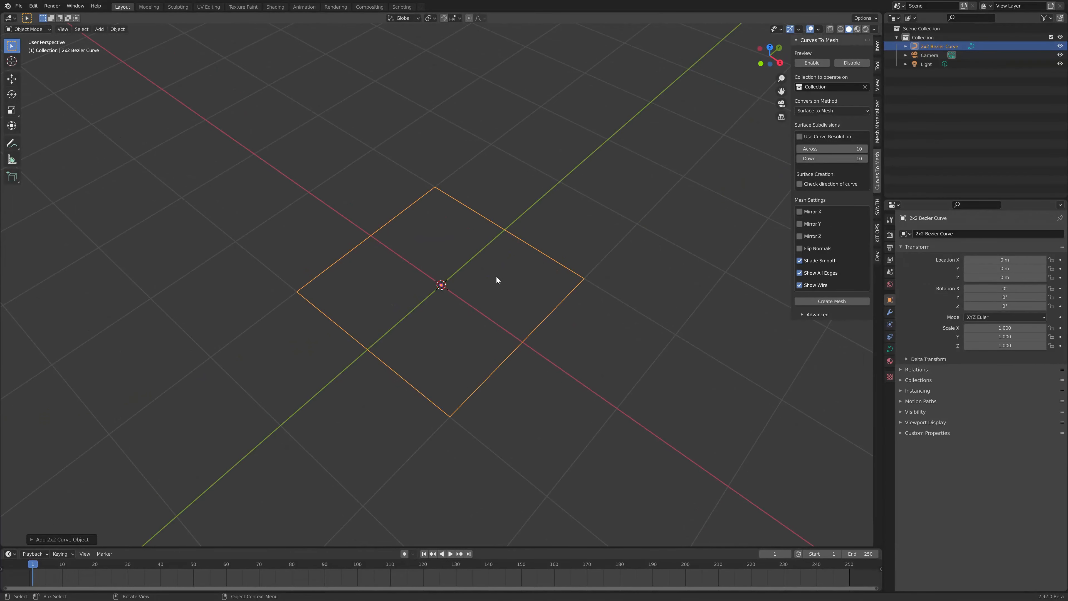
key("Tab")
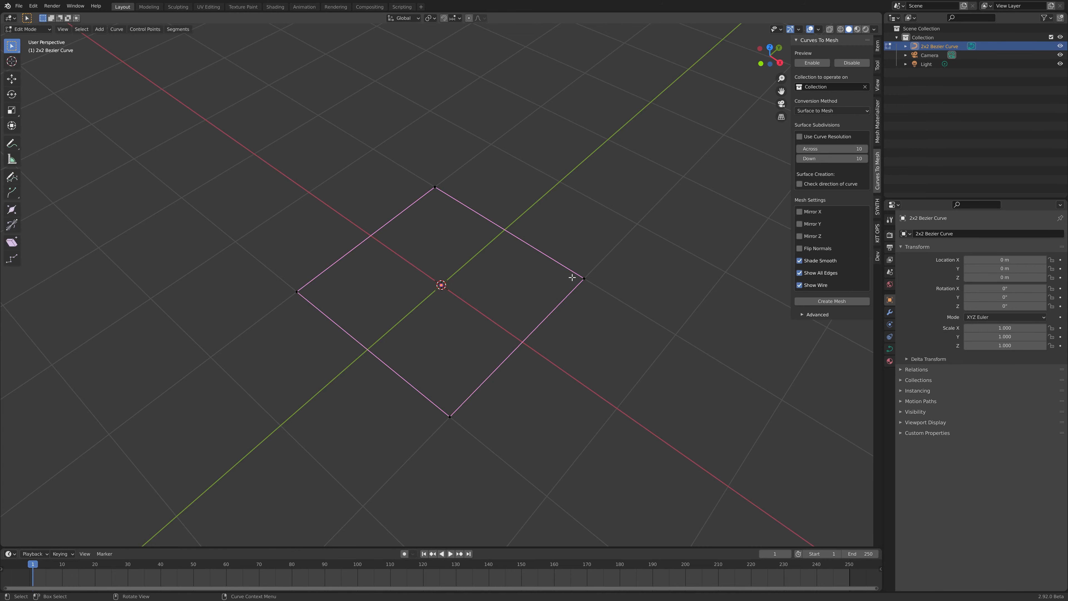
left_click_drag(222, 143, 649, 452)
middle_click_drag(625, 406, 358, 310)
left_click(297, 315)
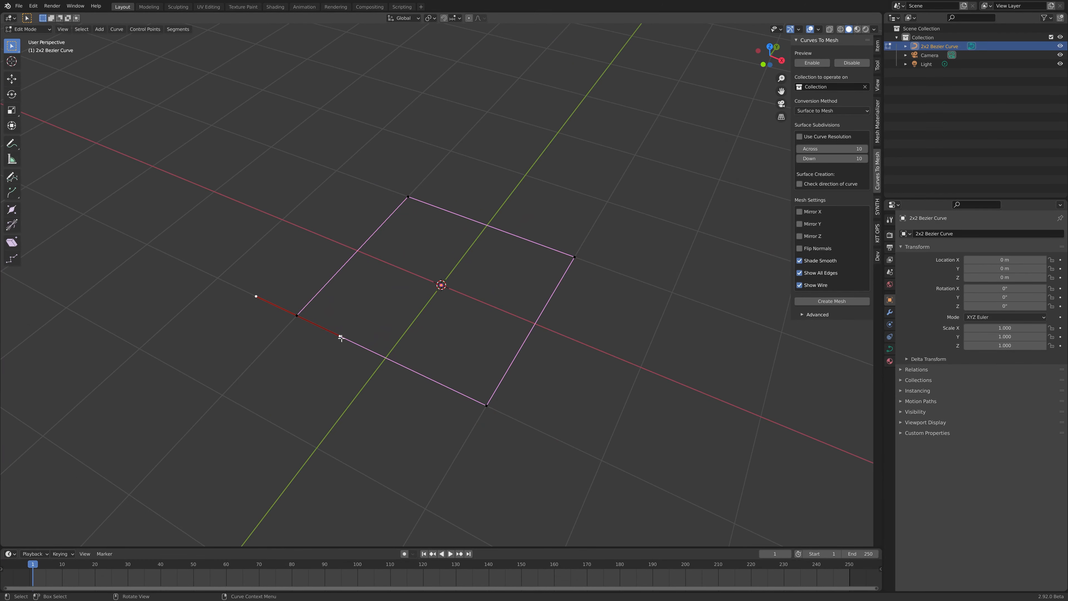
left_click(496, 407)
left_click(581, 257)
left_click(407, 198)
key("l")
key("g")
key("z")
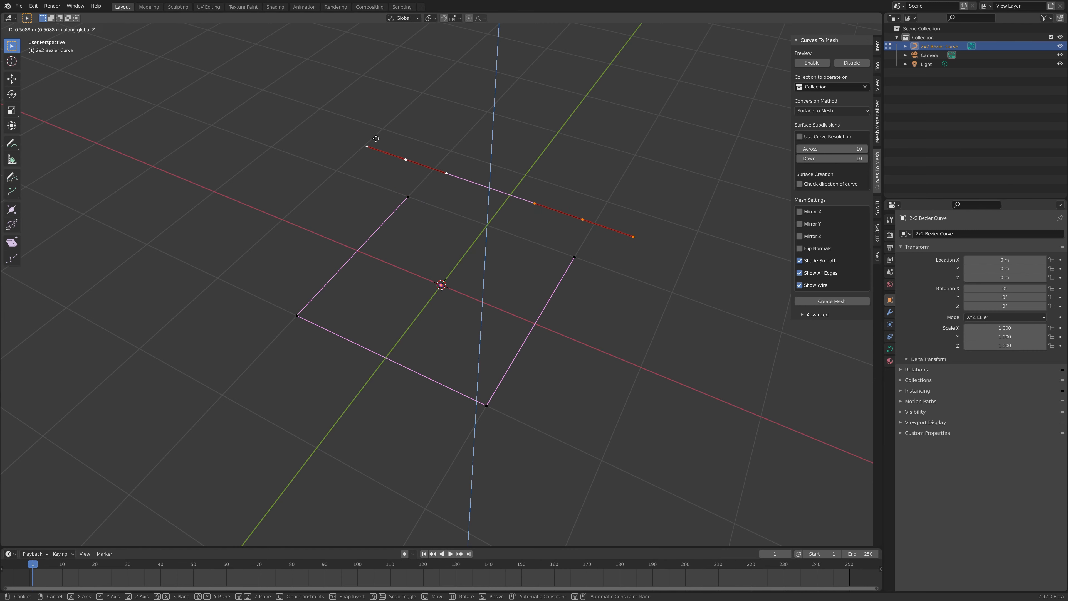
key("Escape")
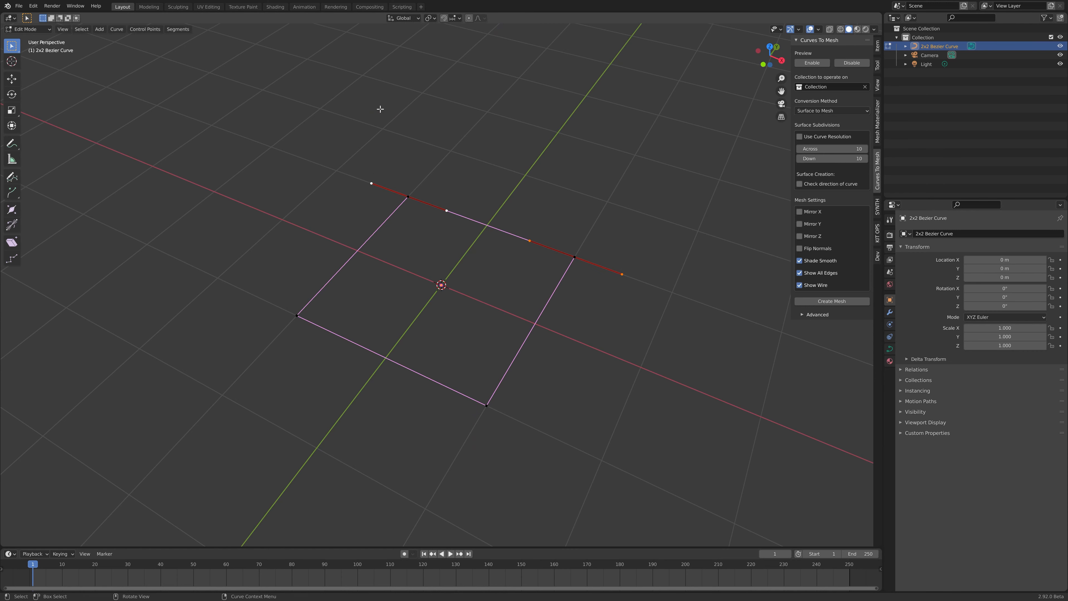
key("Tab")
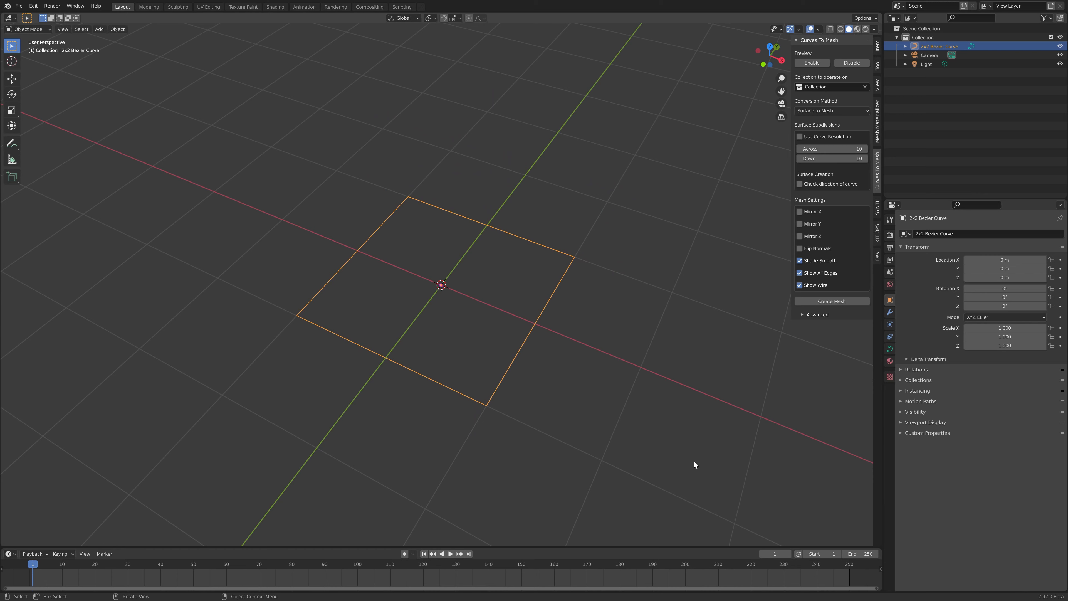
Step: Put the Bezier patch in Edit Mode and turn on the curve Normals overlay
left_click(817, 28)
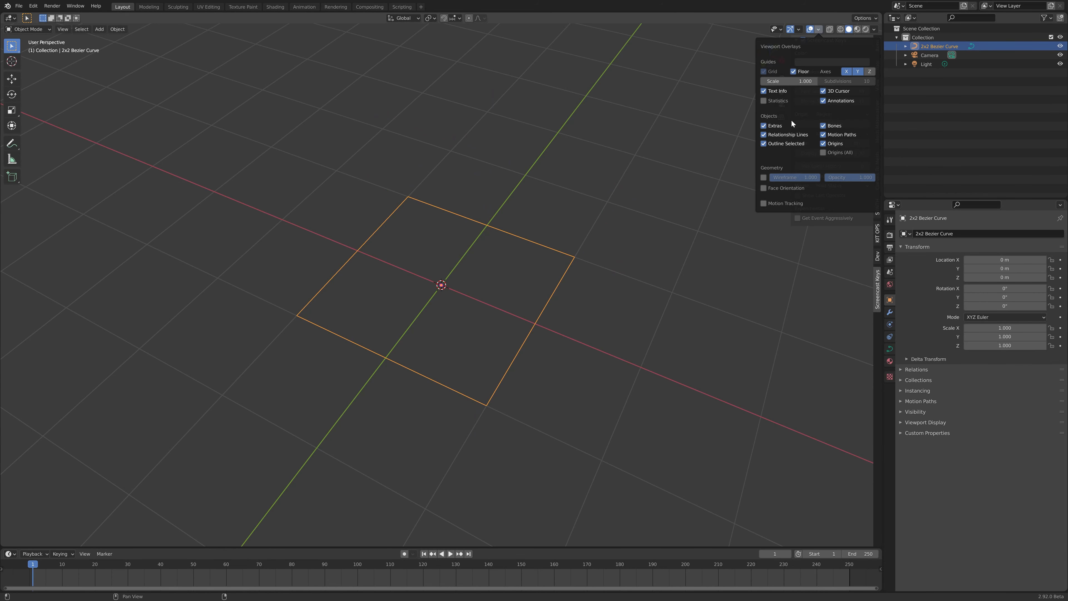
key("Tab")
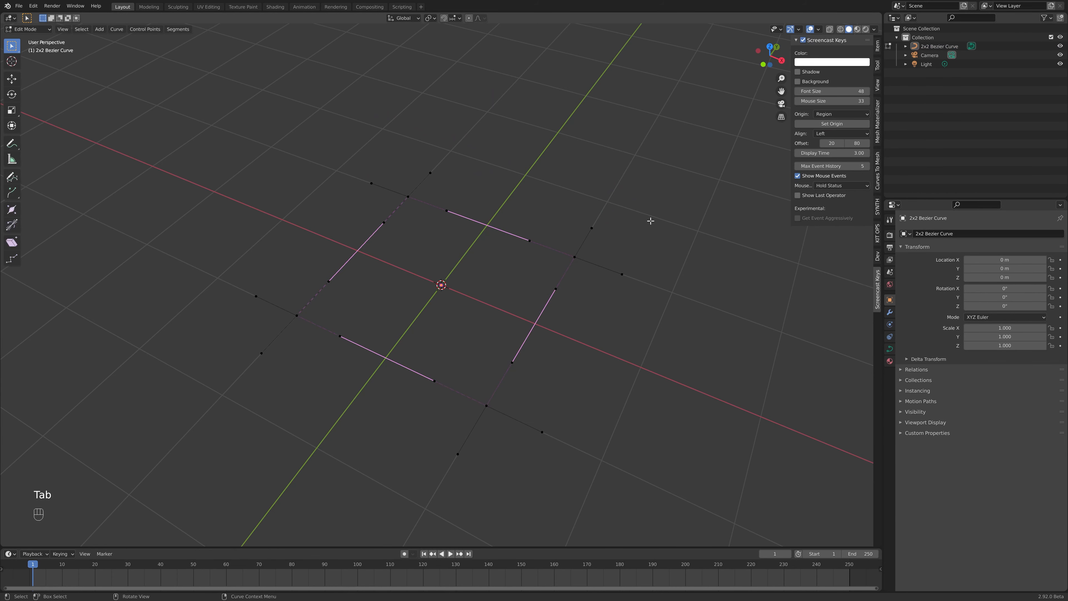
left_click(818, 31)
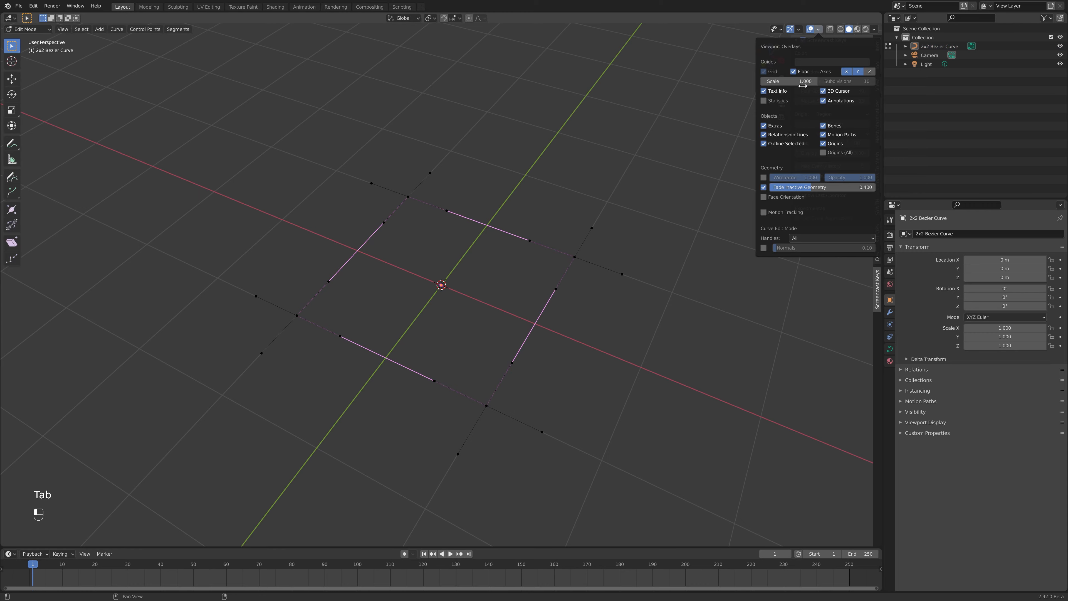
left_click(764, 248)
Step: Raise the far corner control point of the patch straight up along the Z axis
middle_click_drag(574, 310, 546, 307)
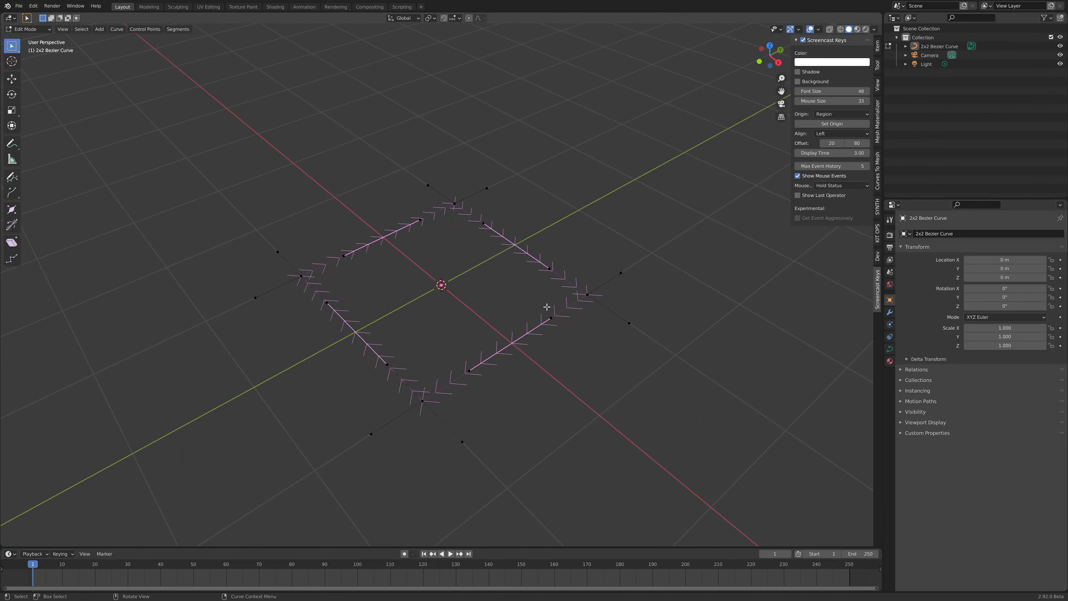
left_click(453, 202)
key("g")
key("z")
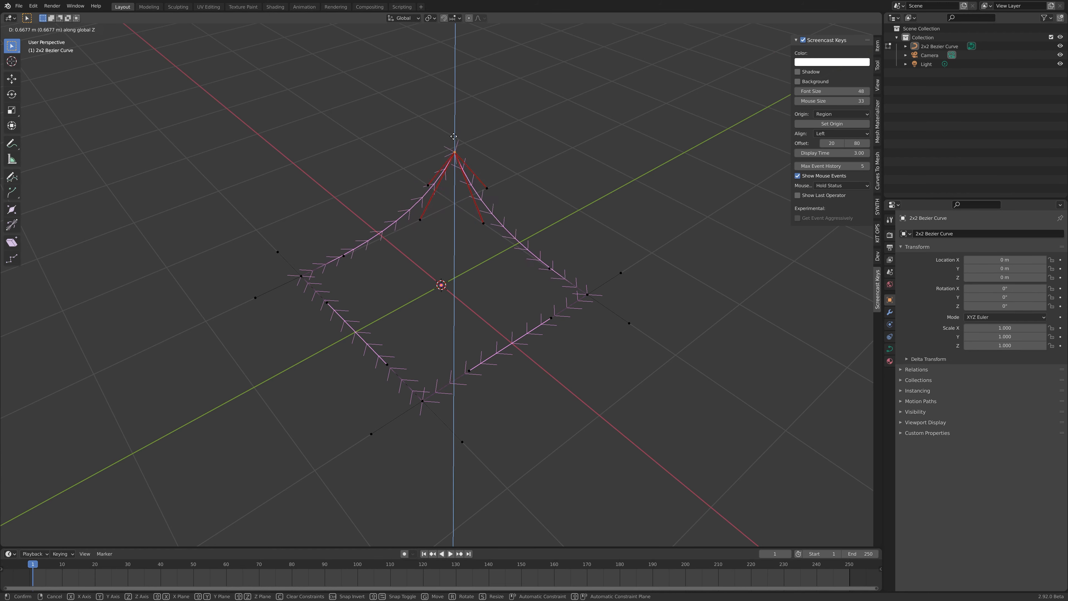
left_click(463, 117)
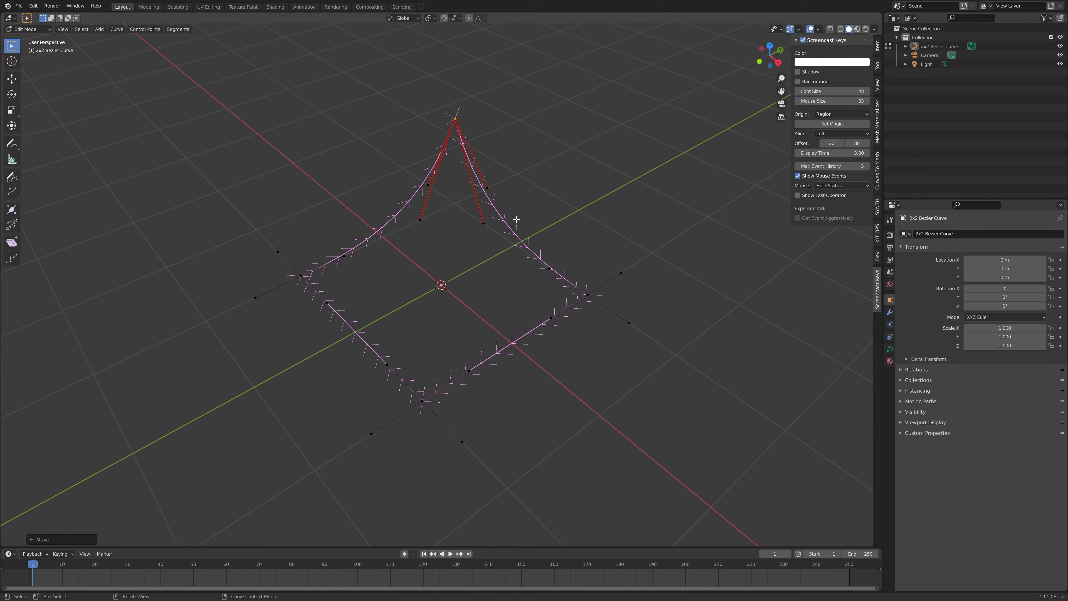
Step: Raise the diagonally opposite corner point of the patch along Z and return to Object Mode
middle_click_drag(516, 218, 456, 281)
left_click_drag(463, 360, 502, 406)
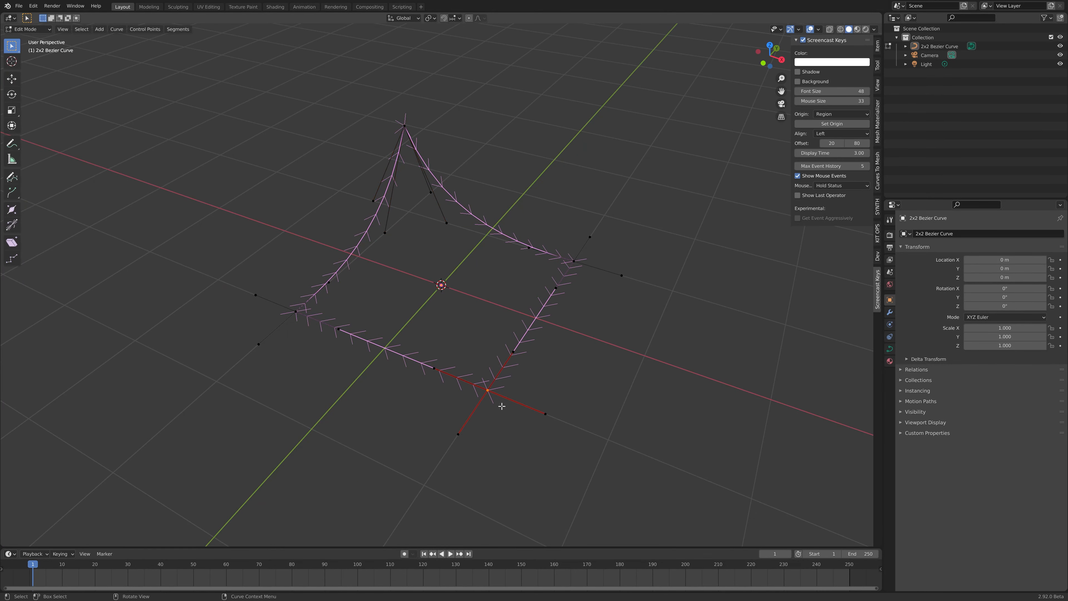
key("g")
key("z")
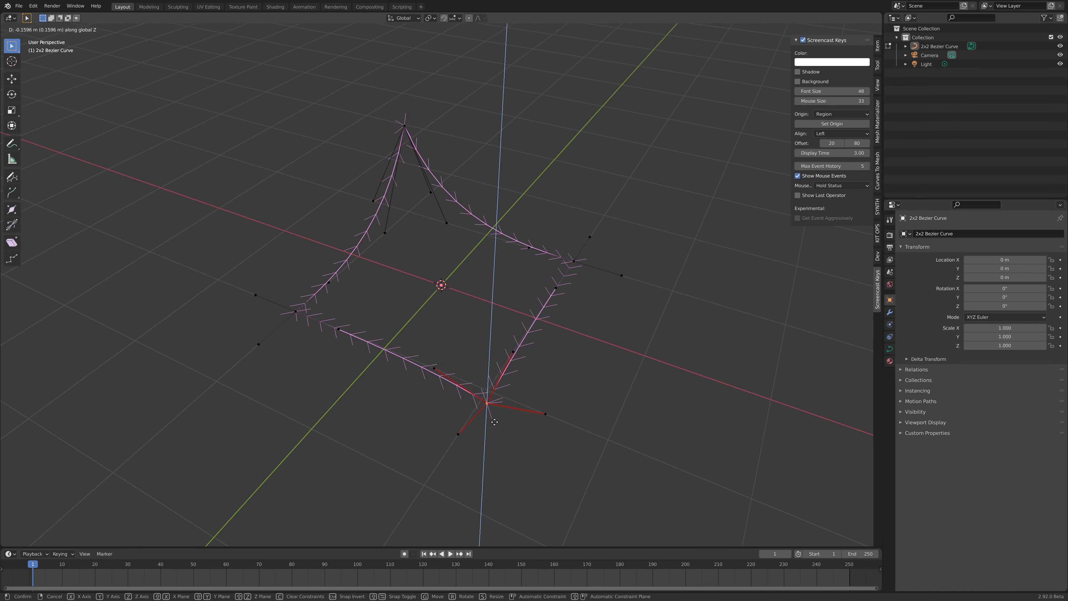
left_click(493, 350)
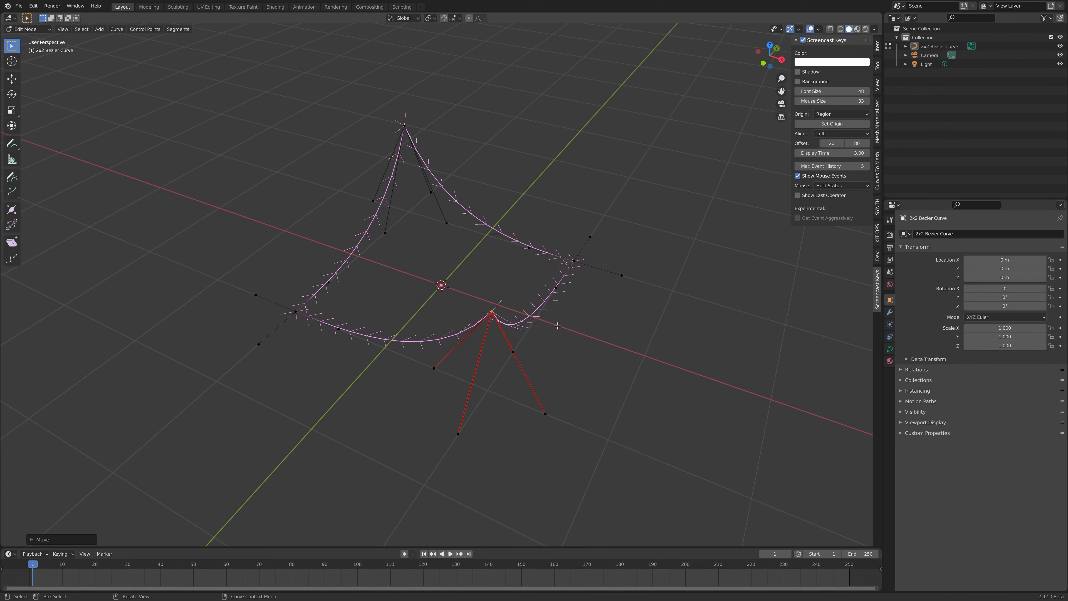
middle_click_drag(493, 350, 617, 286)
key("Tab")
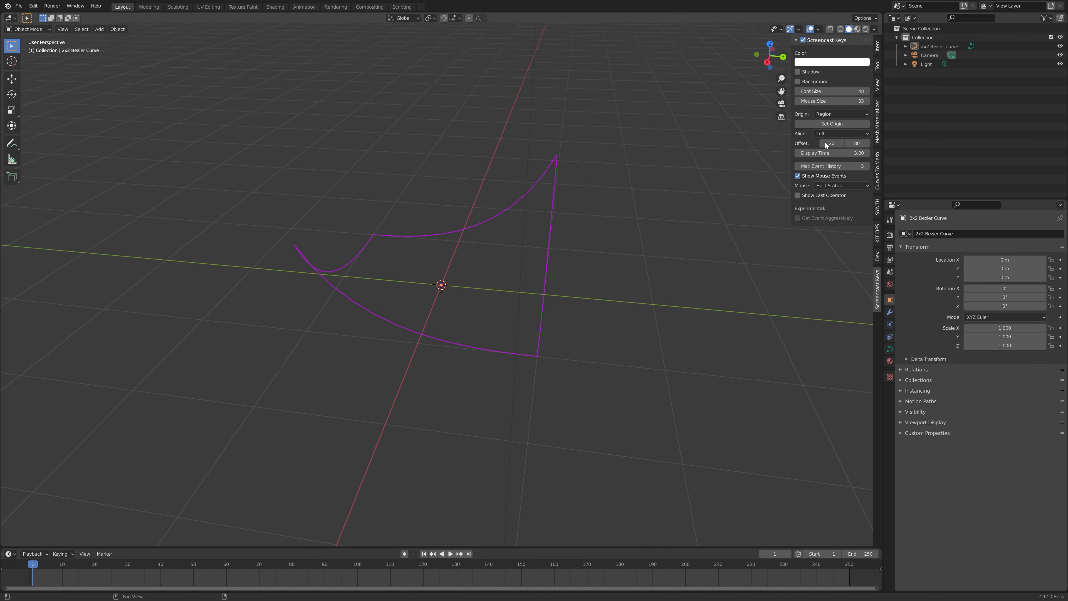
Step: Enable the Curves To Mesh surface preview for the objects in Collection and view it from several angles
left_click(878, 172)
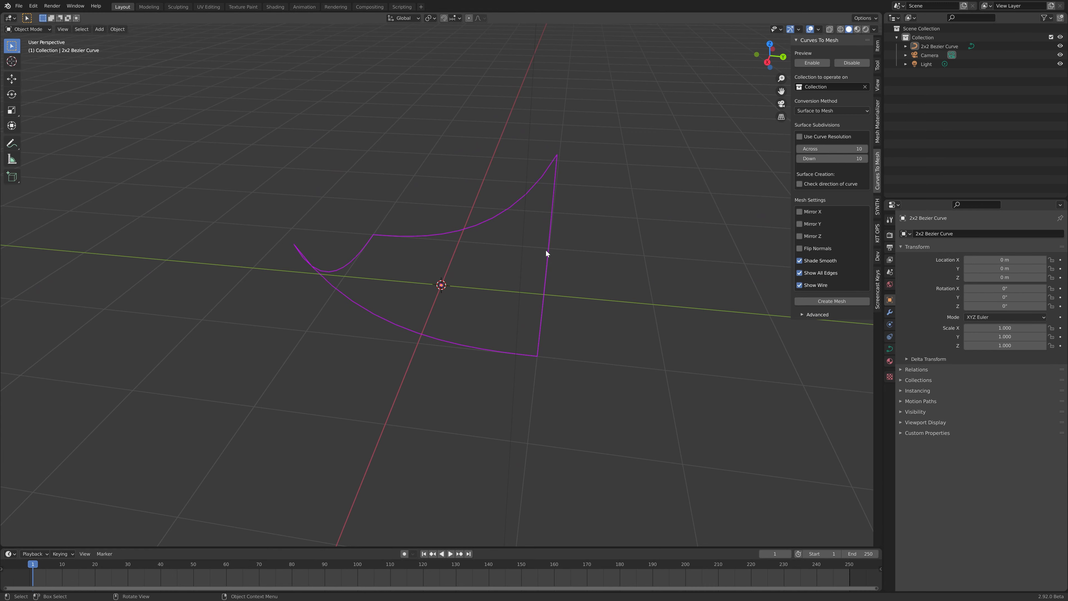
left_click(811, 64)
middle_click_drag(625, 148, 425, 259)
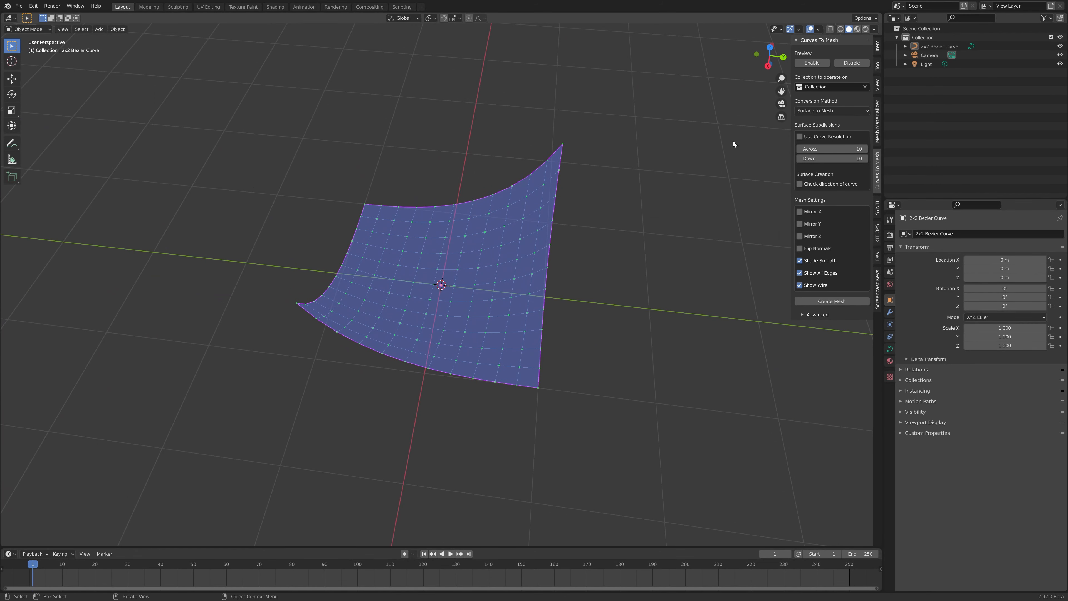
middle_click_drag(732, 143, 541, 245)
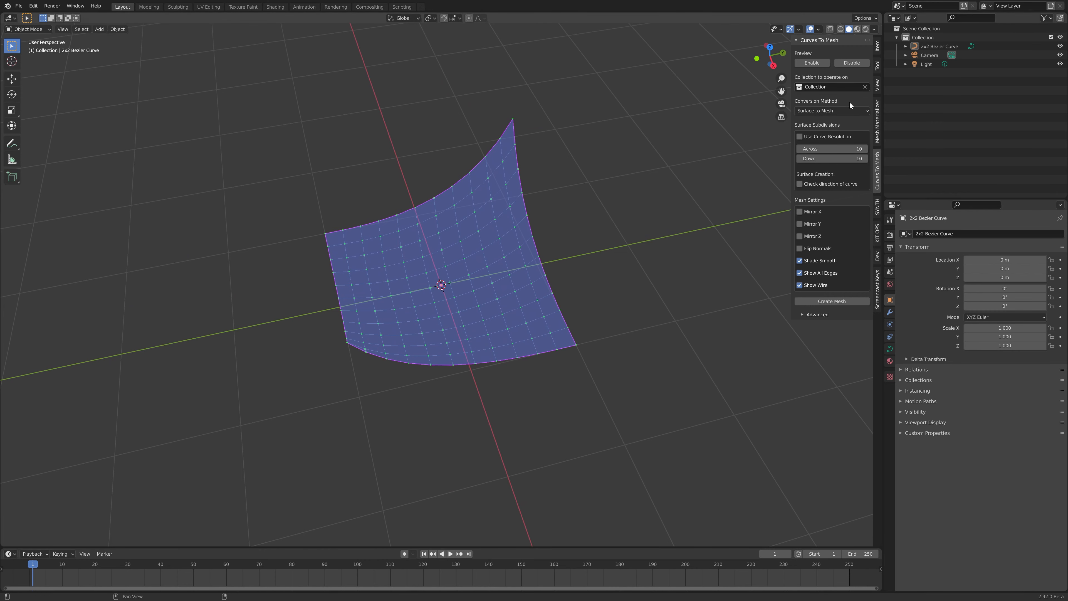
middle_click_drag(581, 206, 681, 198)
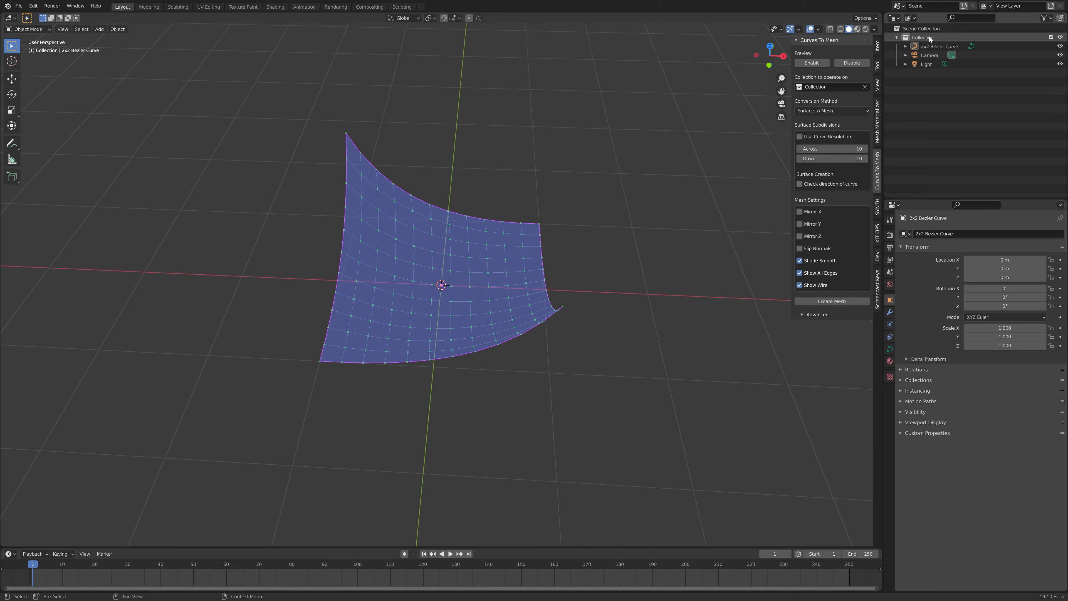
Step: Create a new collection inside Collection and rename it Curves
left_click(939, 35)
right_click(935, 37)
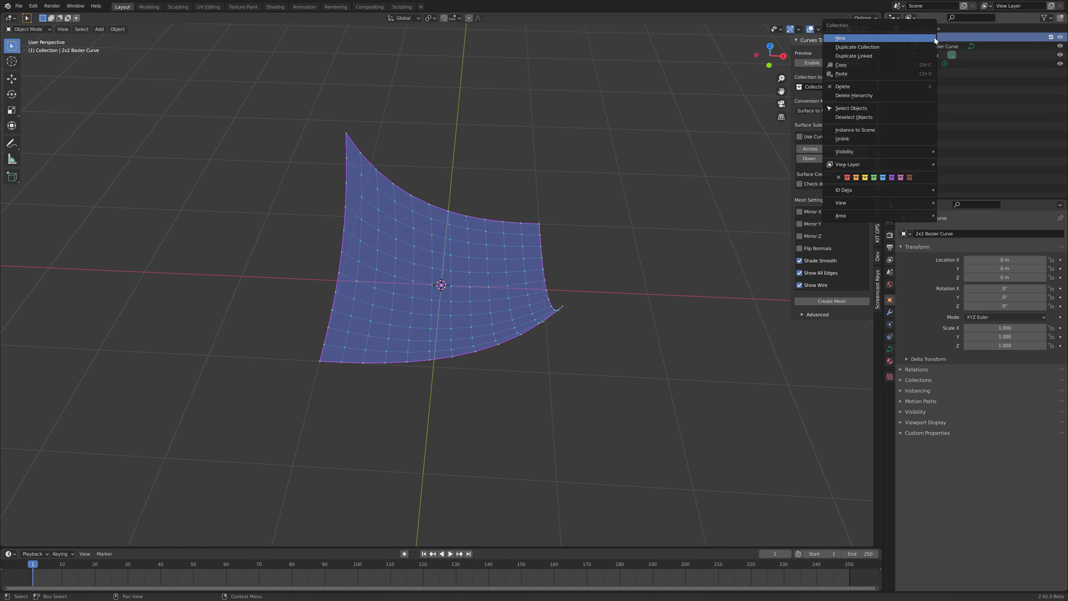
left_click(911, 39)
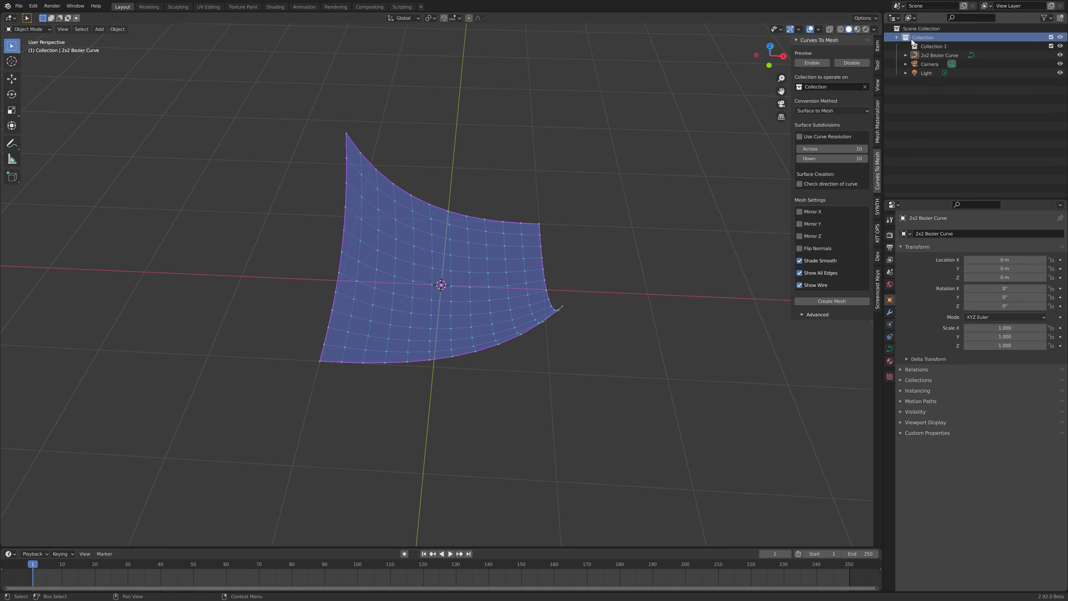
double_click(949, 45)
type("C")
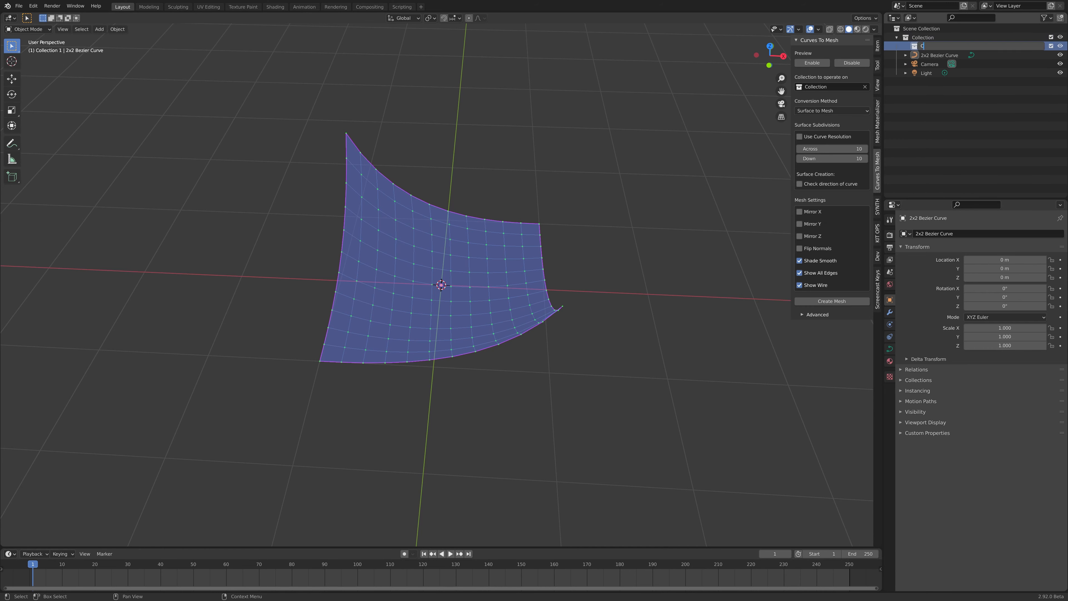
type("urves")
key("Return")
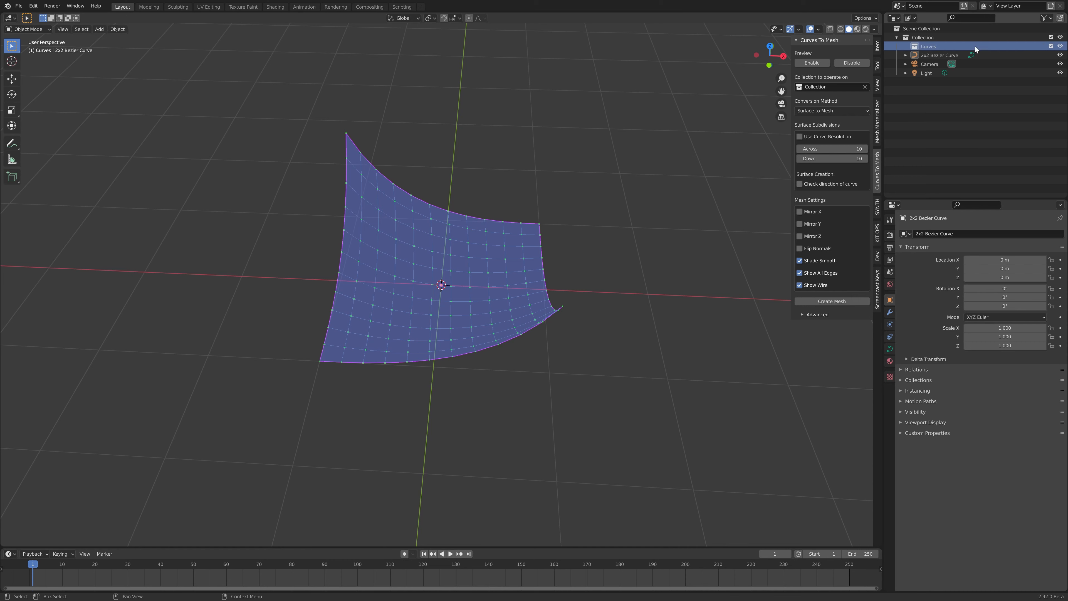
Step: Set Curves as the collection Curves To Mesh operates on and move the 2x2 Bezier Curve into that collection
left_click(825, 87)
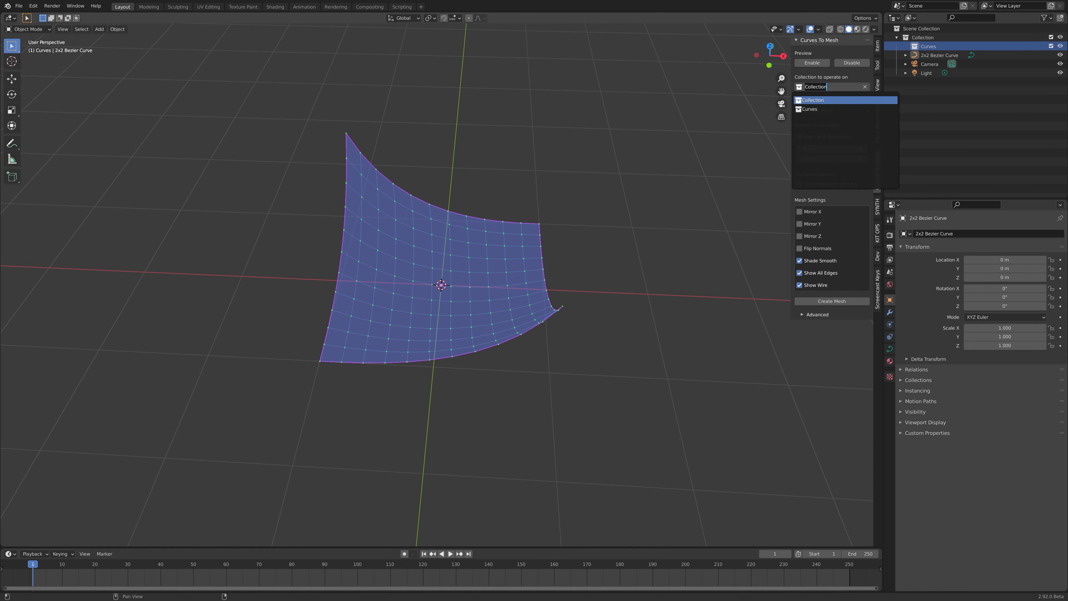
left_click(813, 109)
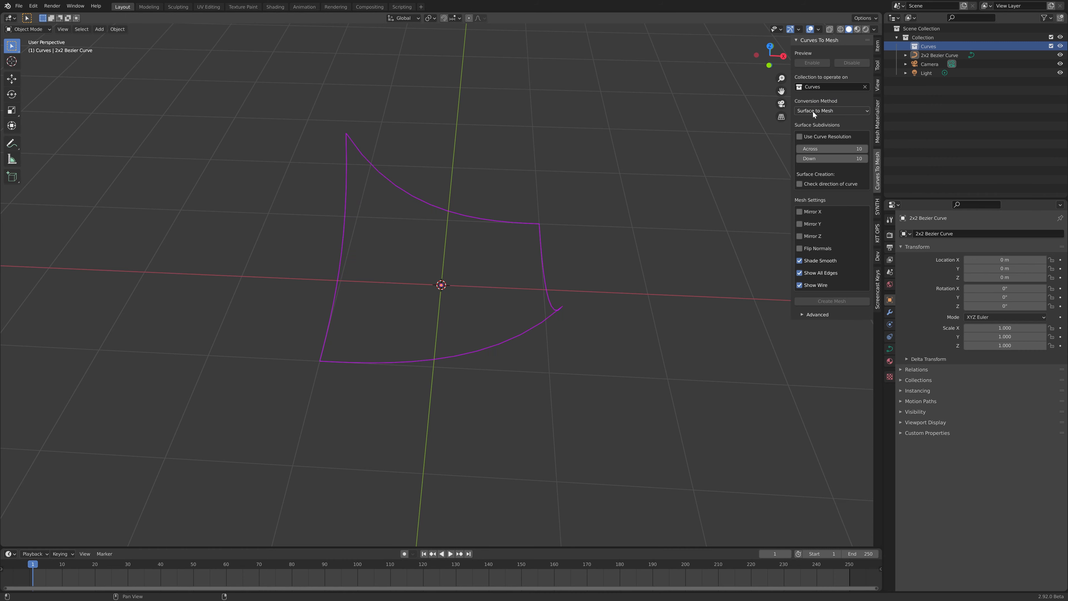
middle_click_drag(666, 167, 532, 295)
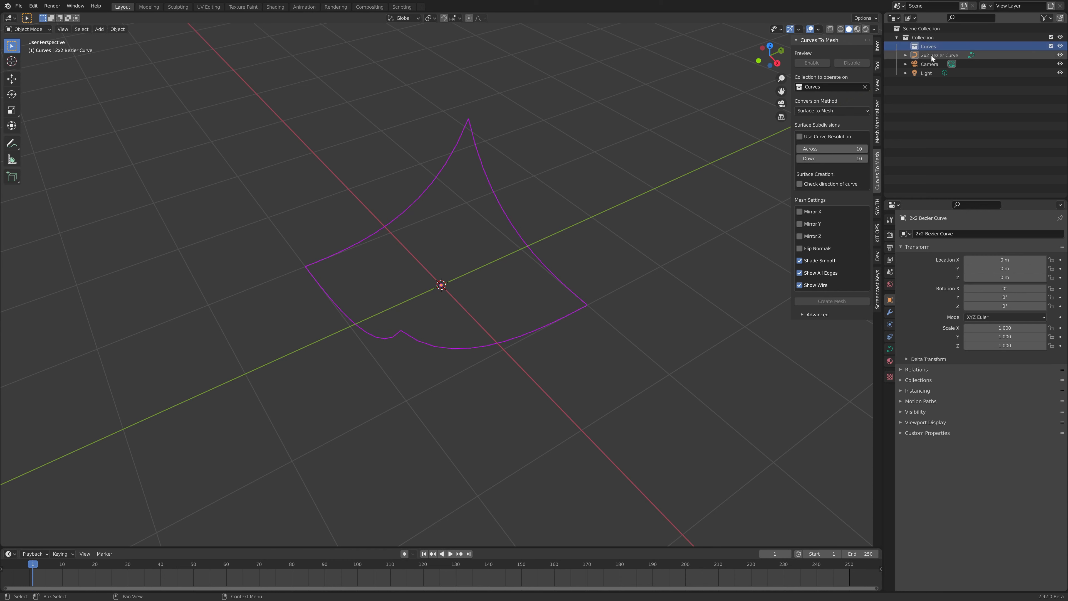
mouse_move(930, 54)
left_mouse_down()
mouse_move(946, 54)
mouse_move(931, 48)
left_mouse_up()
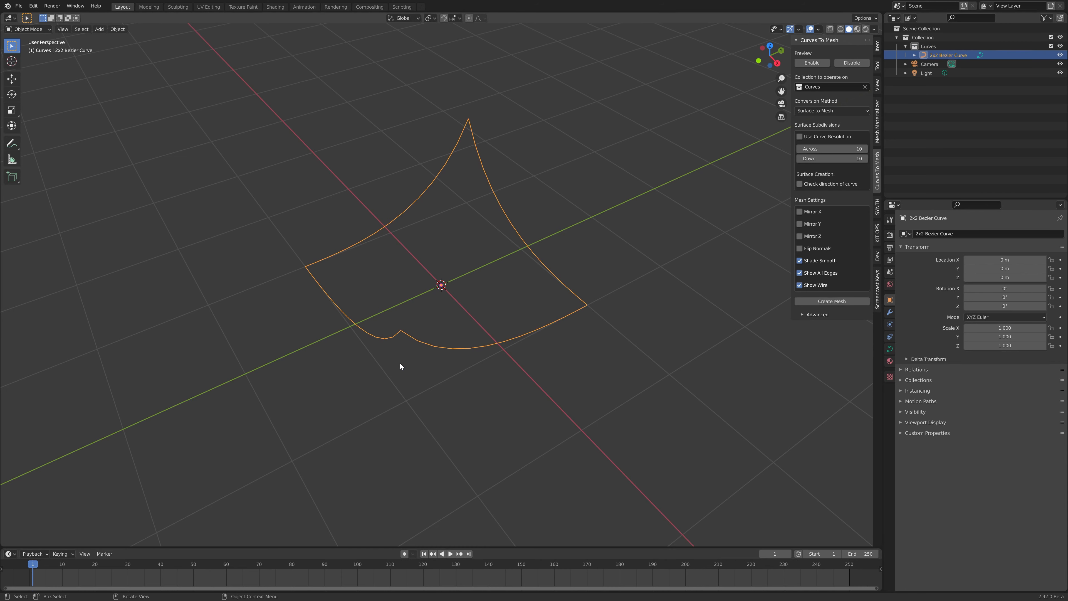
Step: Enable the Curves To Mesh preview for the Curves collection and inspect the surface from all sides
left_click(810, 63)
middle_click_drag(588, 198, 567, 217)
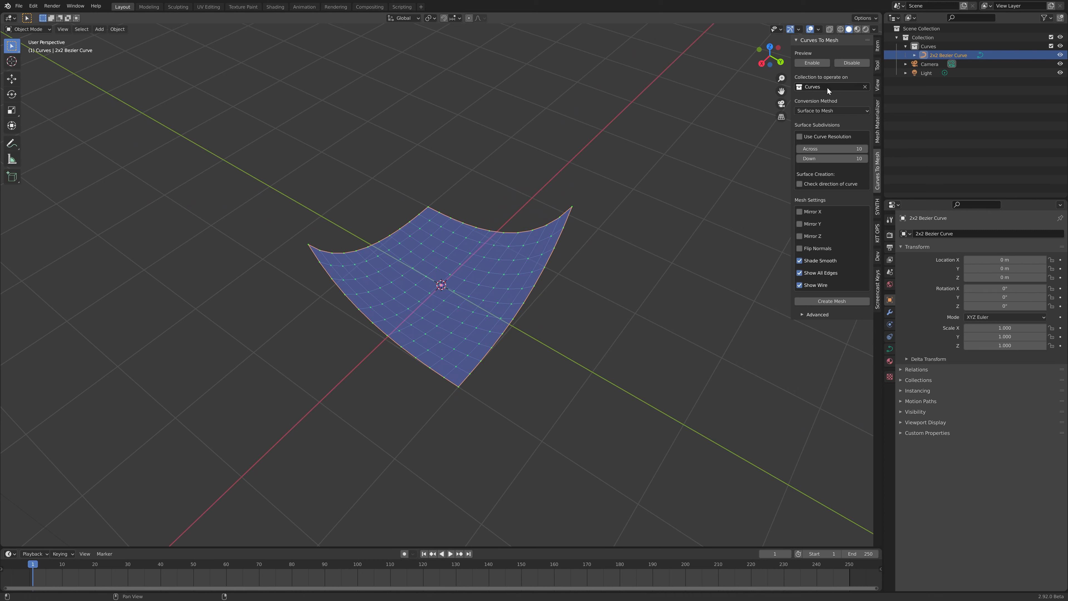
middle_click_drag(632, 246, 489, 251)
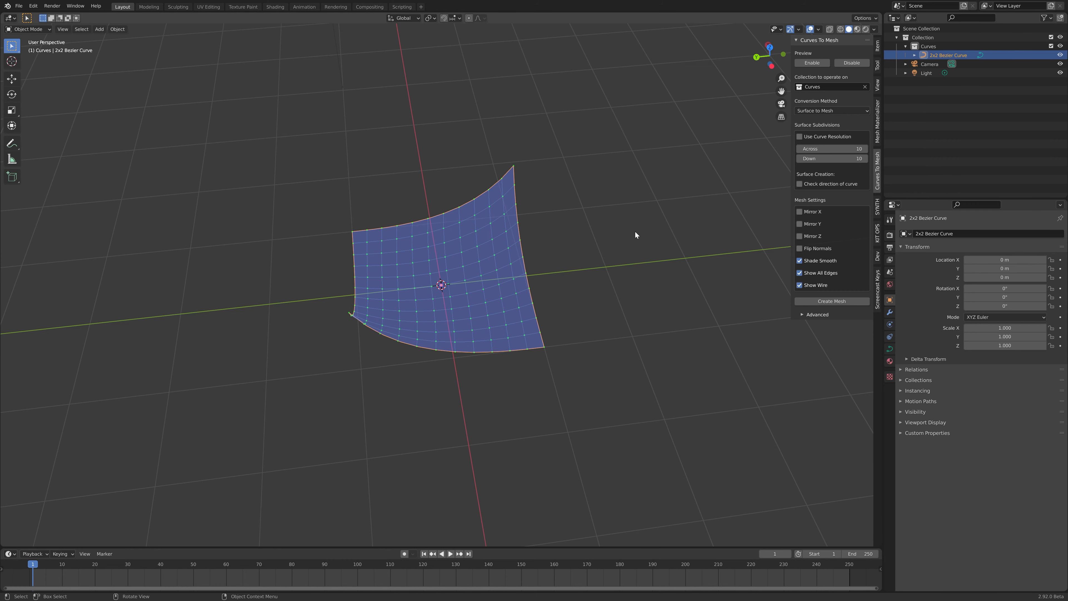
middle_click_drag(635, 232, 581, 225)
middle_click_drag(675, 233, 610, 229)
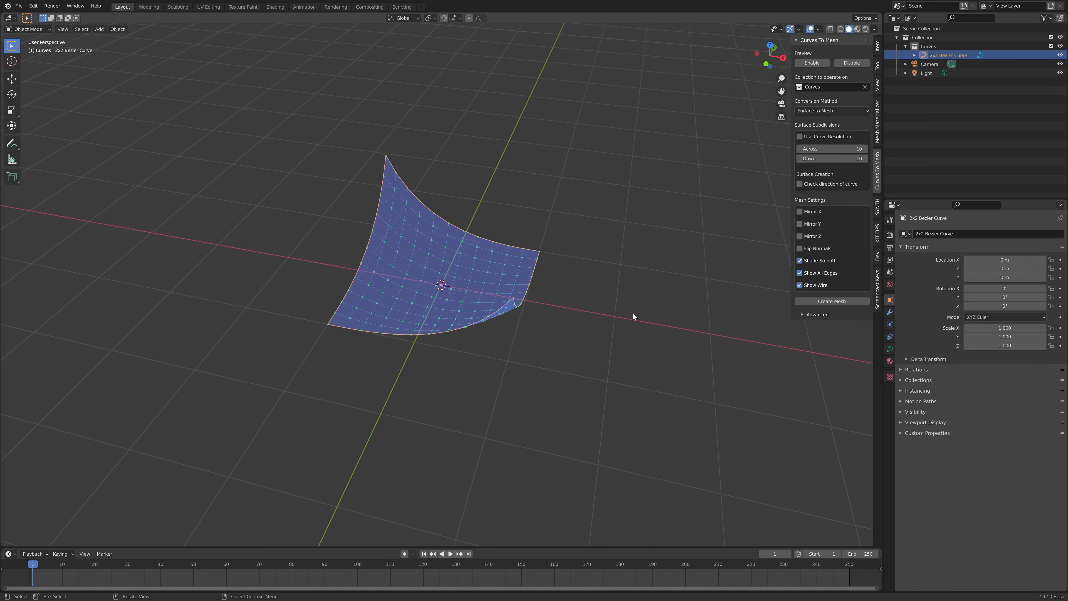
middle_click_drag(575, 328, 591, 278)
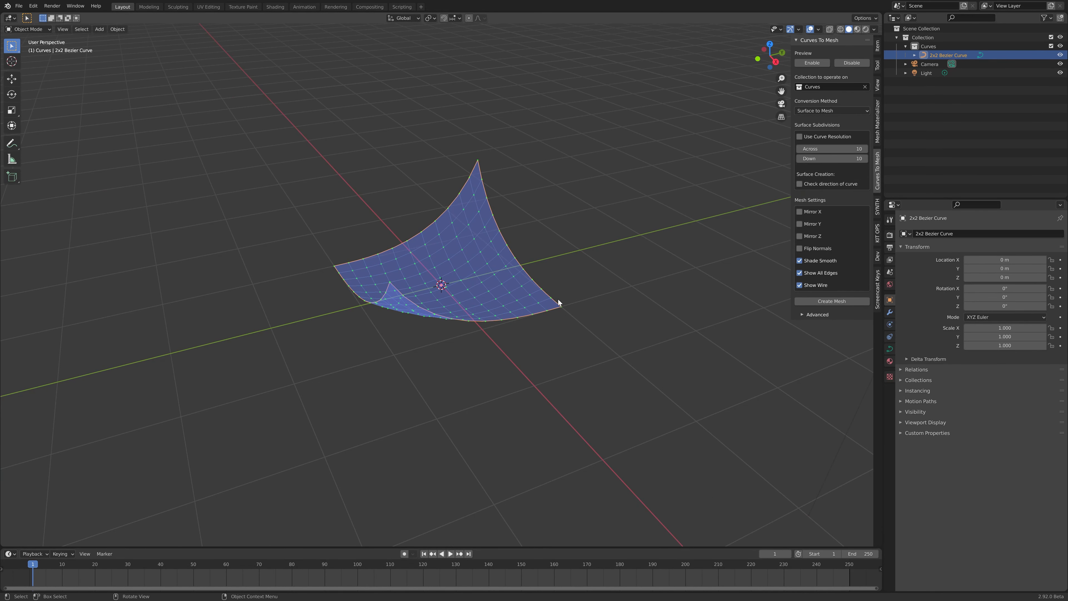
middle_click_drag(638, 241, 573, 257)
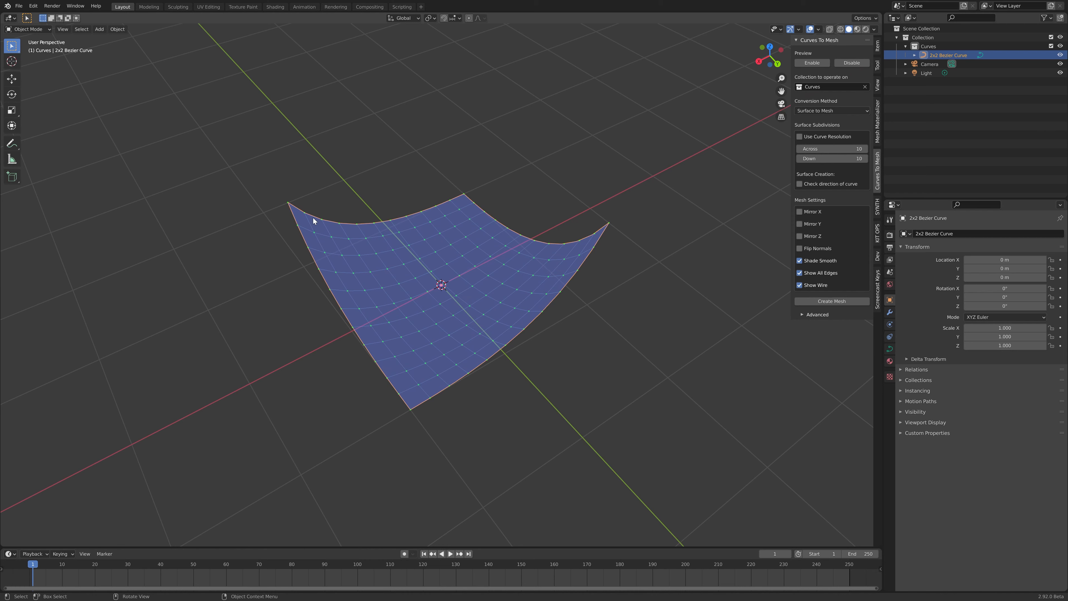
Step: Delete the 2x2 Bezier Curve object from the Curves collection
middle_click_drag(549, 330, 590, 305)
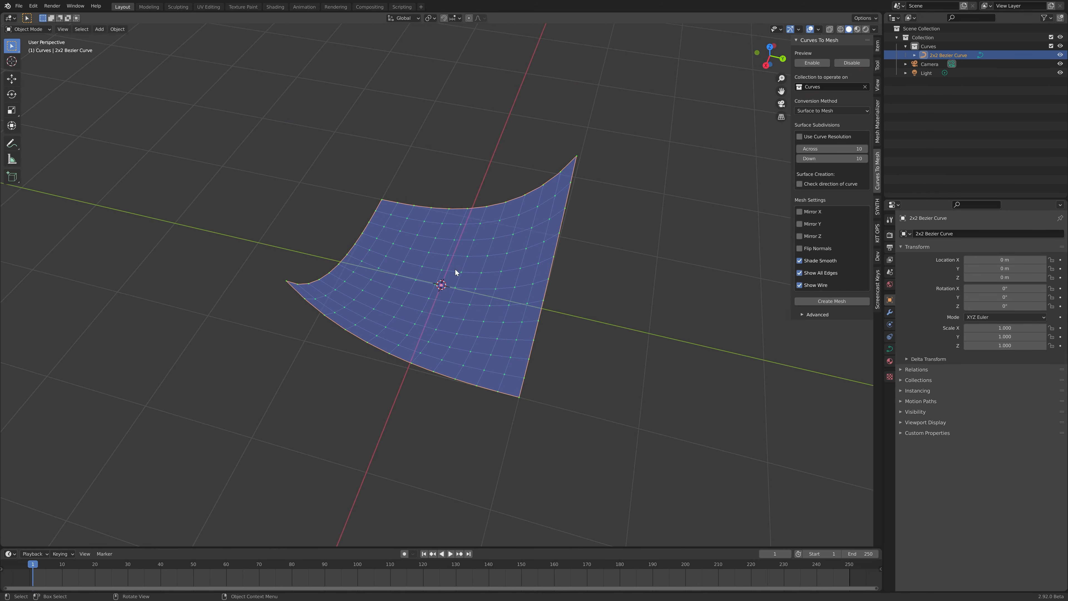
middle_click_drag(456, 269, 497, 273)
middle_click_drag(593, 263, 536, 291)
key("Delete")
key("shift+a")
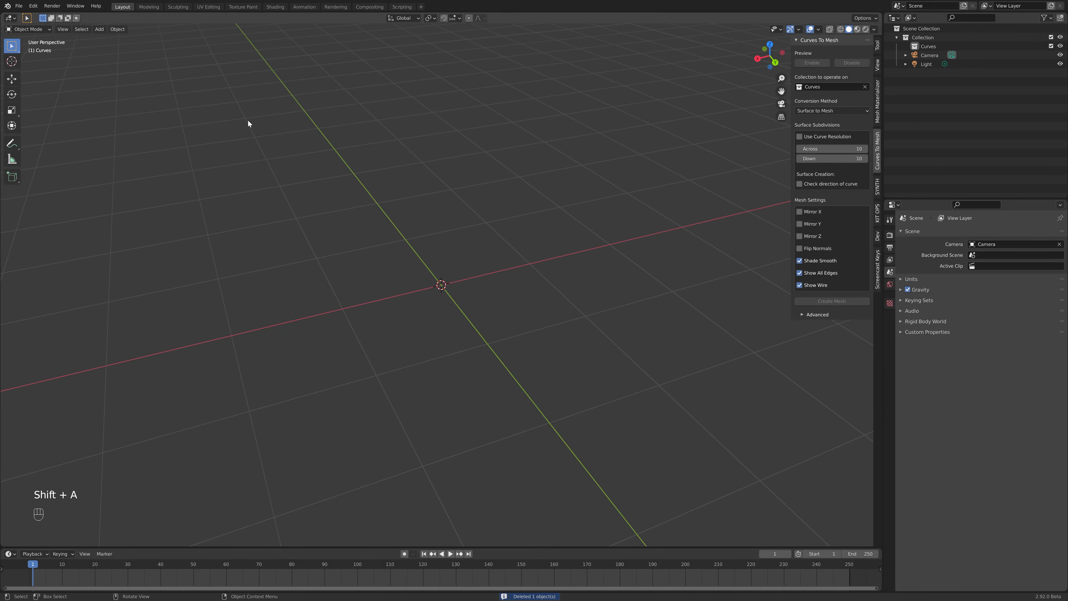
Step: Search the preferences' add-ons for "curve", enable Add Curve: Extra Objects, and close the preferences
left_click(33, 6)
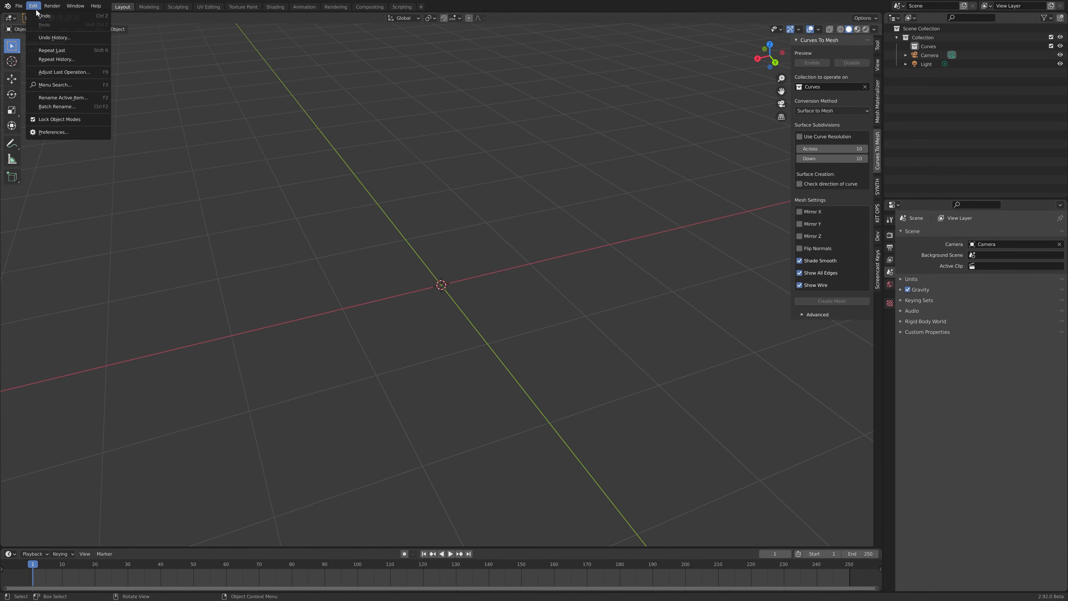
left_click(52, 133)
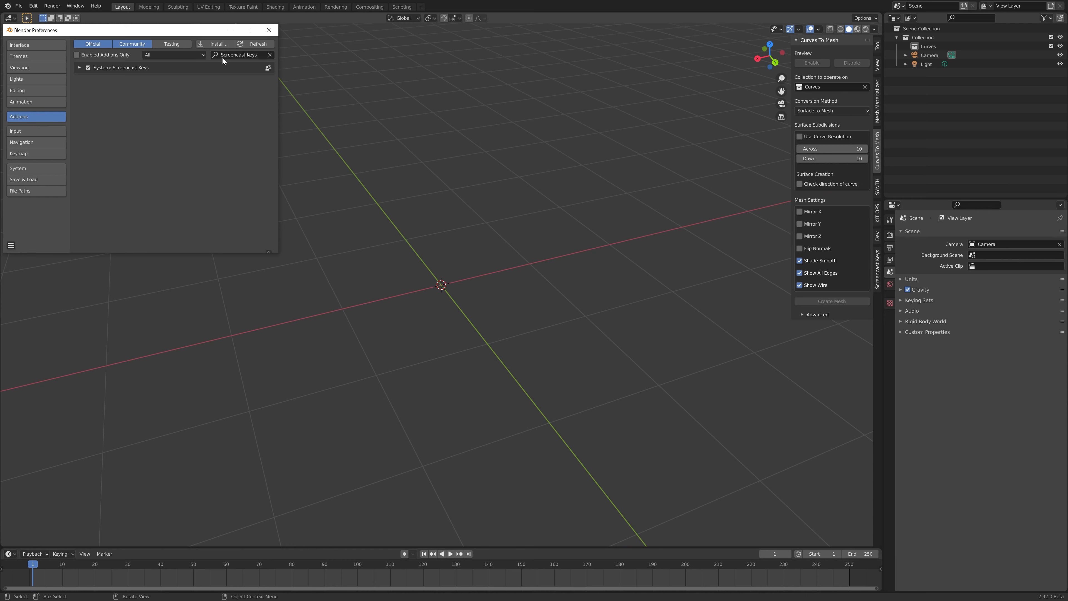
left_click(270, 54)
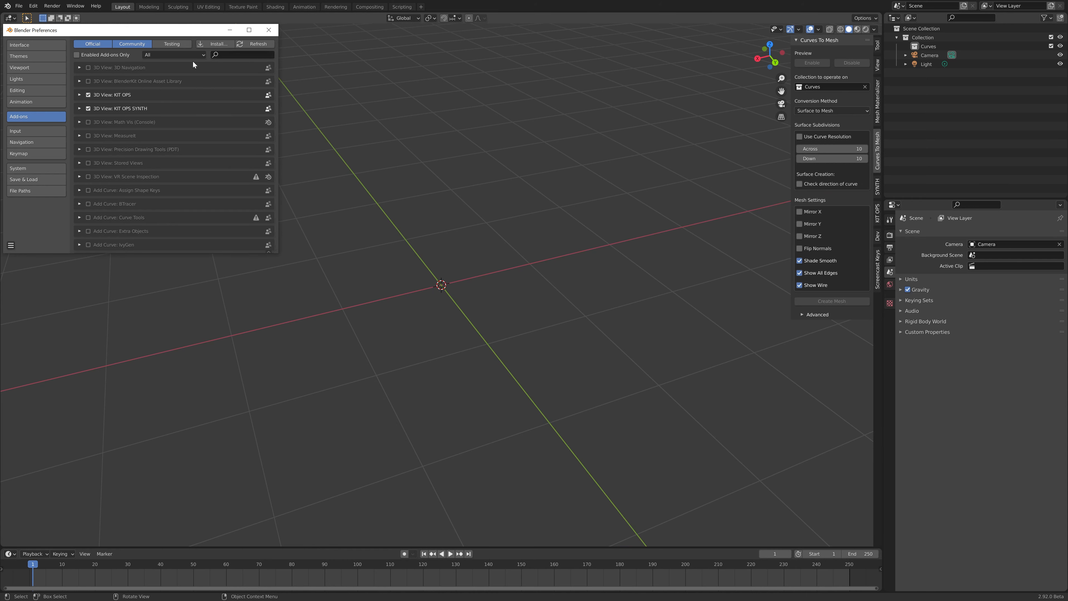
left_click(227, 55)
type("c")
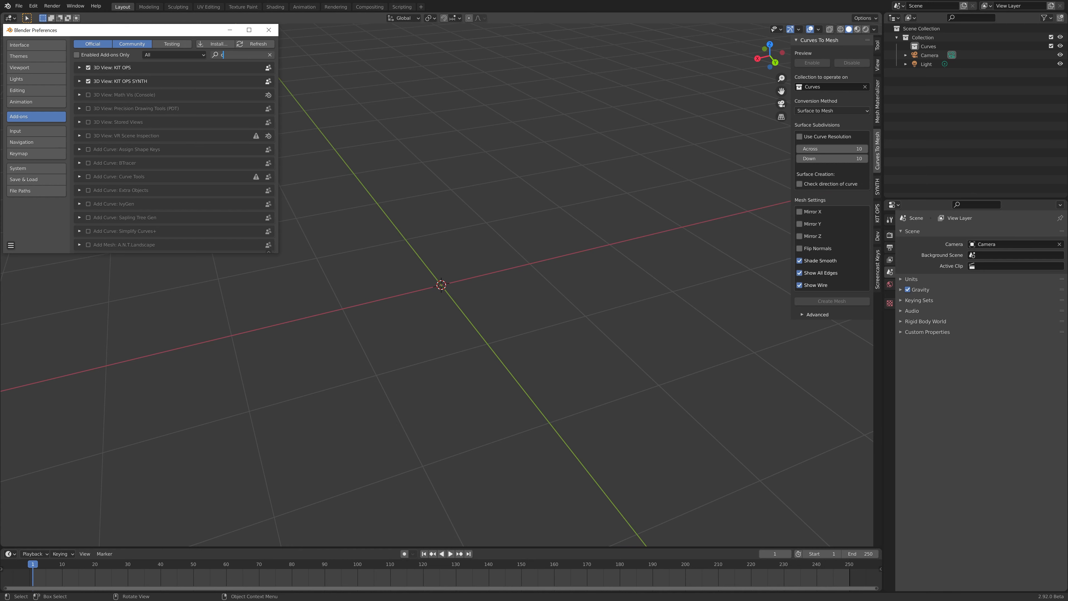
type("urve")
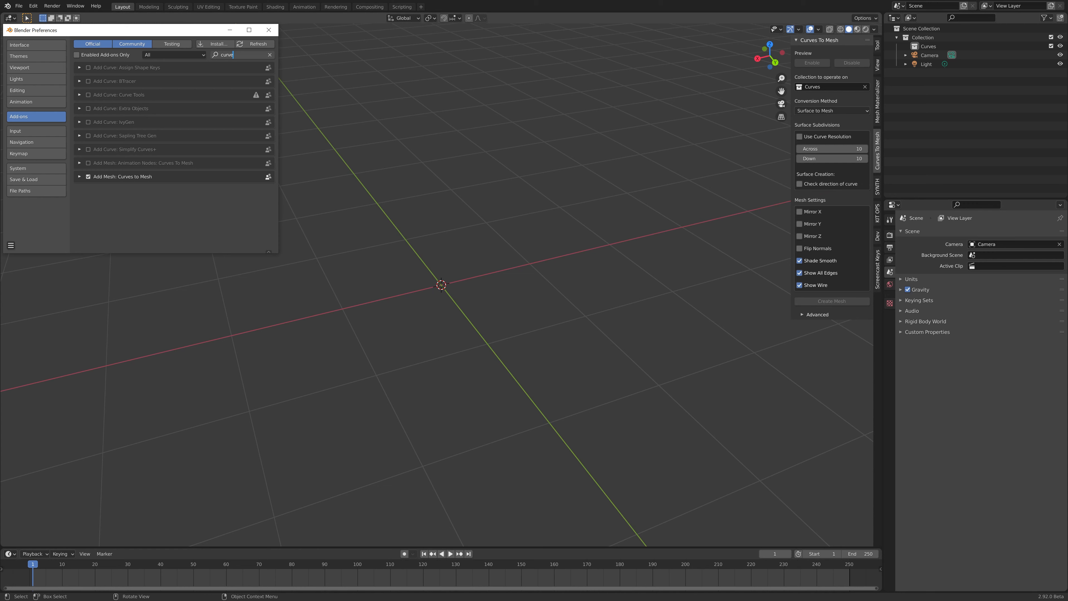
key("Return")
left_click(88, 109)
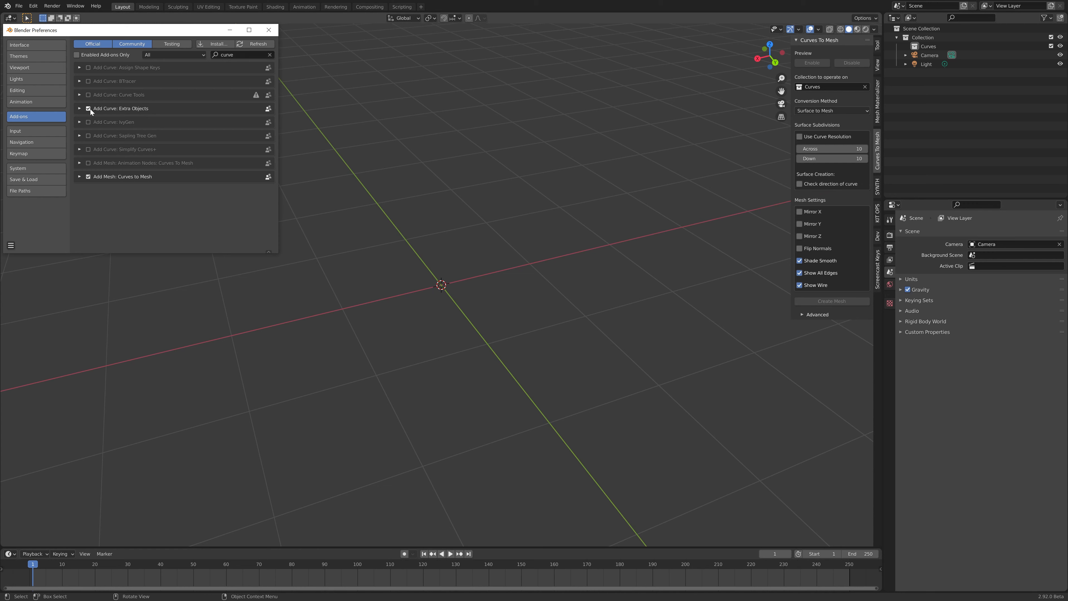
left_click(80, 108)
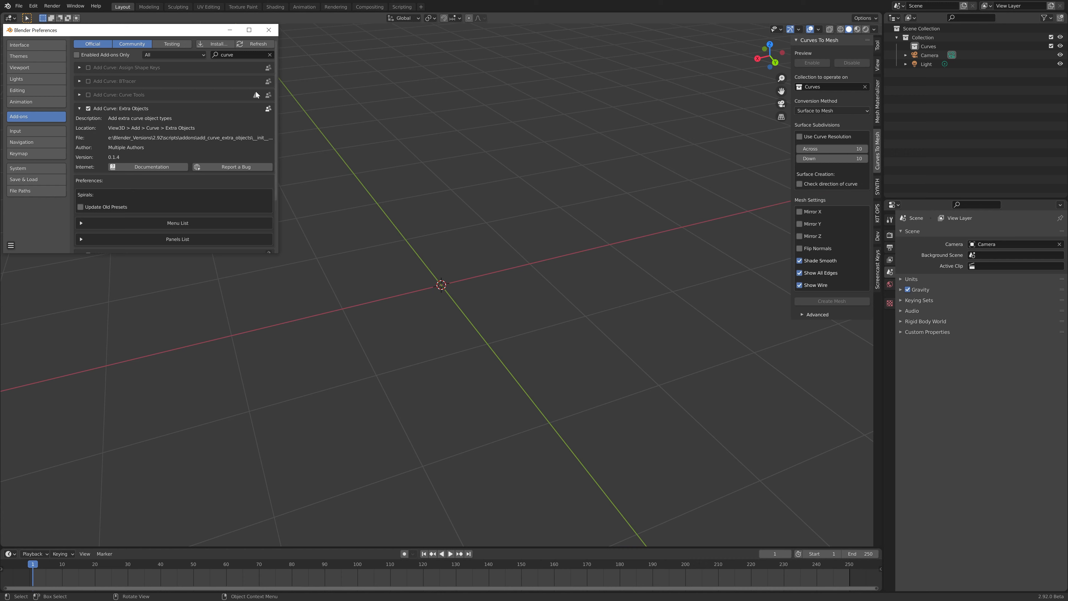
left_click(268, 30)
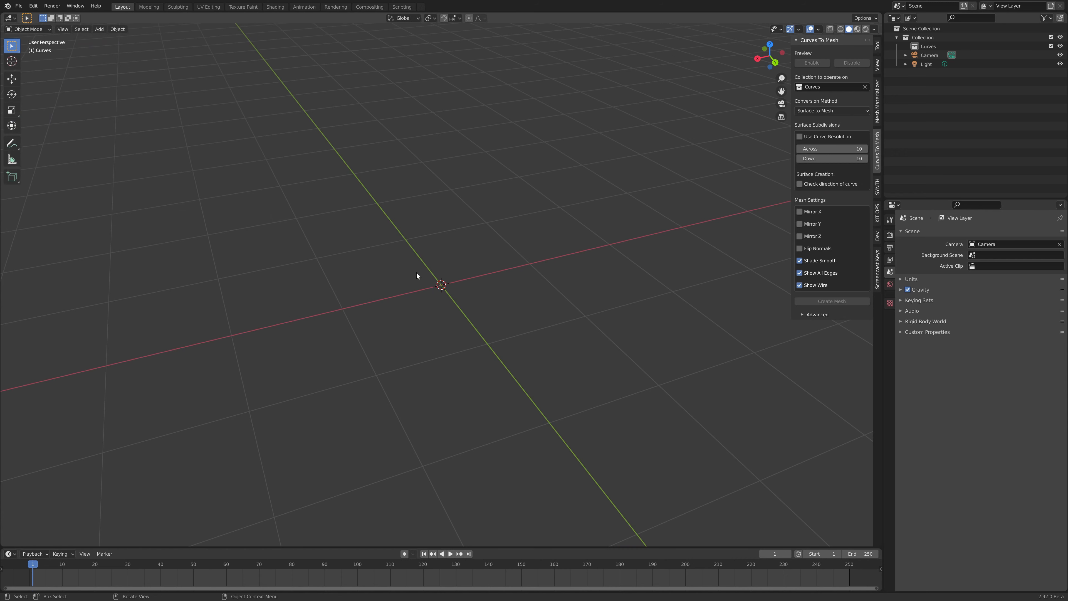
Step: Add a Polygon curve from the extra curve objects to the Curves collection
key("shift+a")
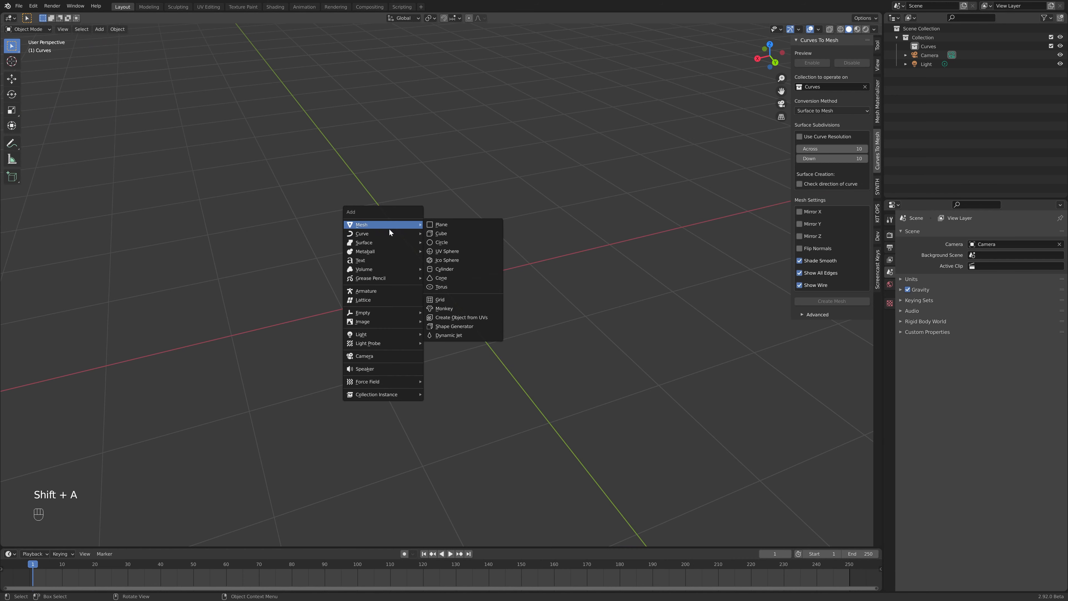
mouse_move(382, 395)
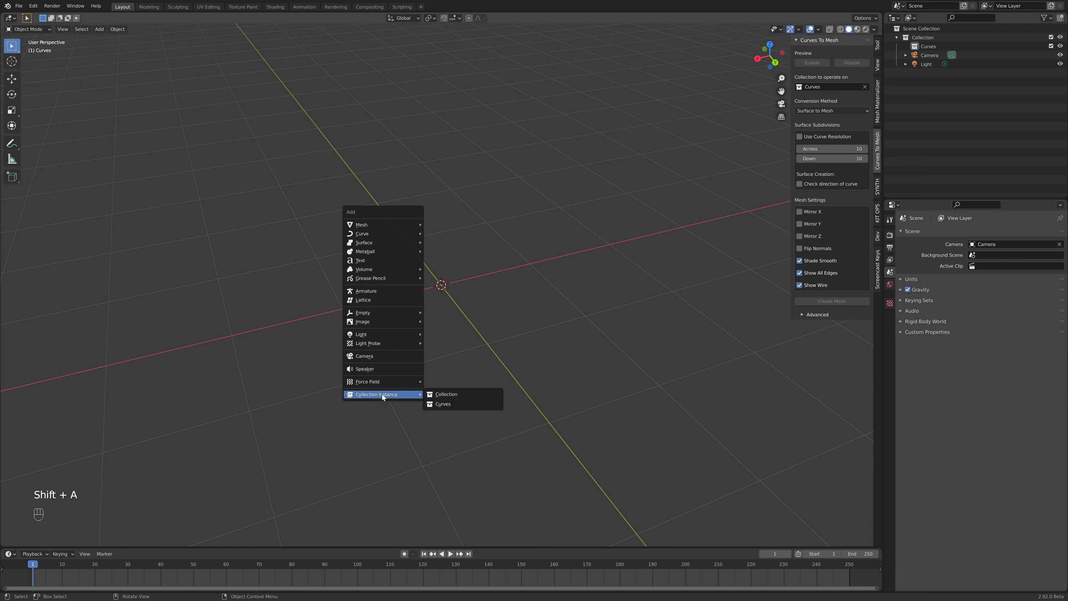
mouse_move(373, 234)
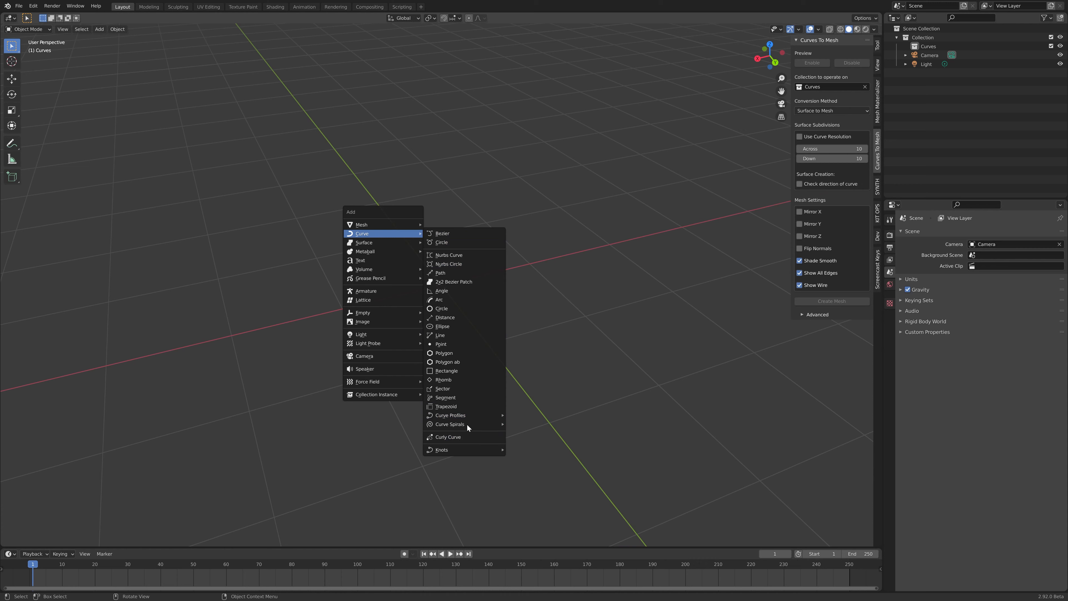
mouse_move(466, 425)
left_click(473, 353)
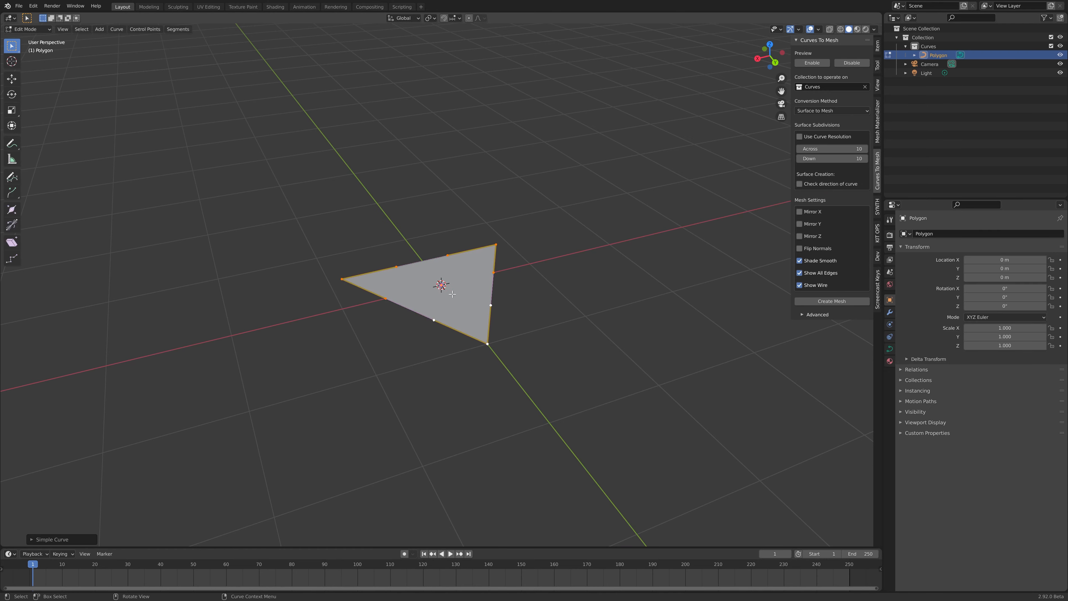
Step: Set the new polygon curve's number of sides to 8
middle_click_drag(474, 353, 113, 478)
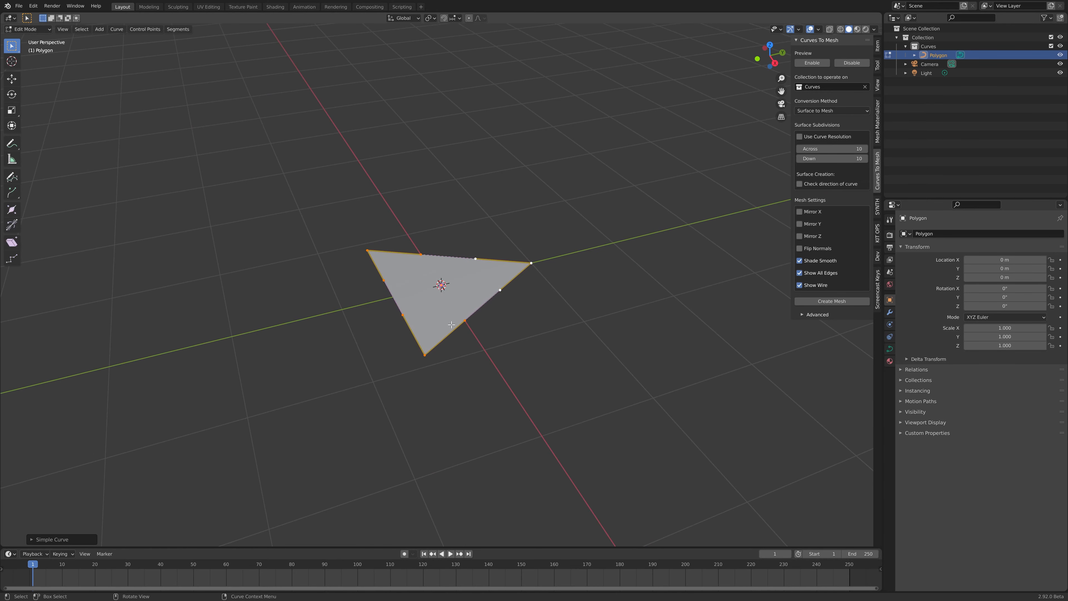
left_click(32, 539)
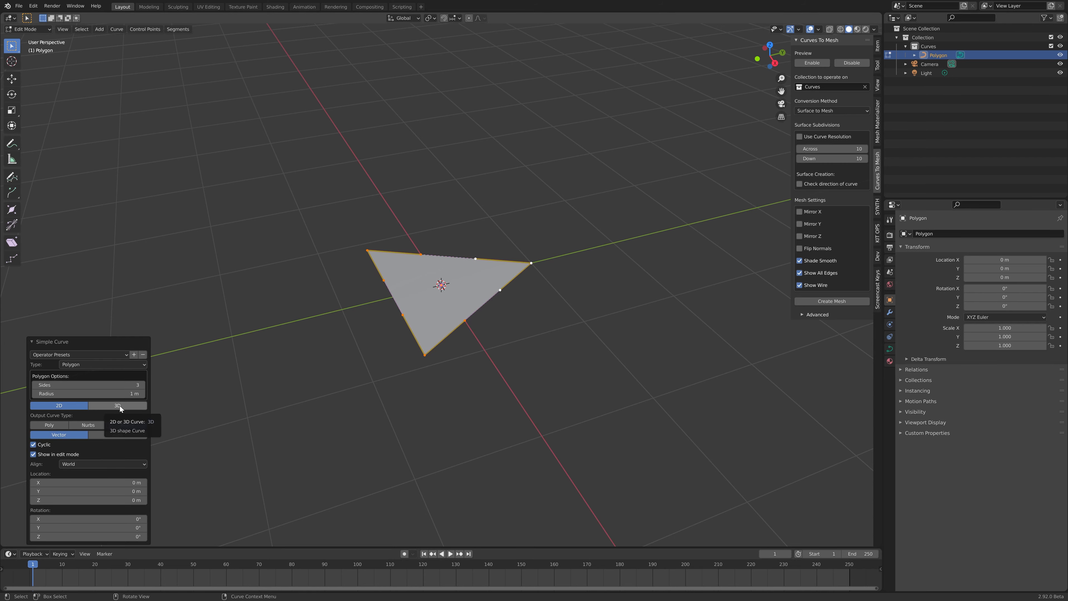
left_click(142, 385)
left_click(143, 385)
left_click(142, 385)
left_click(142, 385)
left_click(142, 385)
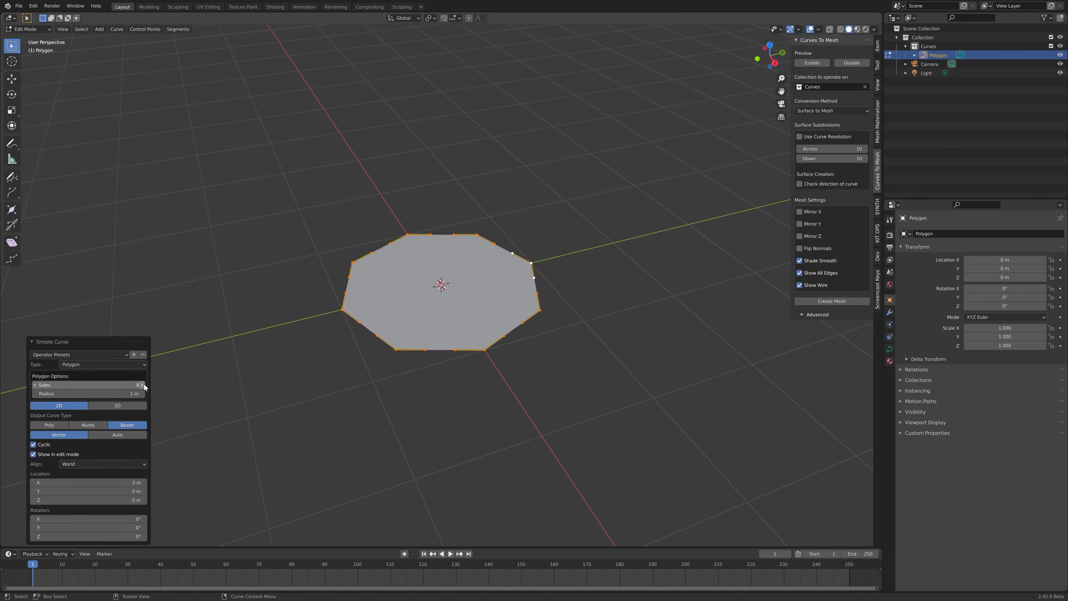
middle_click_drag(479, 341, 524, 326)
scroll(524, 325, "up", 3)
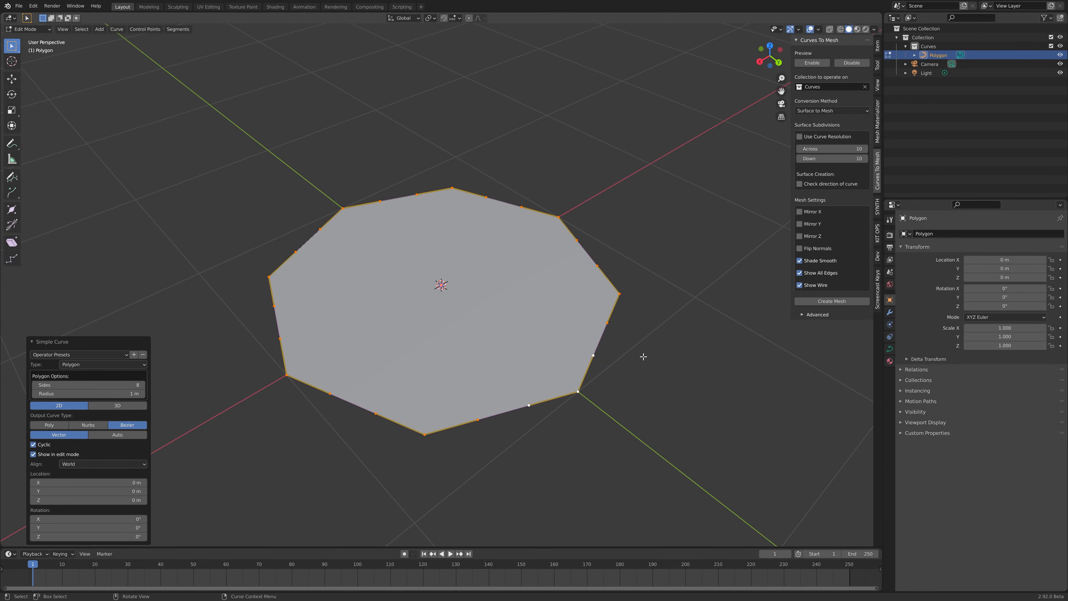
middle_click_drag(659, 278, 611, 293)
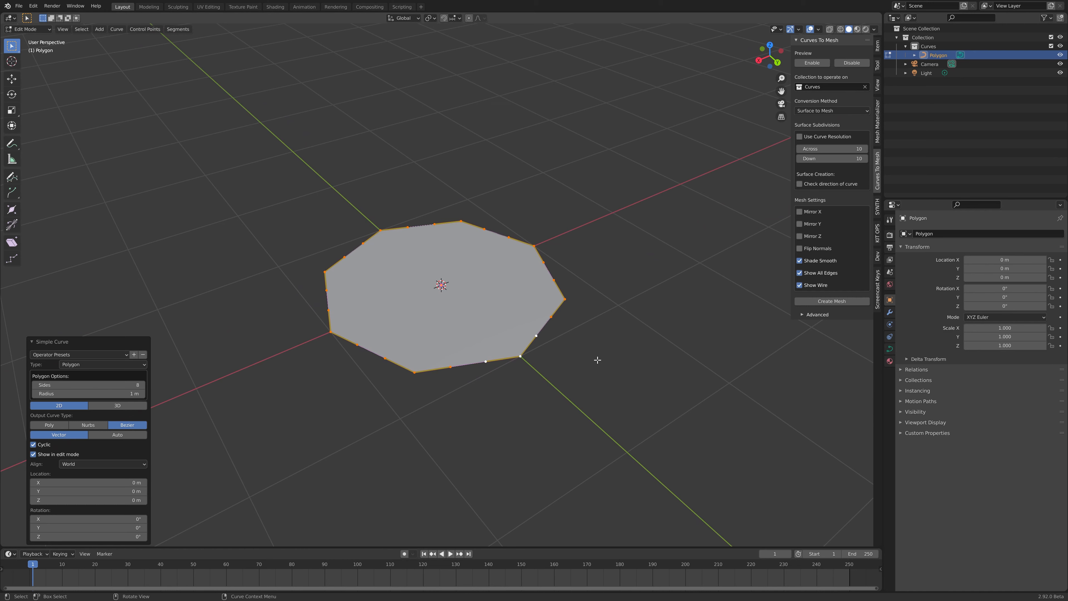
Step: Change the polygon curve's shape from 2D to 3D and inspect the unfilled outline
left_click(890, 352)
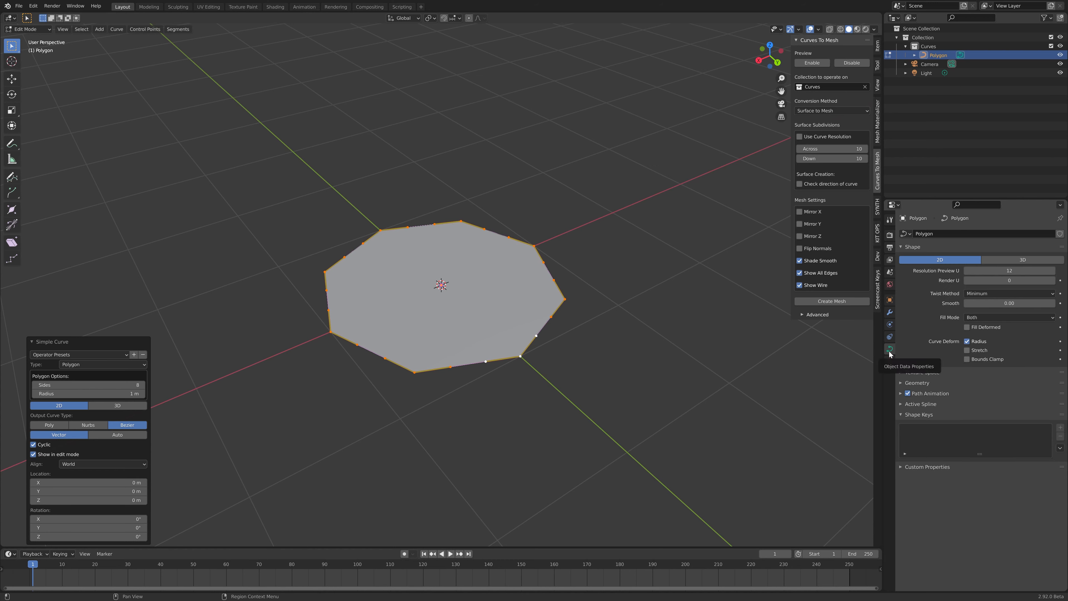
left_click(1023, 259)
middle_click_drag(602, 277, 547, 363)
scroll(501, 320, "up", 3)
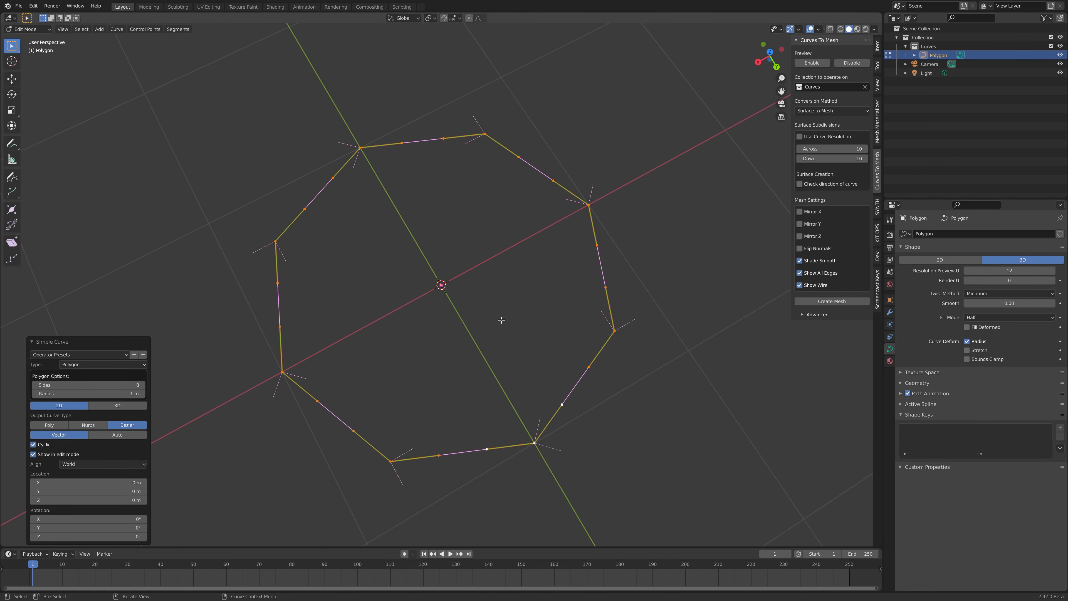
middle_click_drag(494, 310, 468, 263)
scroll(499, 296, "down", 2)
middle_click_drag(501, 295, 562, 300)
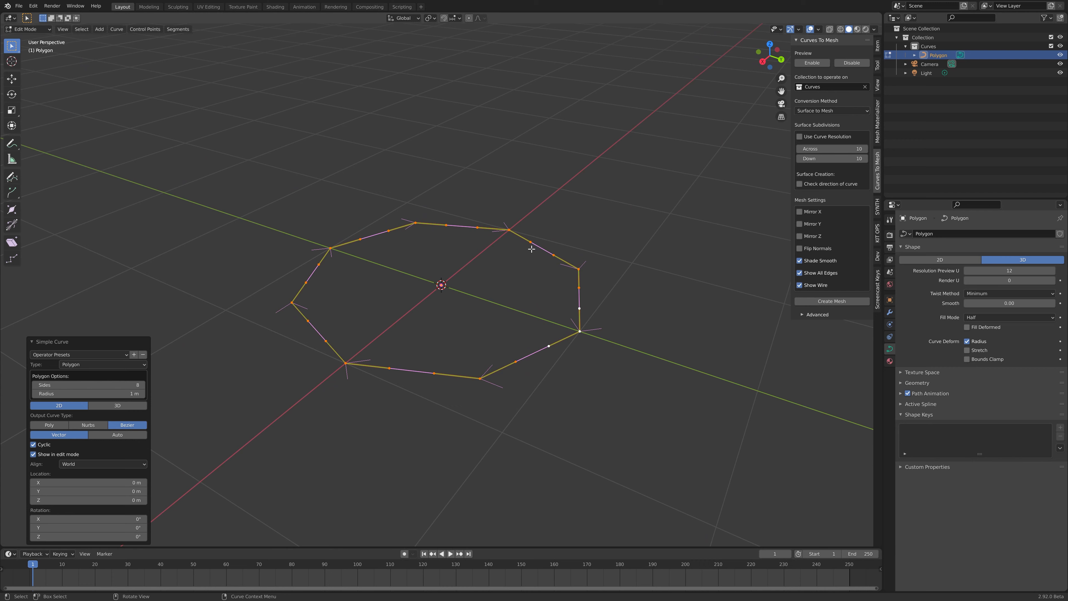
Step: Try to switch the direction of the polygon spline, deselect its points, and return to Object Mode
key("Tab")
key("Tab")
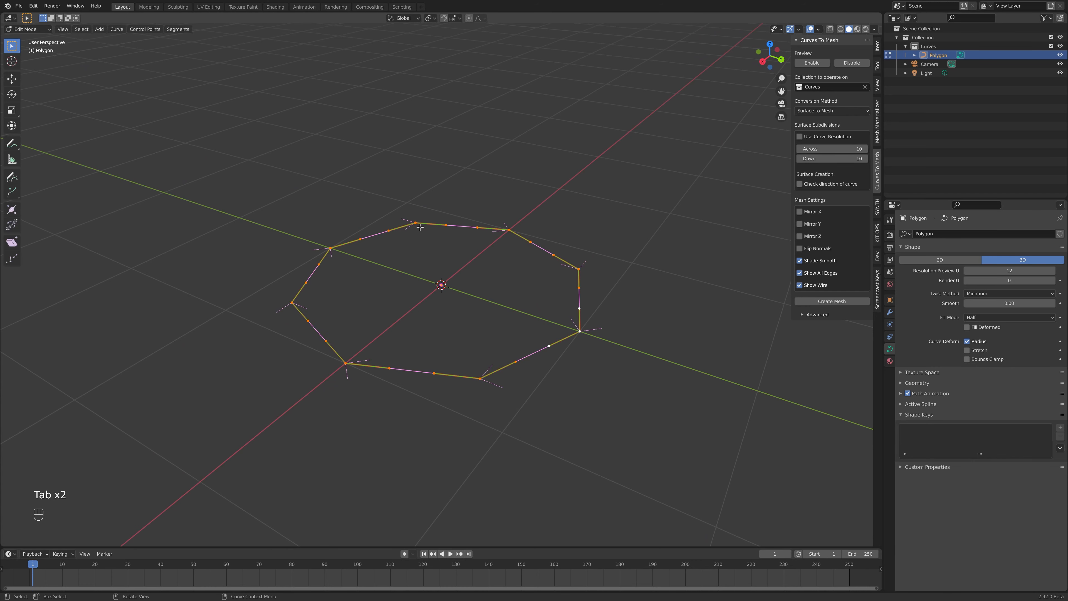
right_click(416, 224)
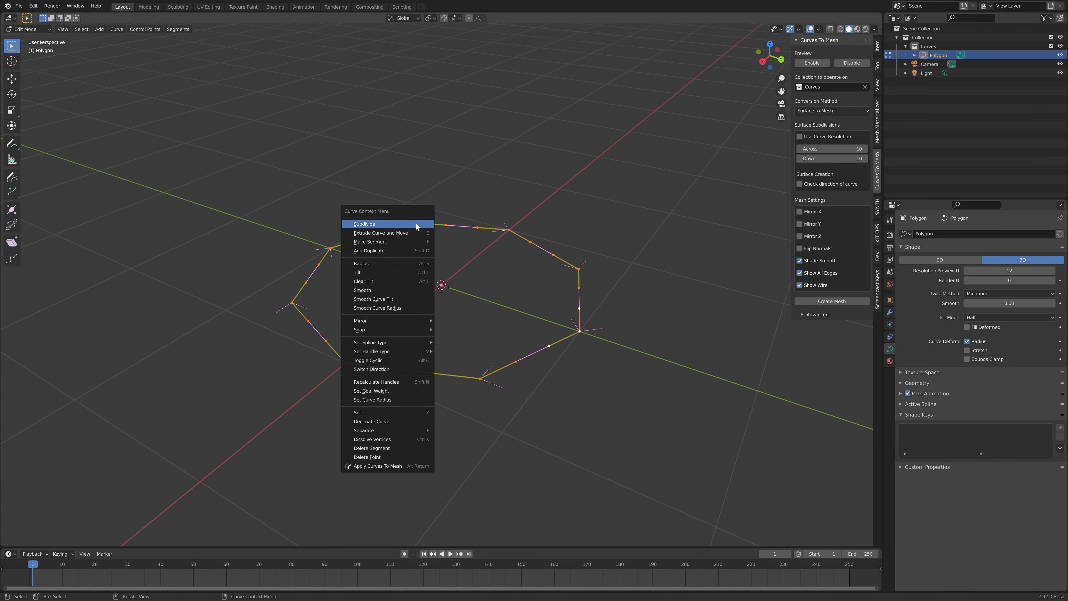
left_click(404, 370)
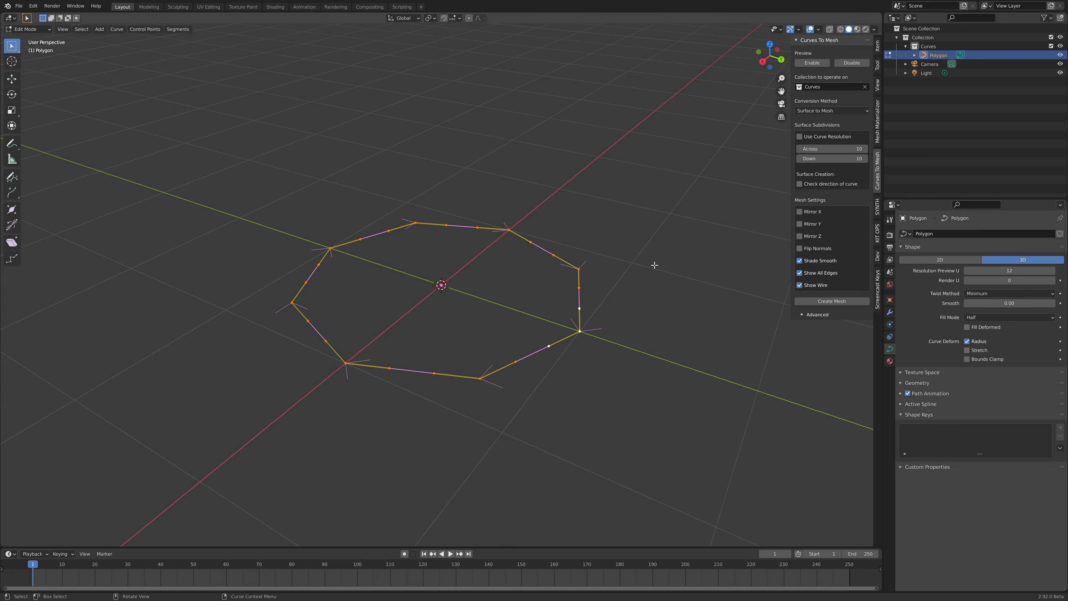
left_click(654, 264)
key("Tab")
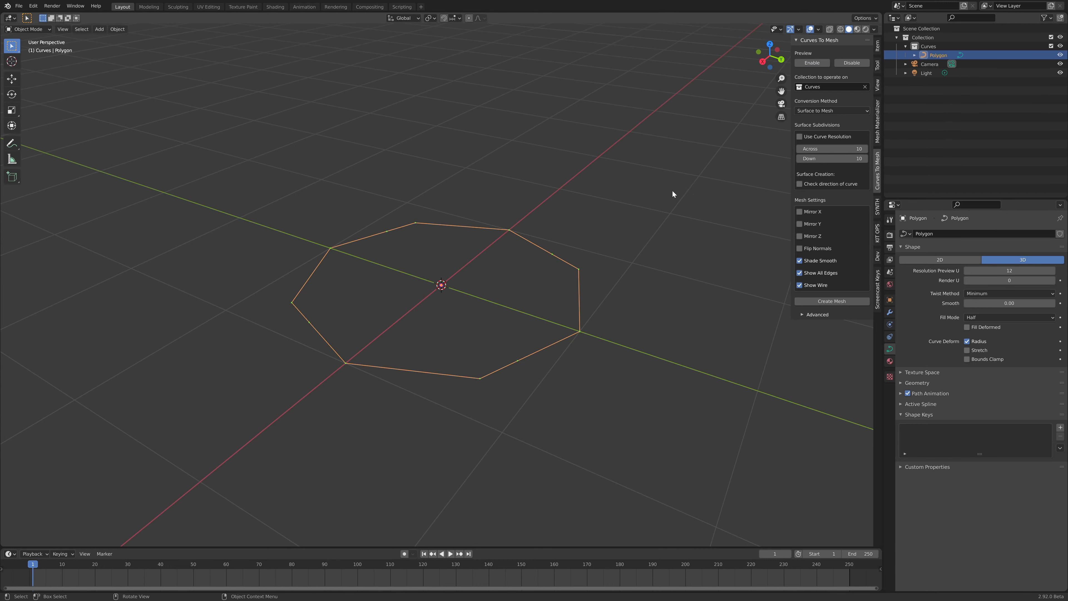
Step: Set the spline type of all the polygon's control points to Bezier in Edit Mode and return to Object Mode
middle_click_drag(603, 249, 549, 268)
key("Tab")
right_click(446, 214)
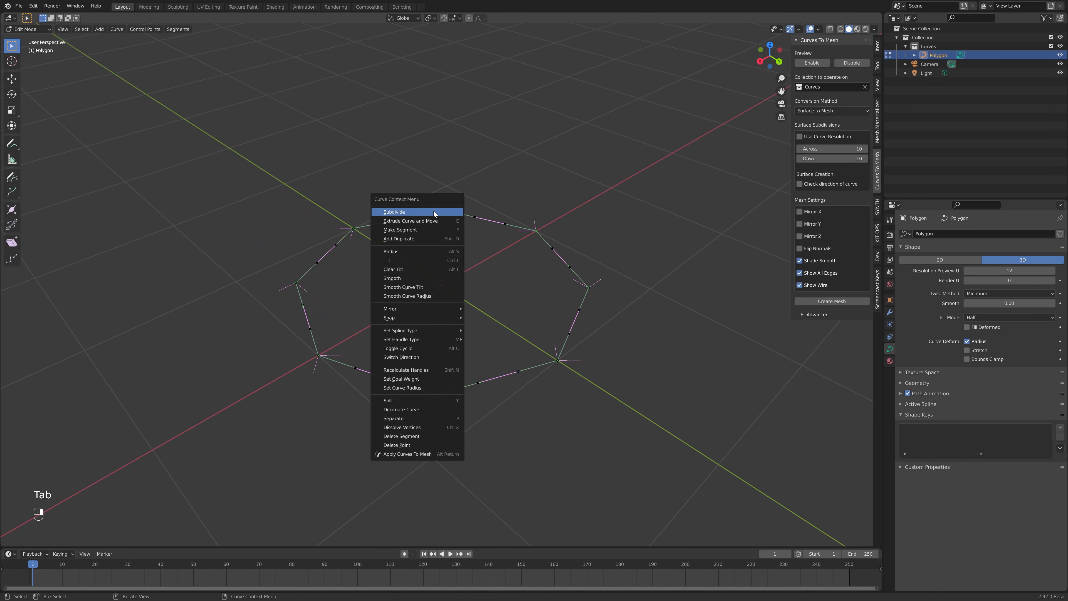
mouse_move(411, 331)
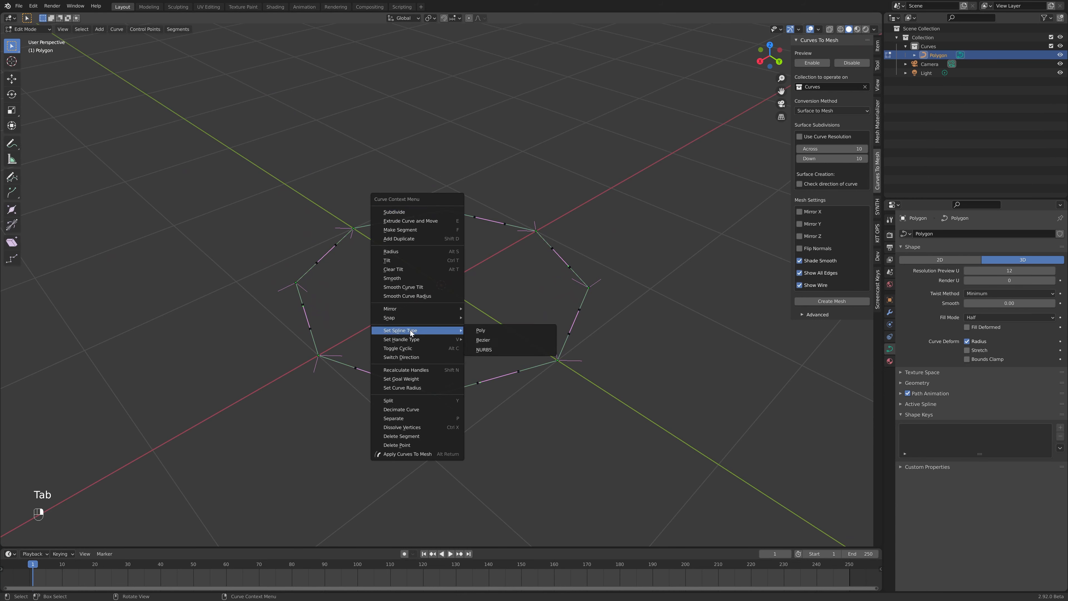
left_click(497, 339)
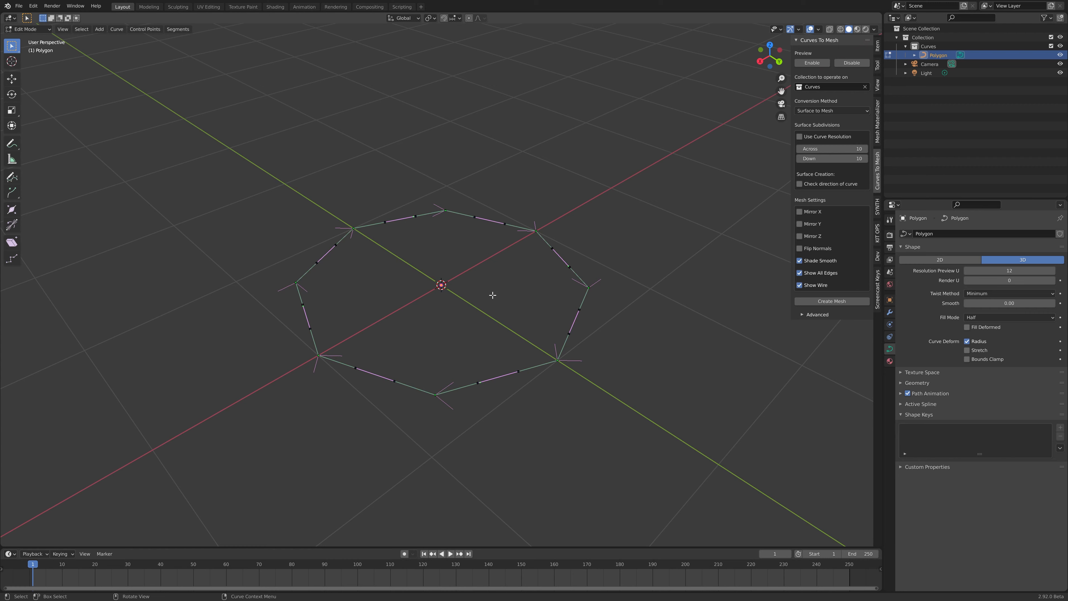
key("a")
right_click(446, 196)
mouse_move(416, 192)
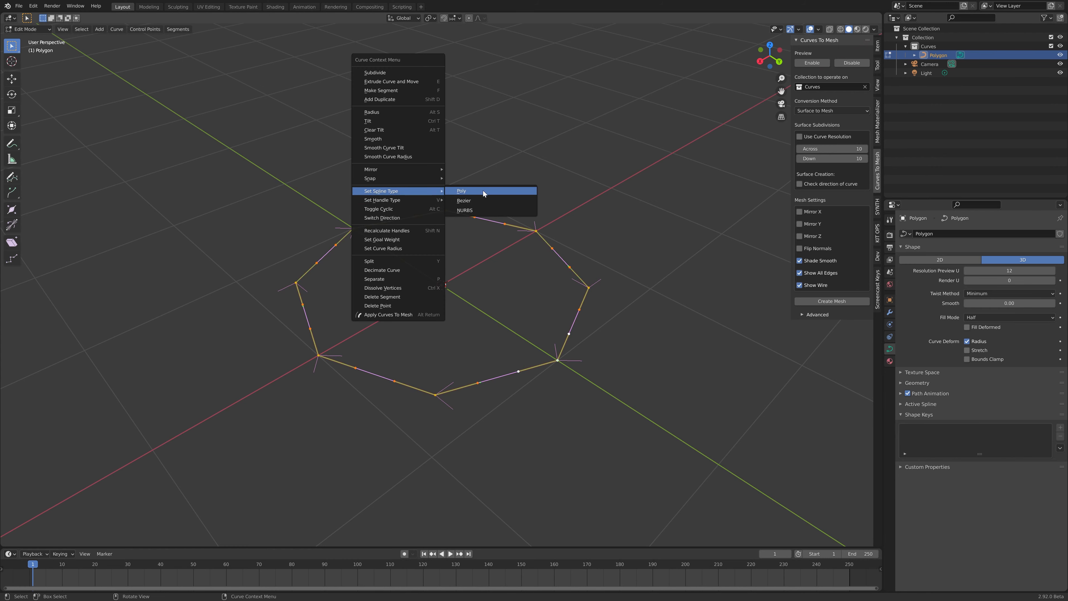
left_click(484, 201)
middle_click_drag(503, 276, 529, 282)
key("Tab")
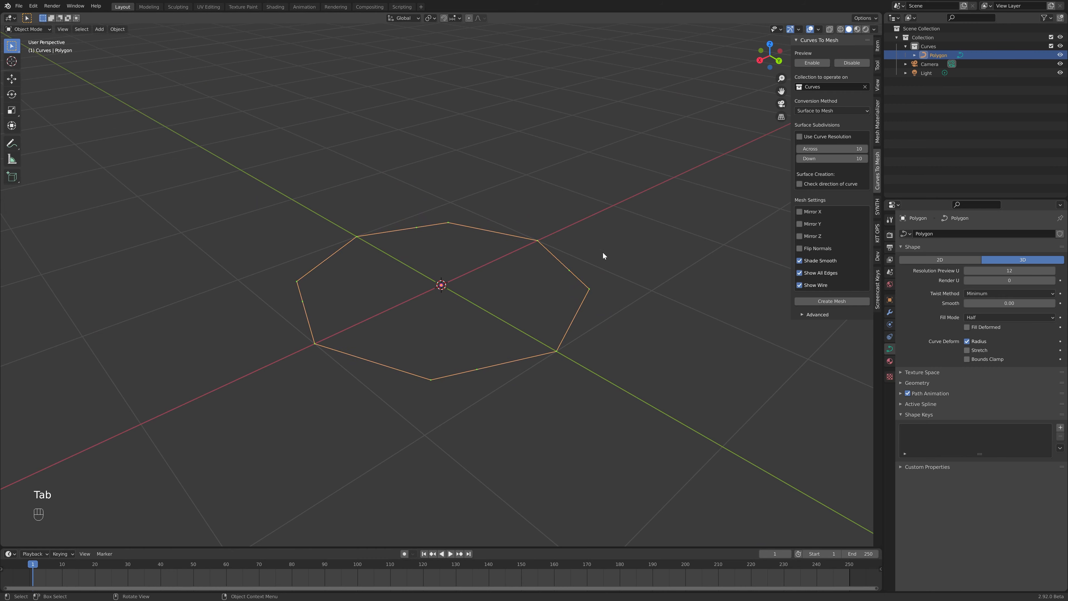
Step: Set the Curves To Mesh conversion method to Profiles to Mesh
middle_click_drag(638, 253, 535, 184)
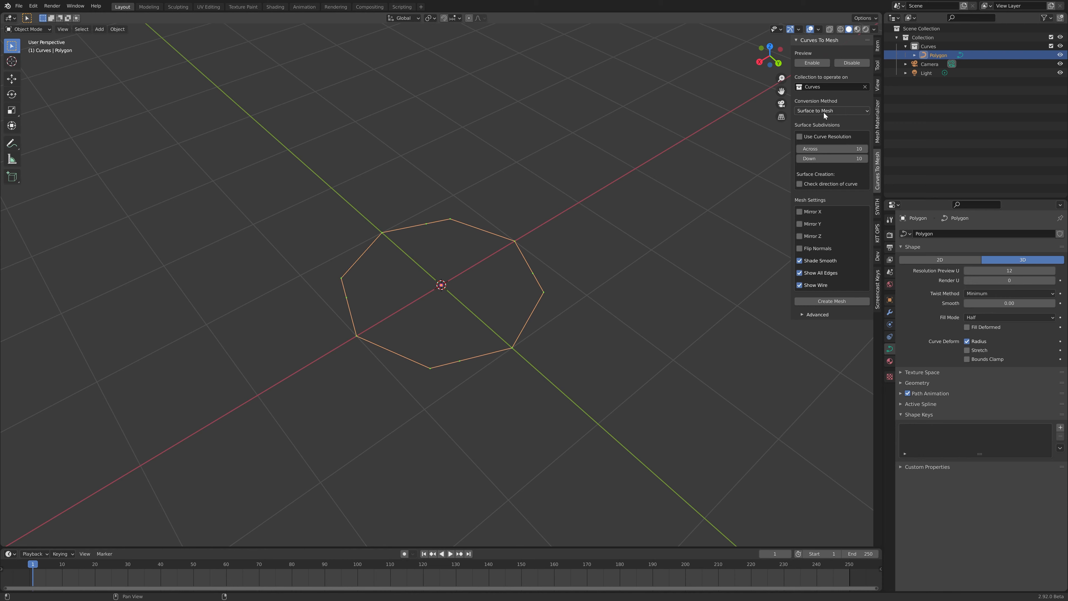
left_click(842, 110)
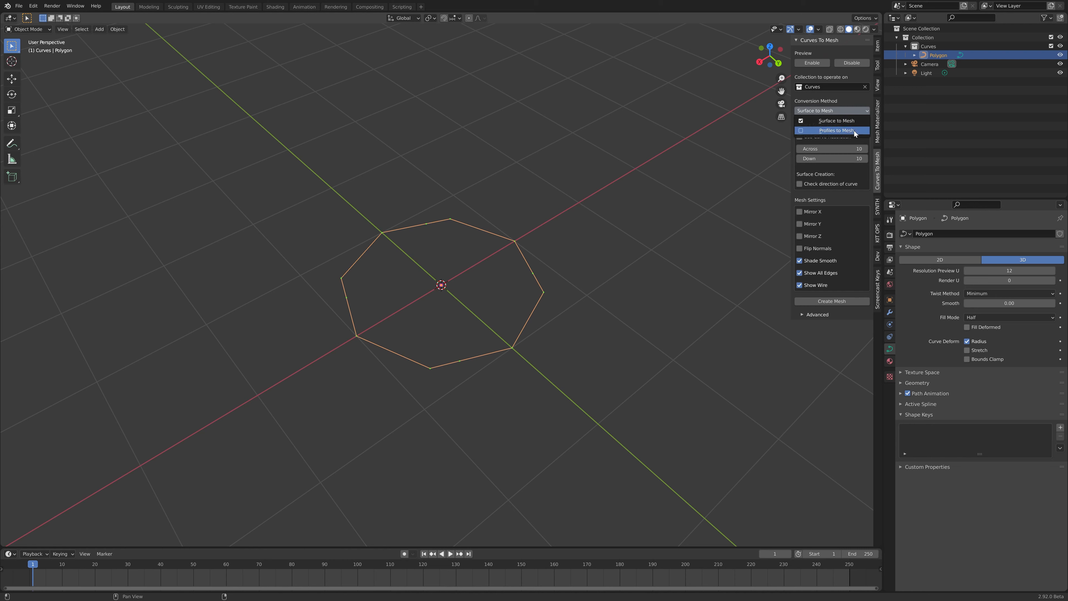
left_click(801, 129)
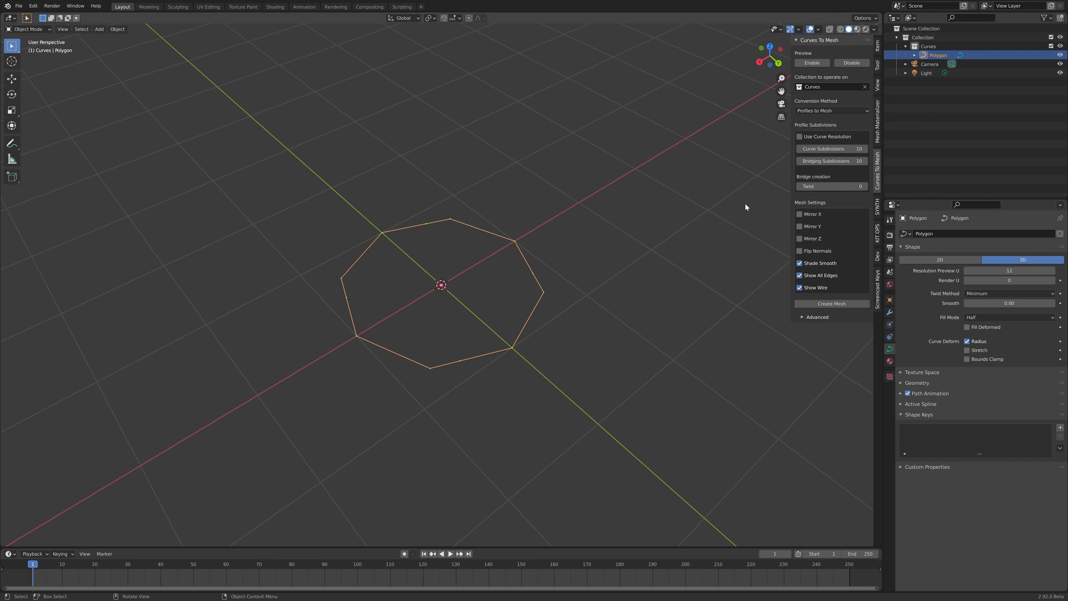
middle_click_drag(745, 204, 533, 302)
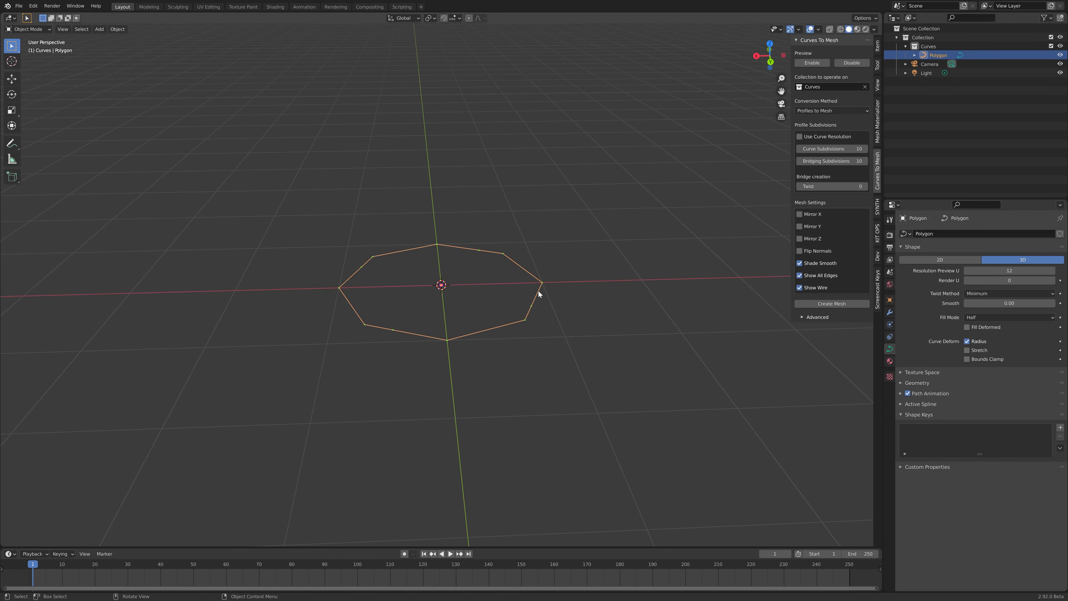
Step: Duplicate the polygon curve and move the copy about 1.83 m up along the Z axis
key("Tab")
key("Tab")
middle_click_drag(537, 293, 570, 313)
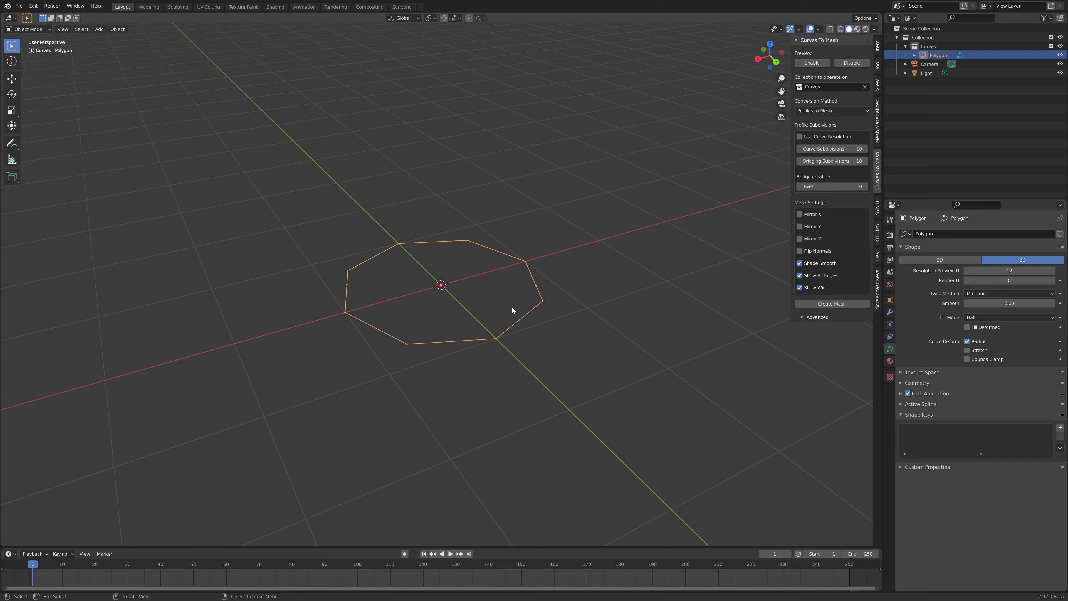
key("shift+d")
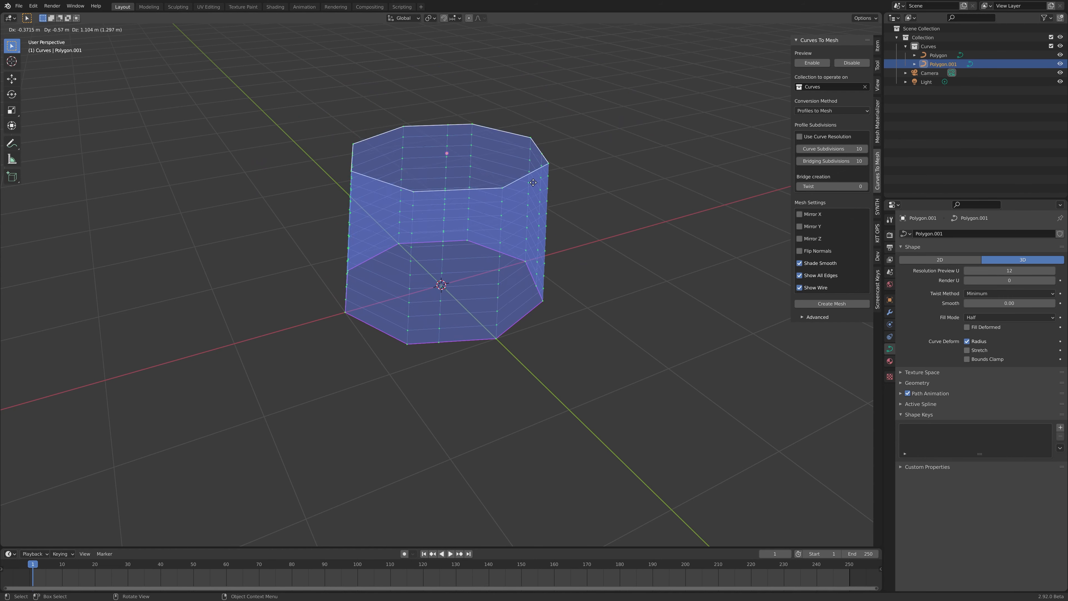
key("z")
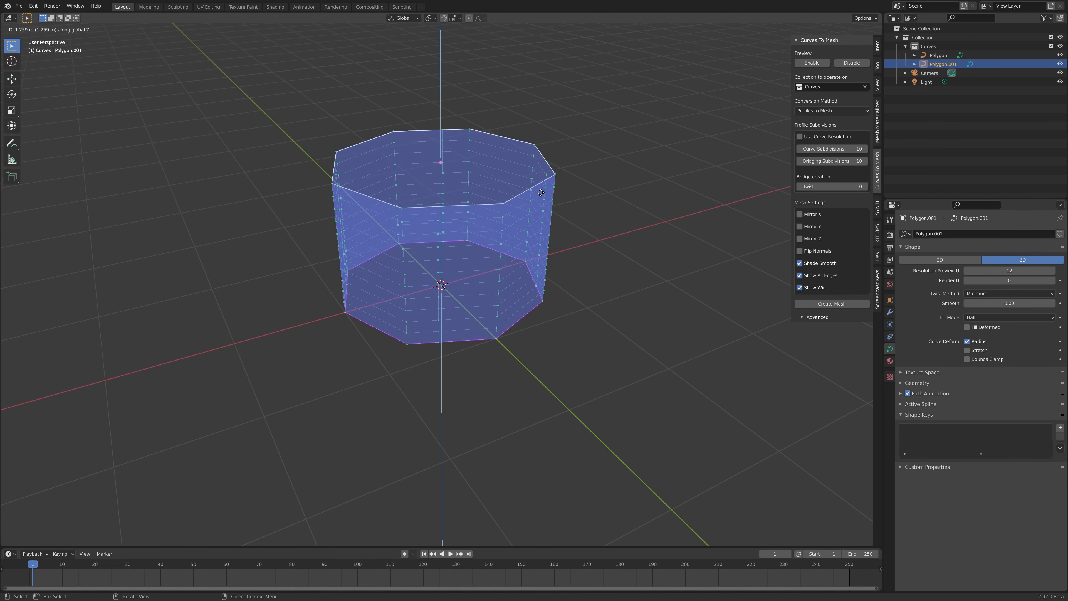
left_click(555, 176)
middle_click_drag(486, 241, 483, 301)
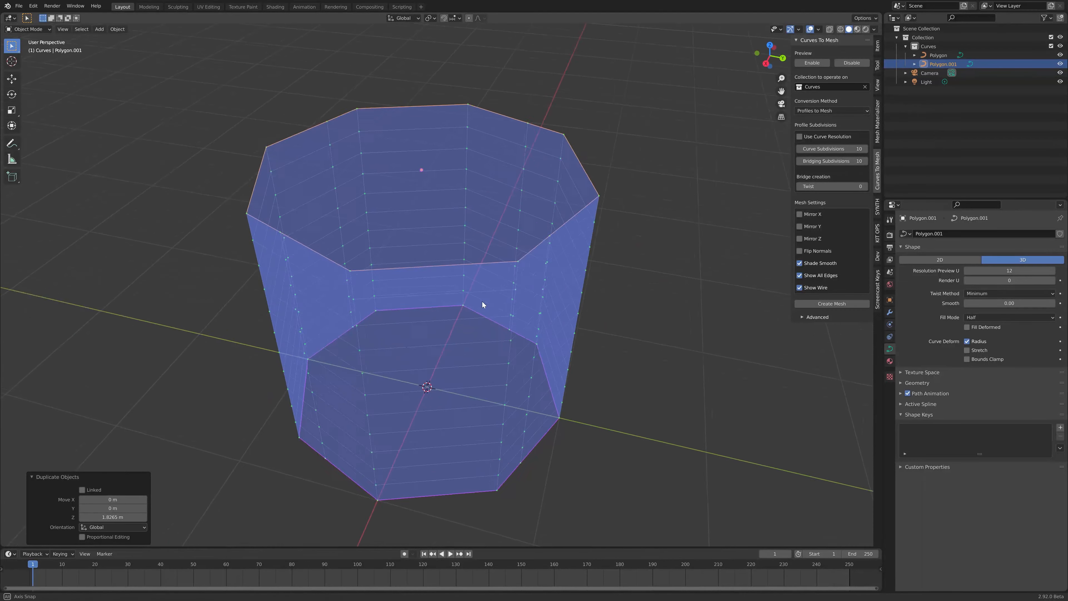
scroll(483, 300, "down", 3)
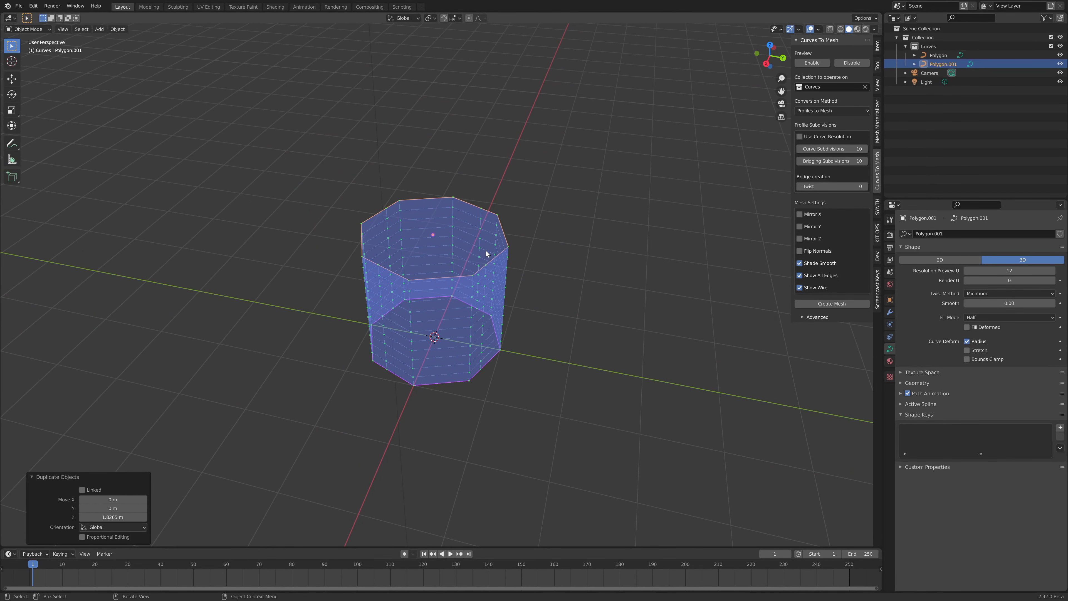
Step: Rotate the upper polygon curve about -129° around the global Z axis
key("g")
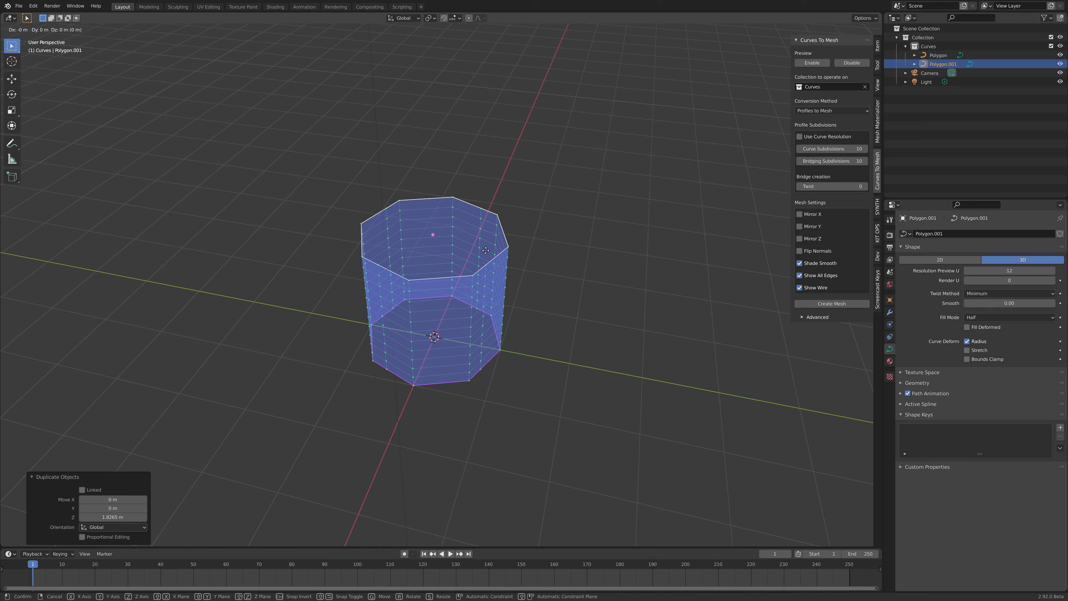
right_click(498, 247)
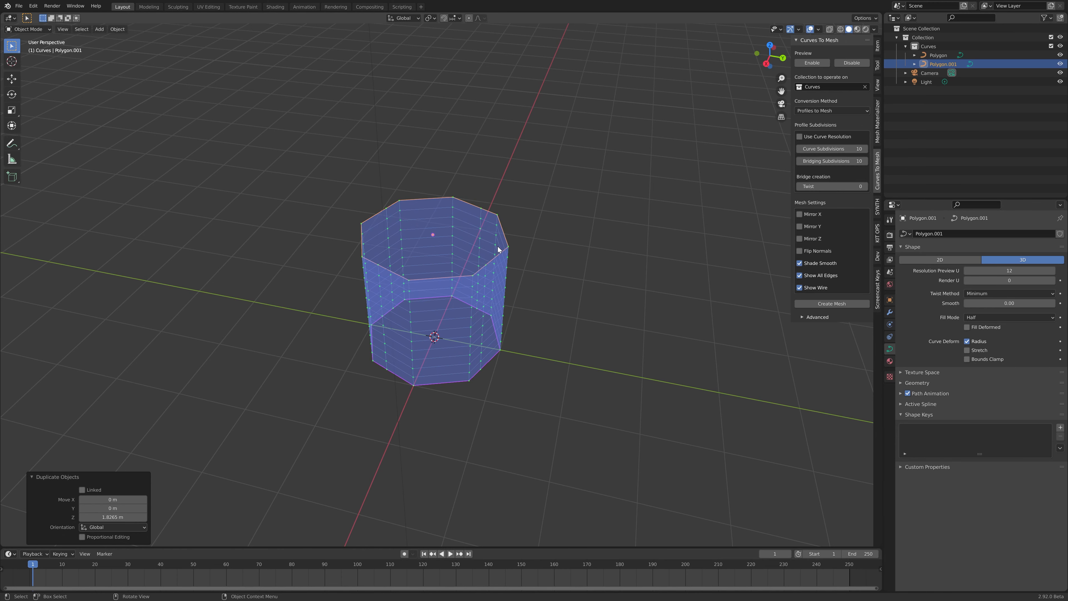
key("g")
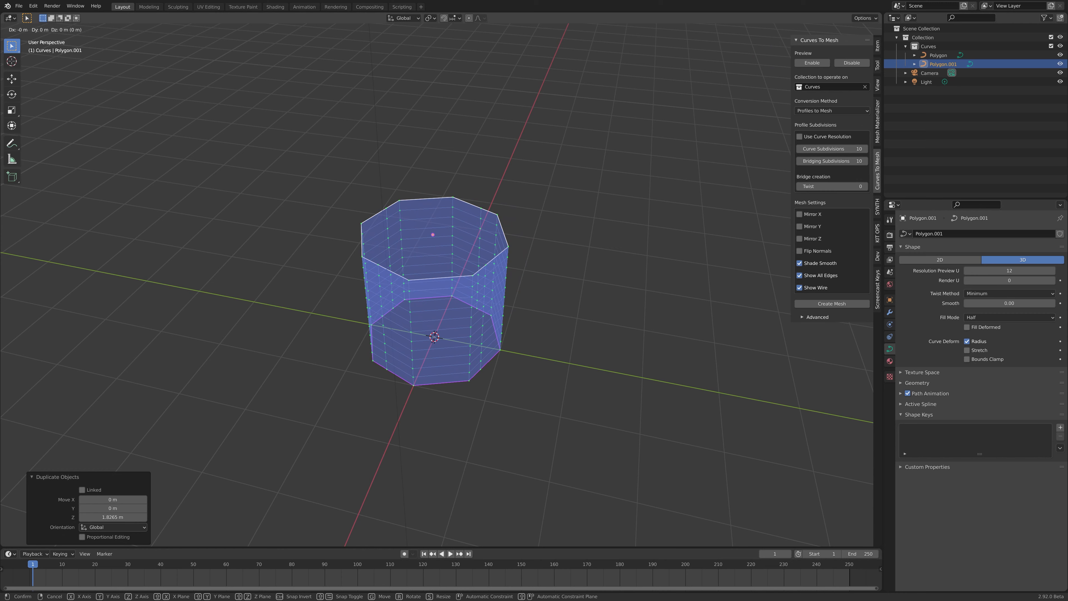
key("r")
key("z")
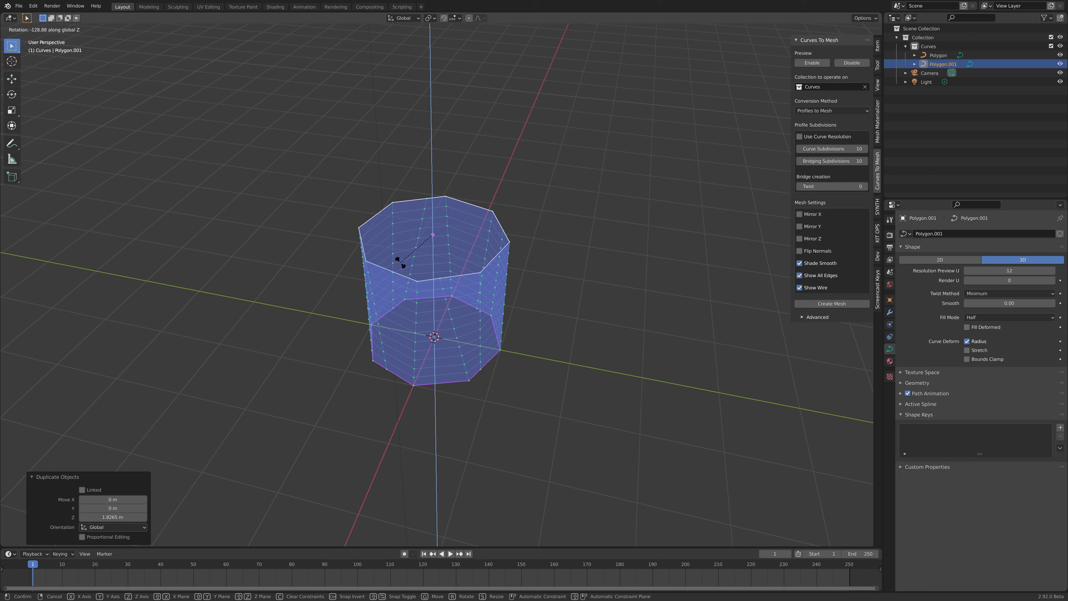
left_click(400, 260)
scroll(456, 268, "up", 3)
mouse_move(456, 268)
middle_mouse_down()
mouse_move(474, 248)
mouse_move(461, 252)
middle_mouse_up()
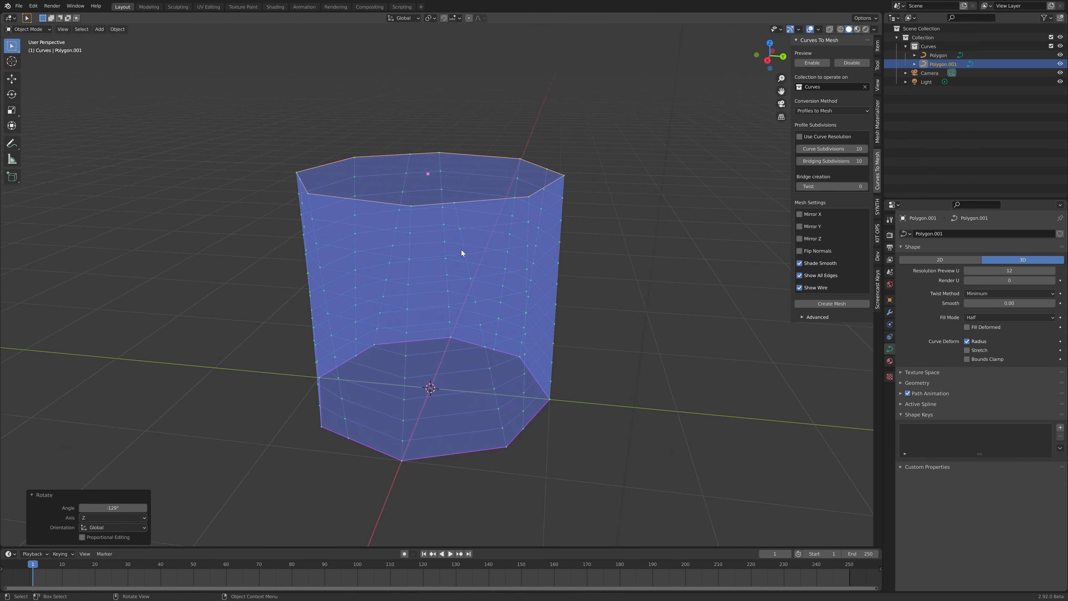
middle_click_drag(411, 206, 417, 284)
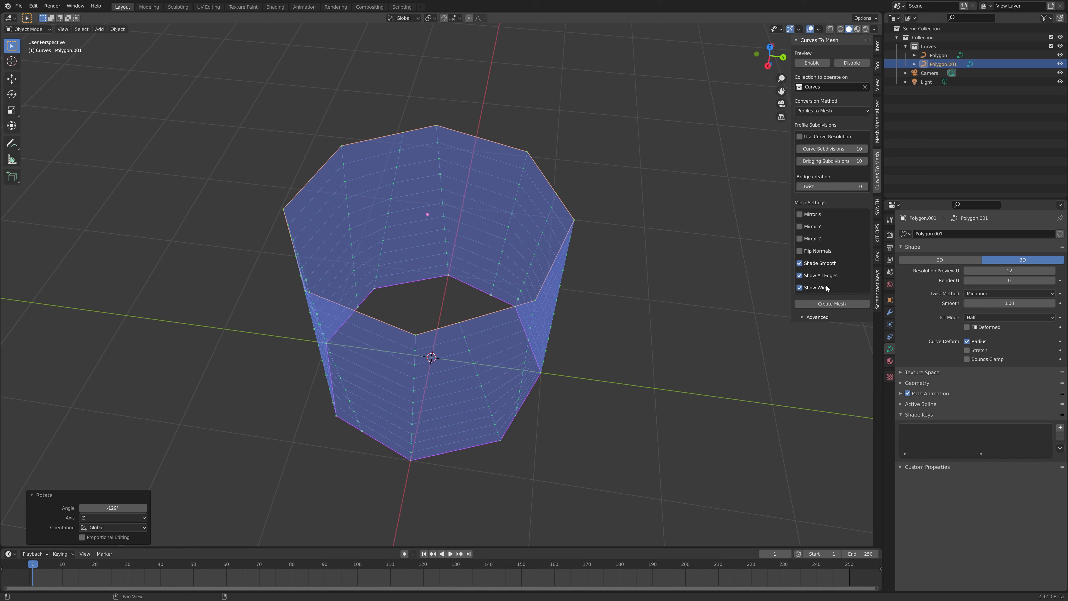
Step: Turn off Snap to control point in the Advanced vertex settings and examine how the bridged mesh follows the polygon corners
left_click(803, 316)
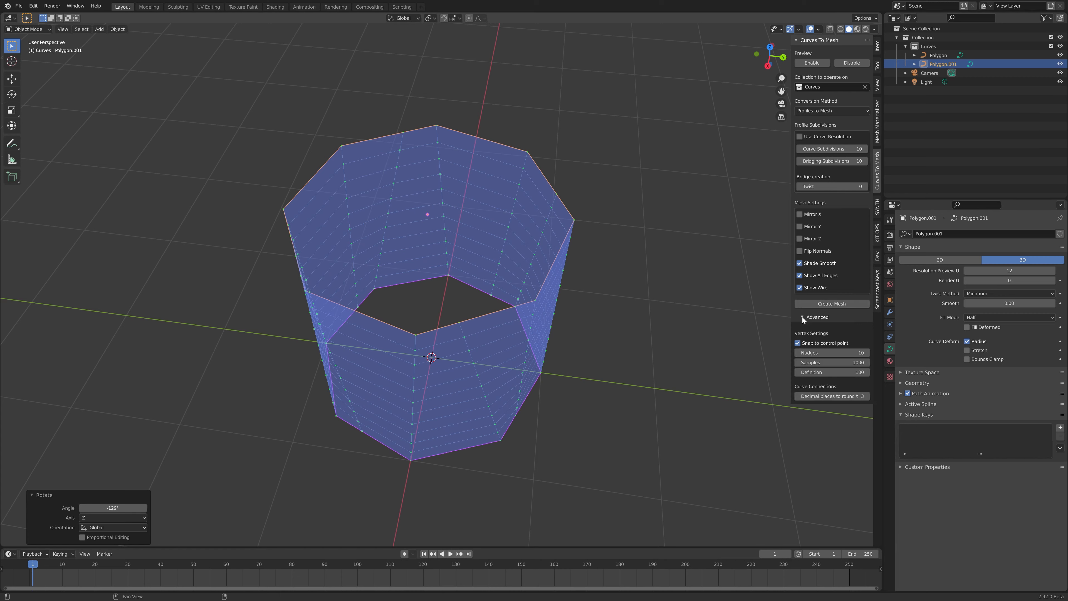
left_click(797, 343)
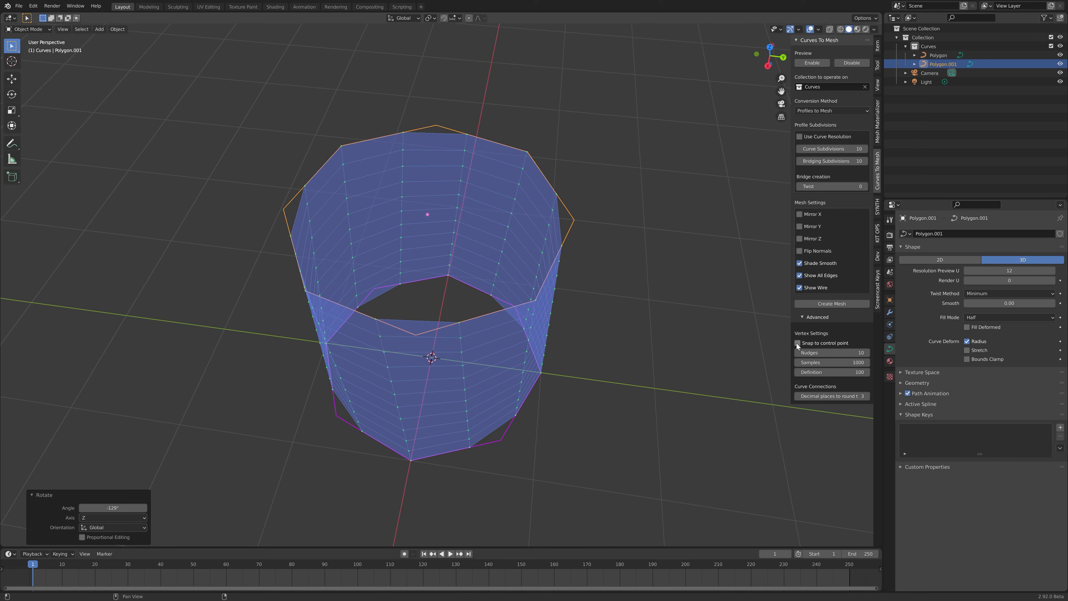
middle_click_drag(604, 324, 563, 311)
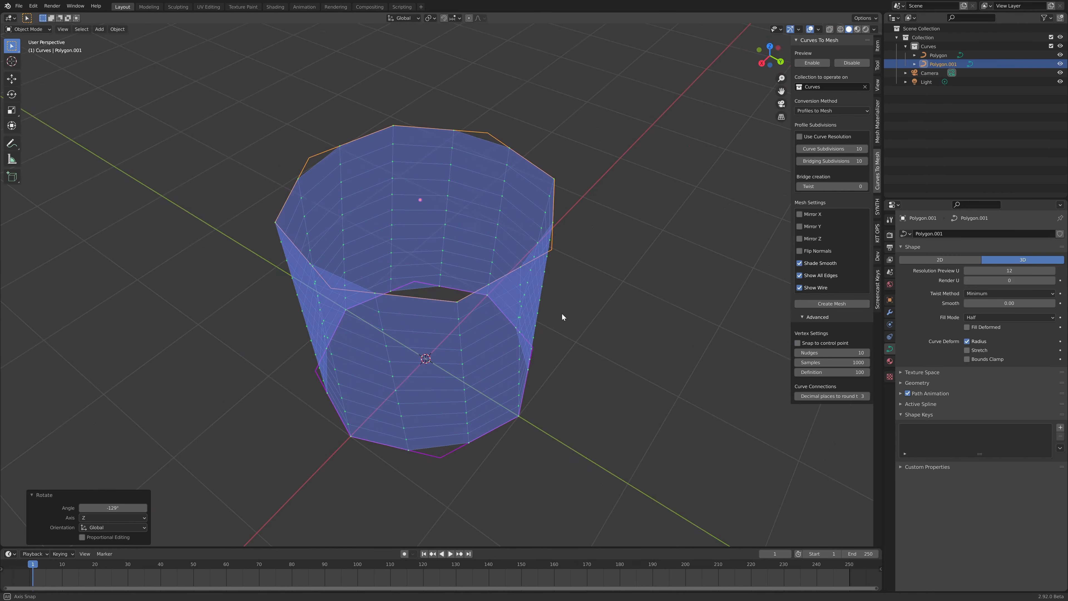
middle_click_drag(396, 398, 424, 317)
mouse_move(582, 289)
middle_mouse_down()
mouse_move(509, 265)
mouse_move(536, 290)
mouse_move(547, 284)
mouse_move(523, 248)
mouse_move(577, 279)
middle_mouse_up()
scroll(548, 284, "down", 3)
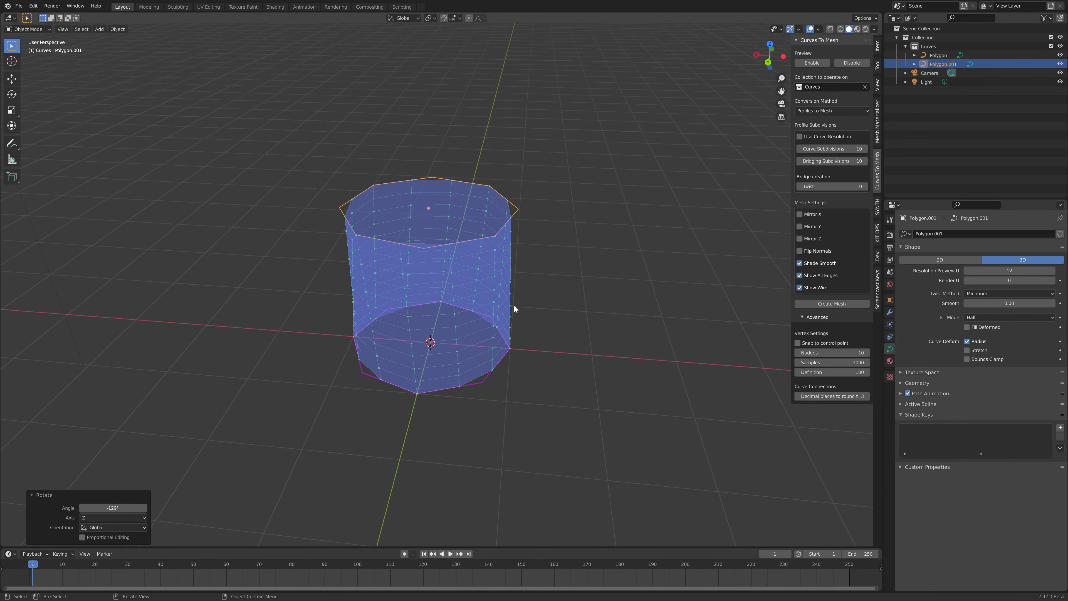
middle_click_drag(540, 209, 679, 255)
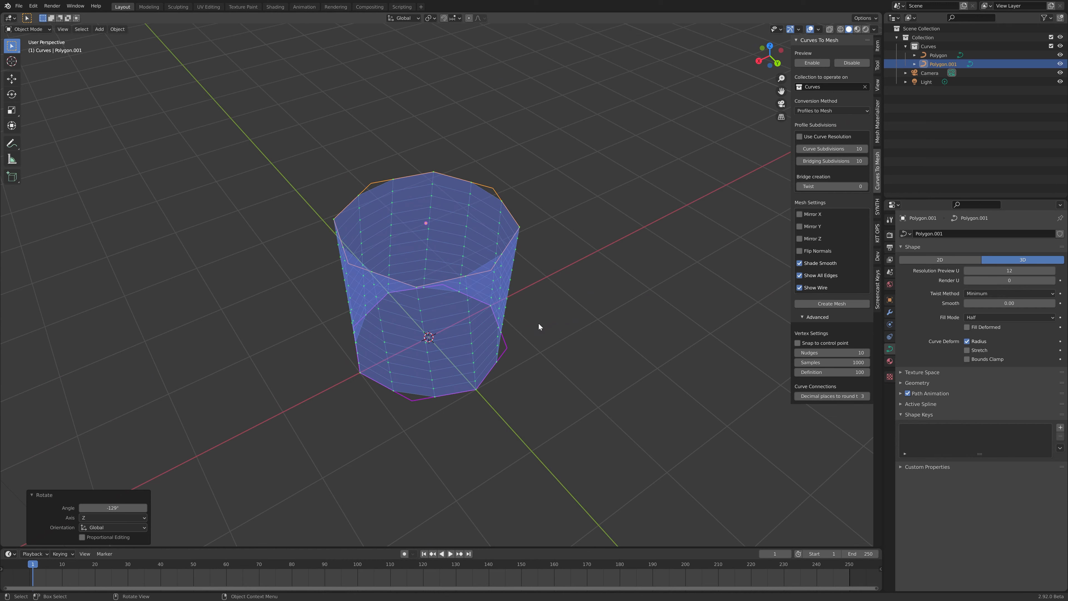
middle_click_drag(577, 314, 577, 280)
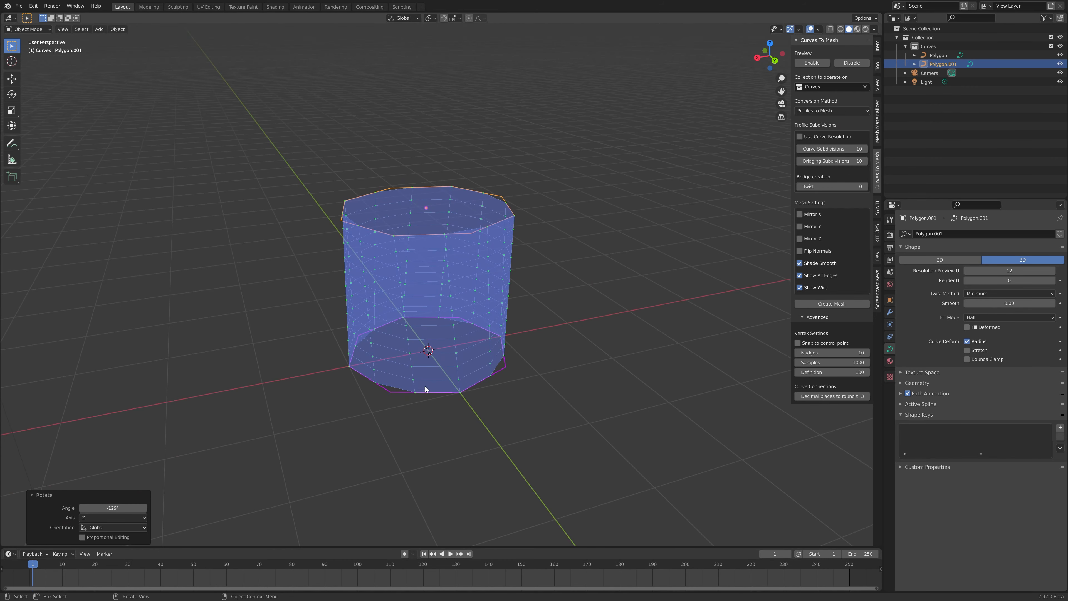
middle_click_drag(425, 386, 475, 401)
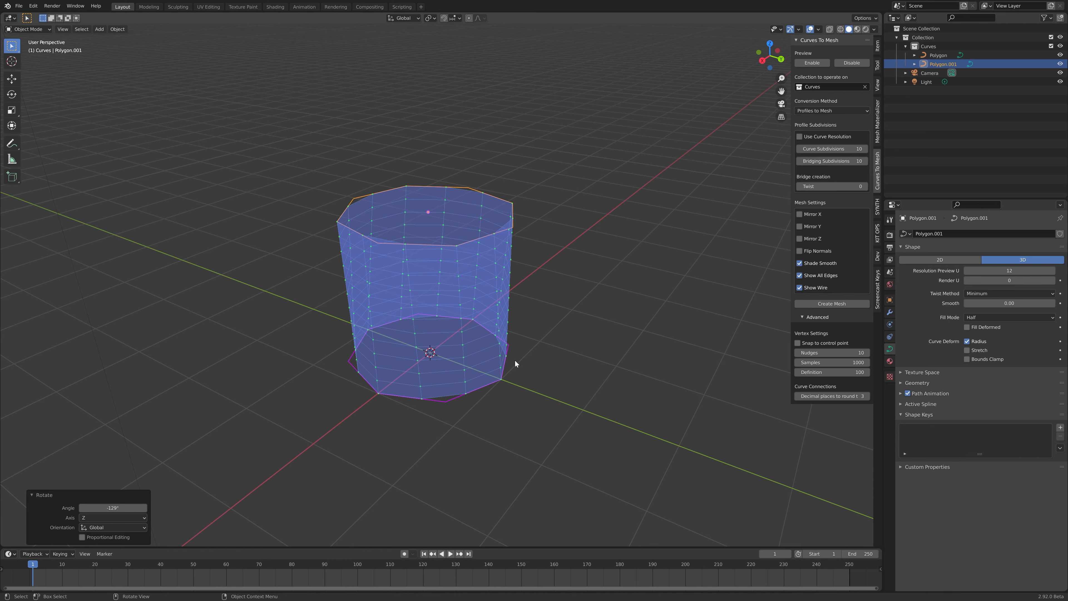
Step: Increase the profile's Curve Subdivisions to 22
left_click(865, 149)
left_click(864, 149)
left_click(865, 149)
left_click(864, 149)
left_click(865, 149)
left_click(865, 148)
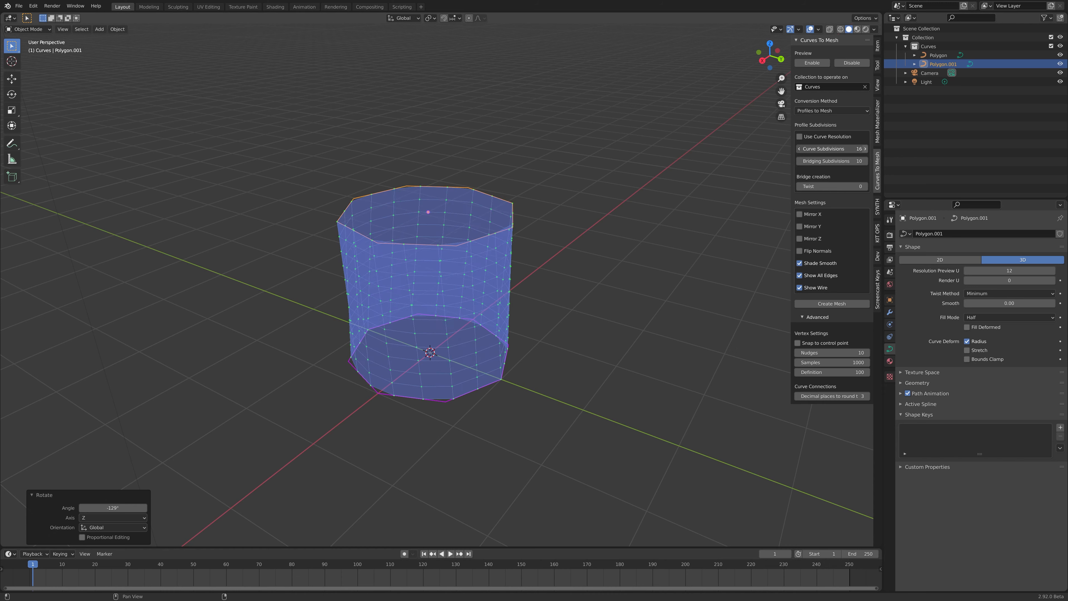
left_click(865, 148)
left_click(865, 148)
left_click(864, 148)
left_click(864, 148)
left_click(865, 148)
left_click(865, 149)
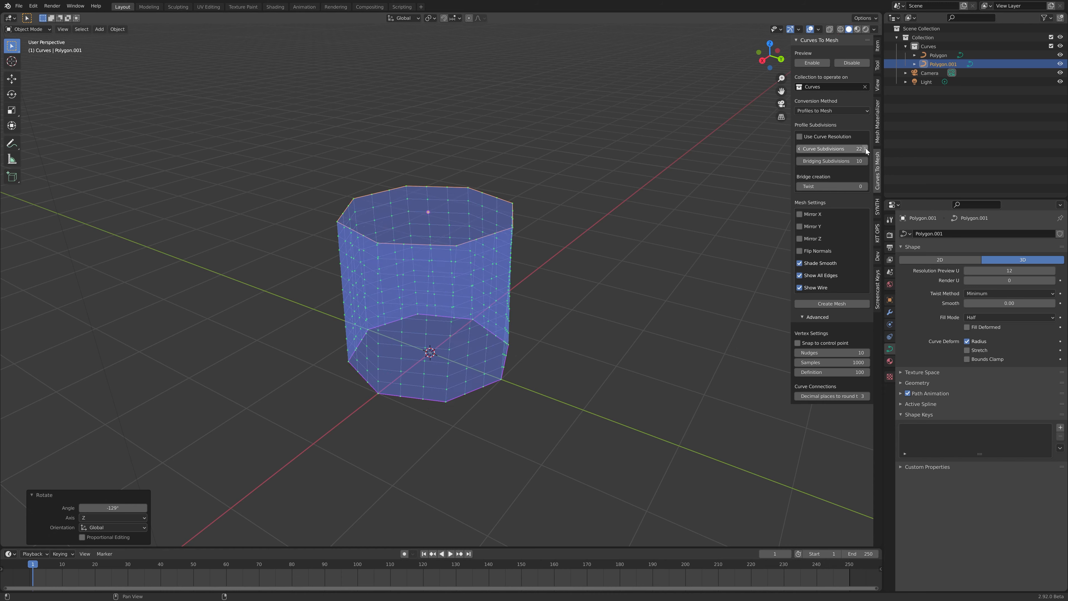
mouse_move(584, 257)
middle_mouse_down()
mouse_move(565, 262)
mouse_move(519, 214)
mouse_move(513, 243)
mouse_move(541, 219)
mouse_move(597, 253)
middle_mouse_up()
Step: Reduce the Bridging Subdivisions between the two polygon profiles to 3
left_click(865, 161)
left_click(865, 160)
left_click(865, 161)
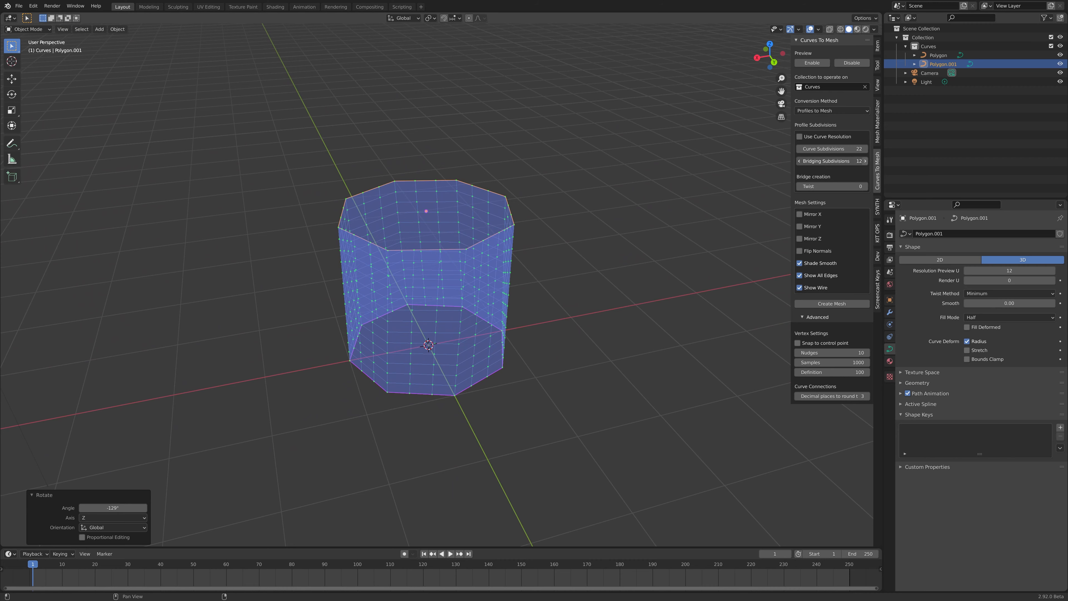
left_click(799, 162)
left_click(799, 161)
left_click(799, 161)
left_click(799, 162)
left_click(798, 162)
left_click(798, 161)
left_click(798, 161)
left_click(799, 162)
left_click(799, 162)
middle_click_drag(665, 241, 616, 297)
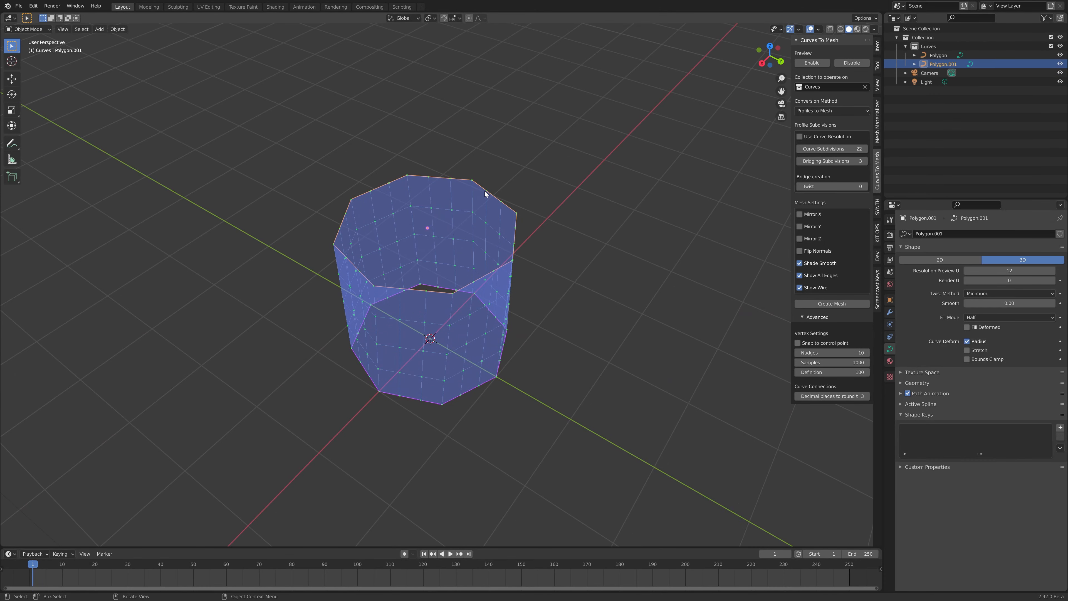
middle_click_drag(561, 235, 478, 202)
Step: Delete both polygon curves, leaving the Curves collection empty
left_click(479, 373)
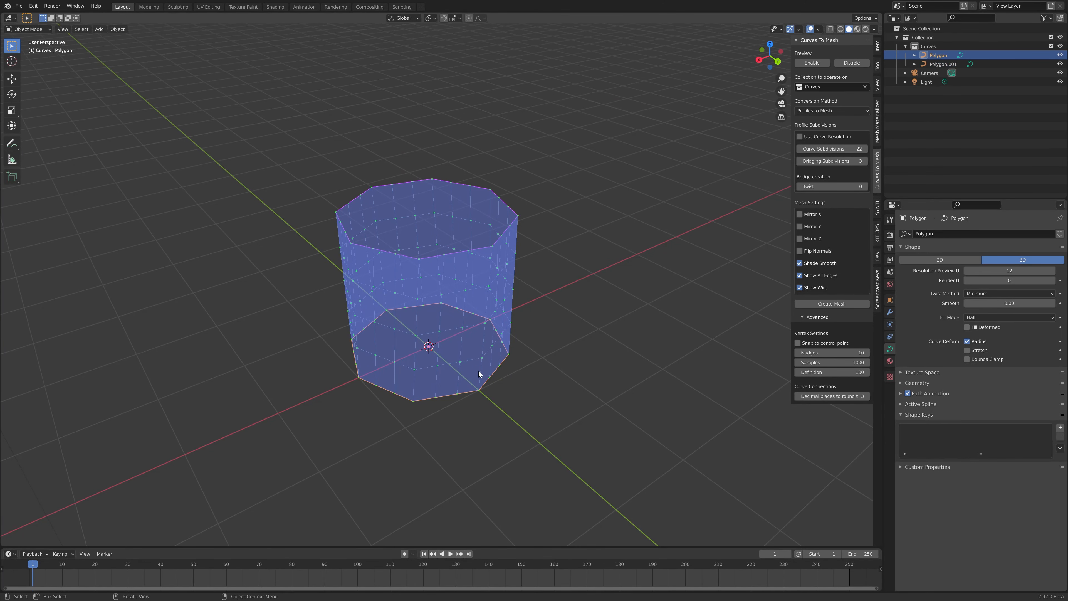
left_click(505, 213)
left_click(474, 394)
key("Delete")
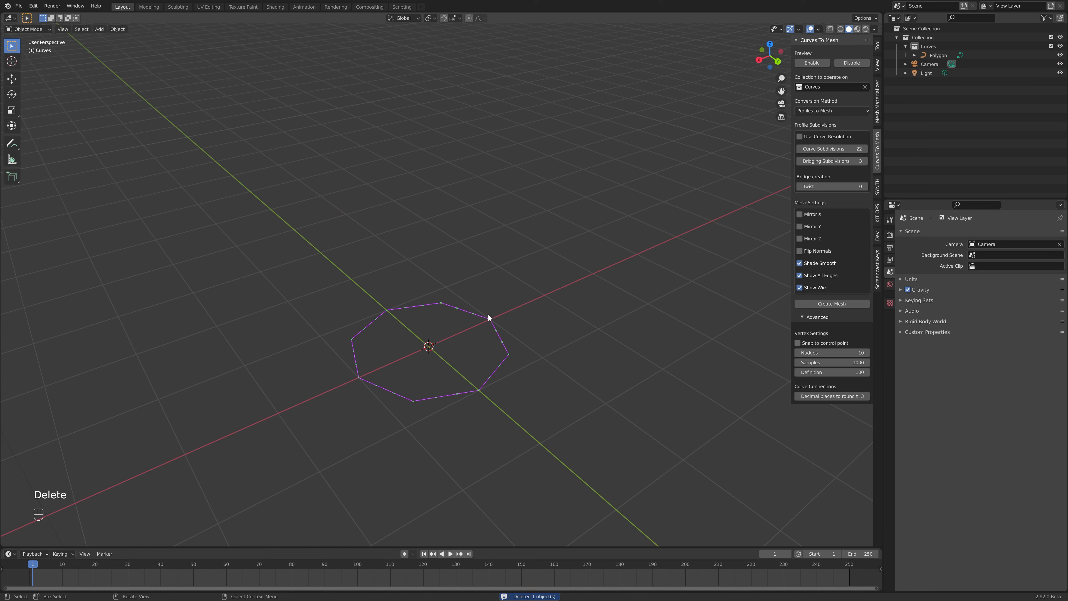
key("Delete")
scroll(428, 345, "up", 2)
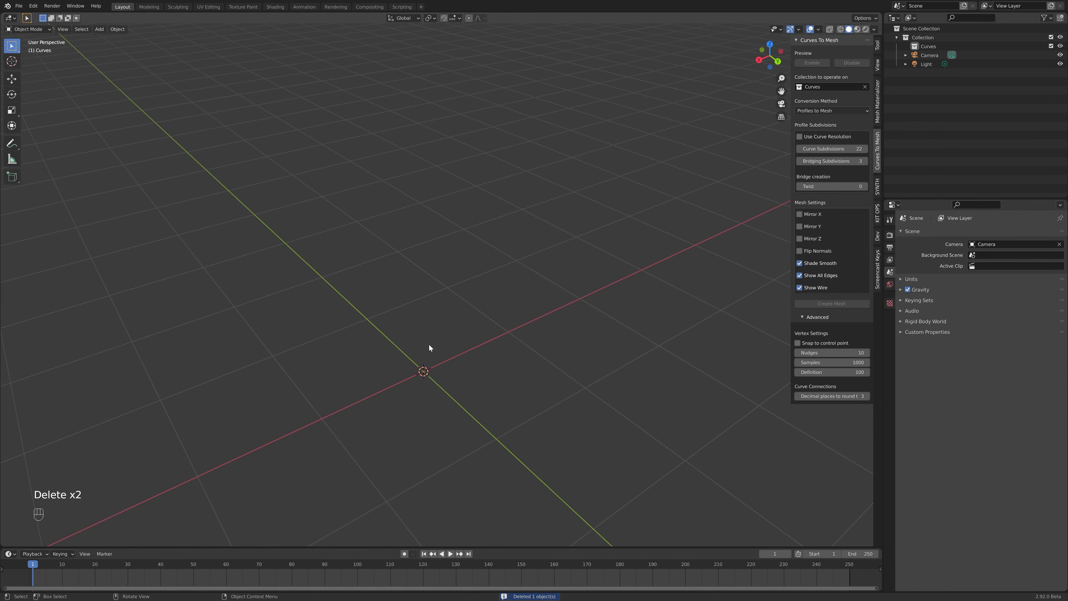
Step: Add a 2x2 Bezier Patch curve at the world origin and enable its Curves To Mesh preview
key("shift+a")
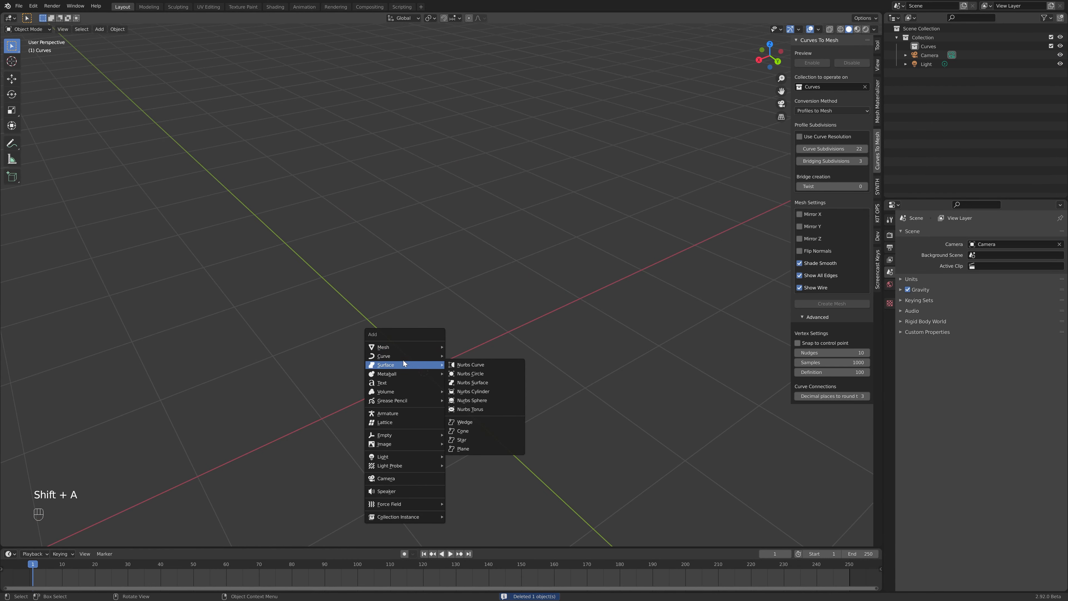
mouse_move(402, 358)
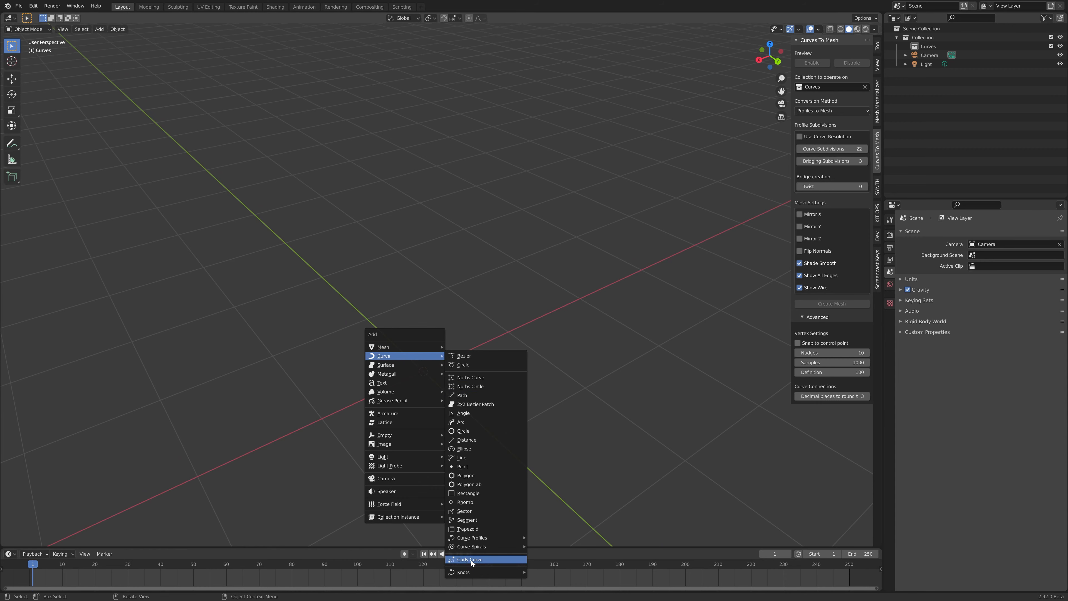
left_click(477, 404)
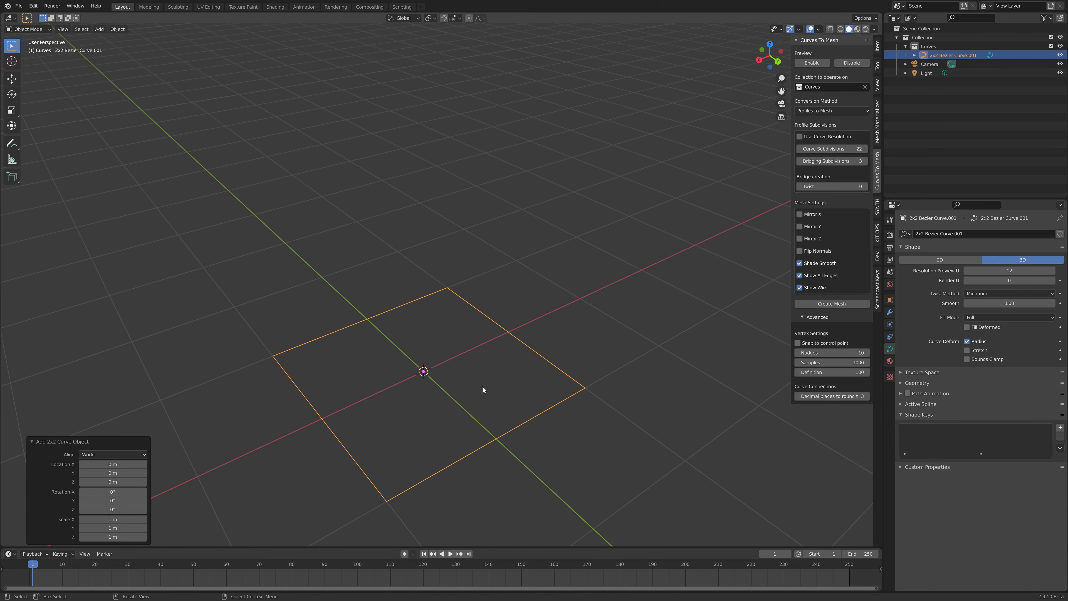
middle_click_drag(470, 359, 479, 380)
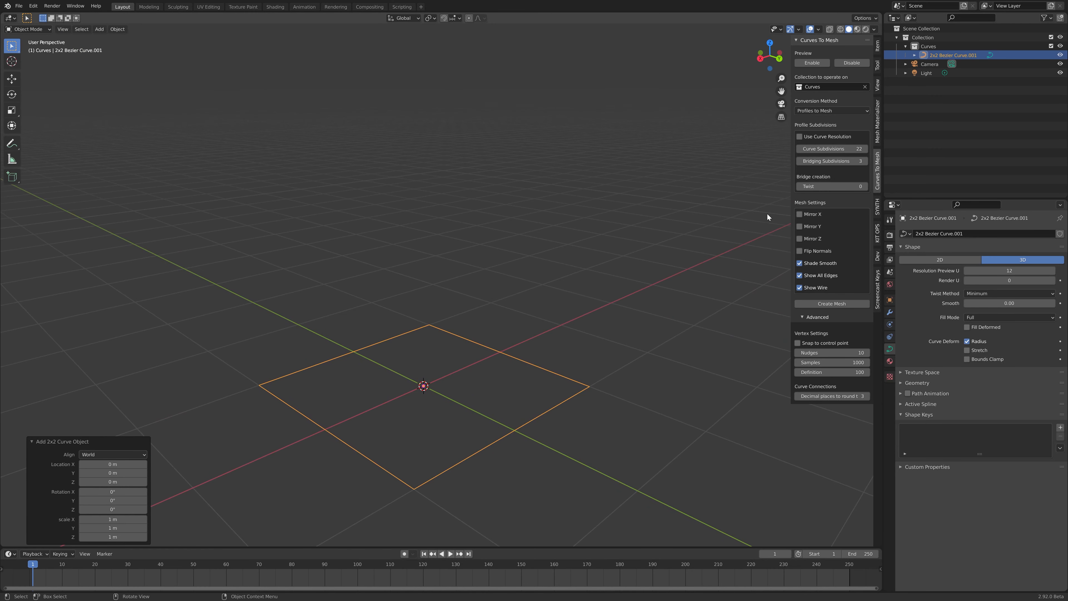
left_click(810, 62)
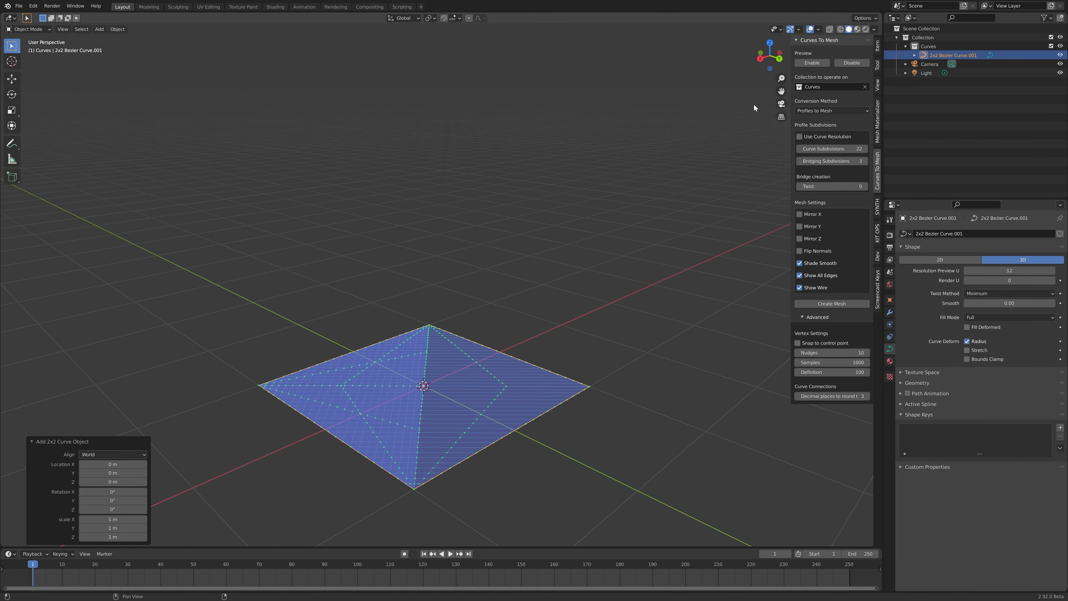
middle_click_drag(534, 334, 410, 436)
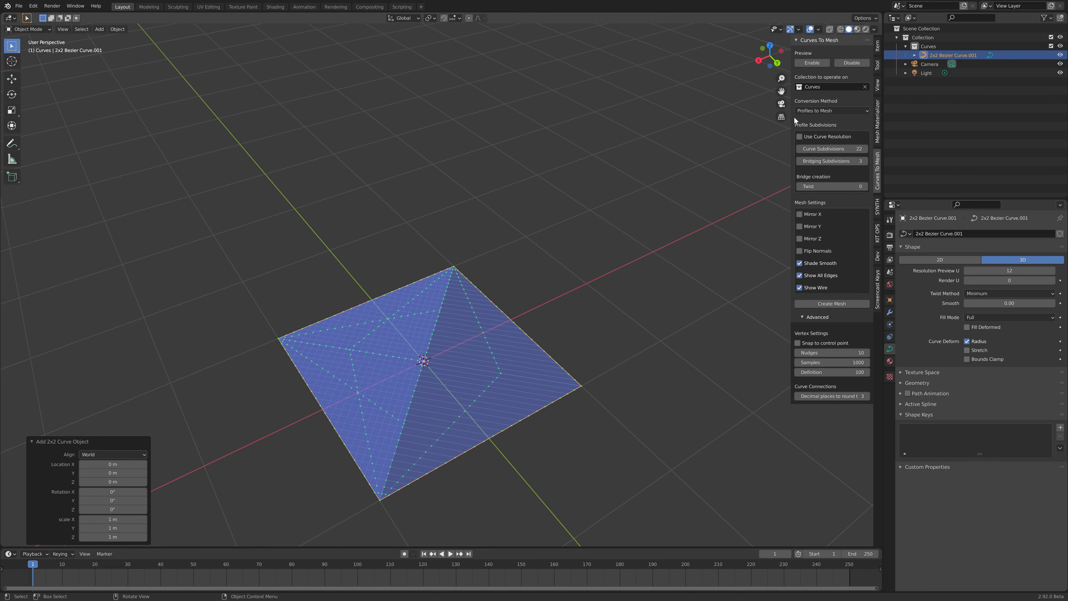
Step: Set the conversion method to Surface to Mesh and inspect the patch's surface preview
left_click(811, 111)
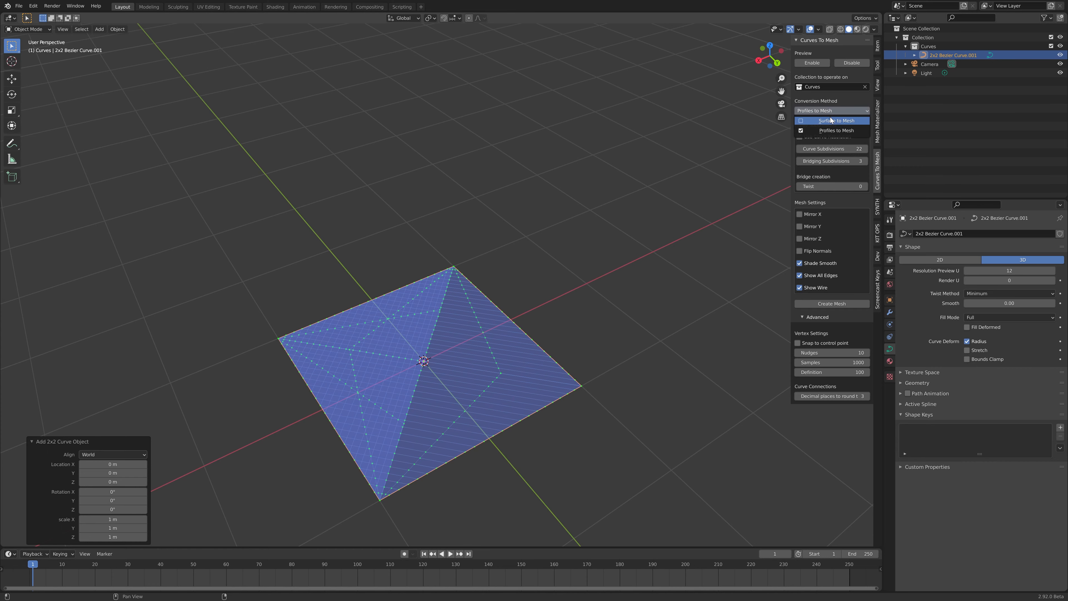
left_click(831, 120)
middle_click_drag(581, 326, 551, 346)
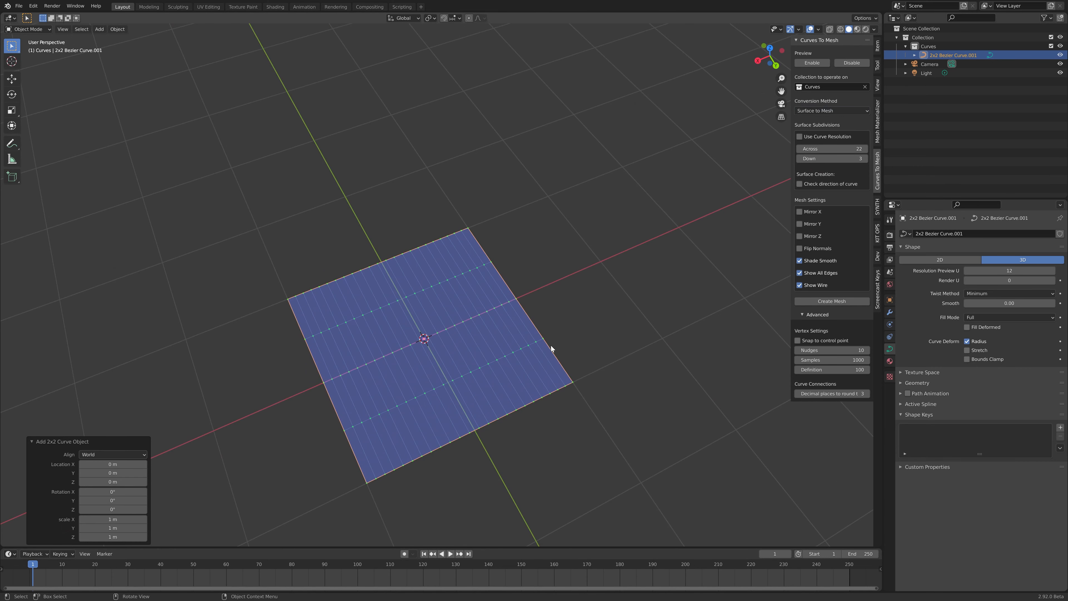
middle_click_drag(499, 378, 515, 273)
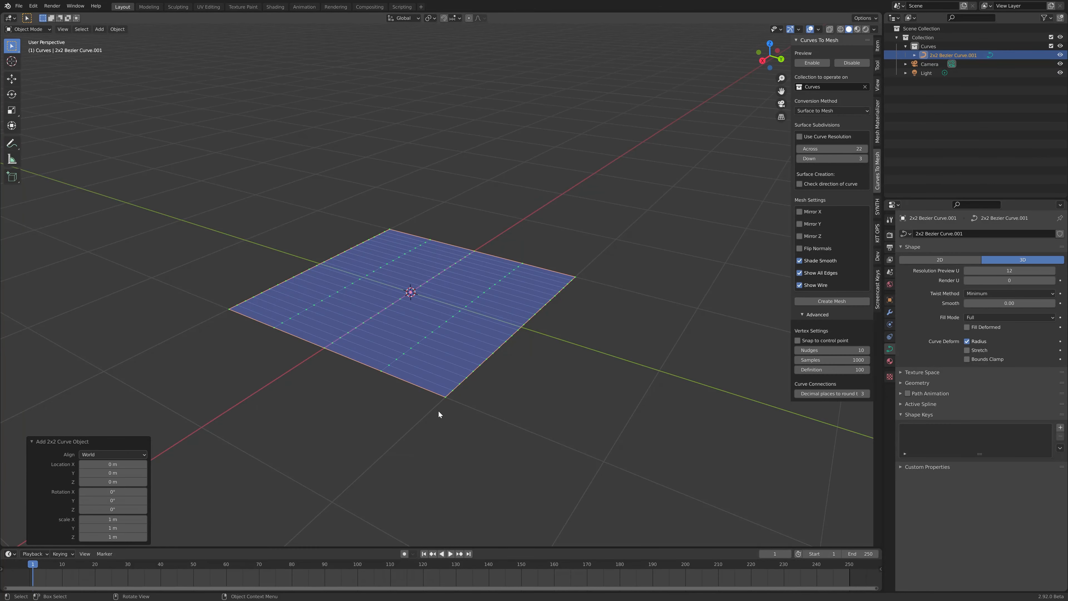
middle_click_drag(648, 311, 612, 323)
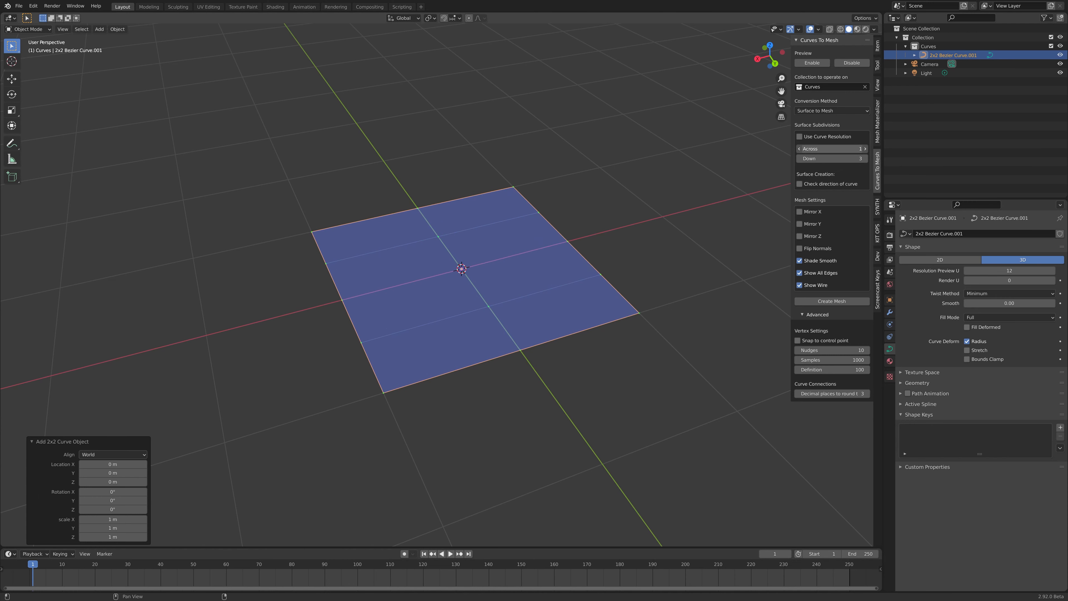
Step: Set the patch's surface subdivisions to 10 across and 10 down
left_click(800, 150)
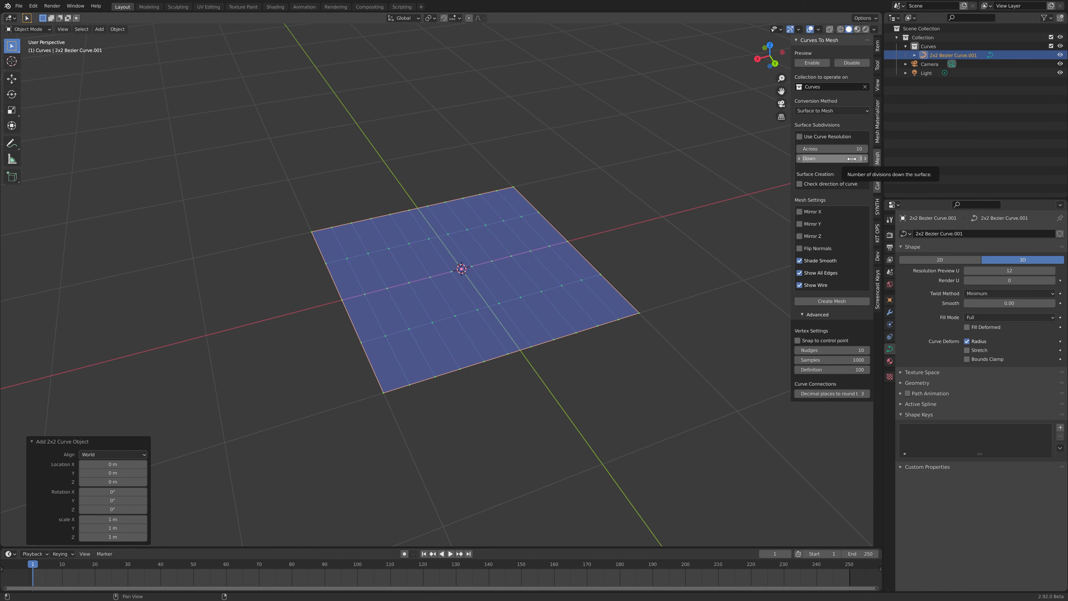
key("BackSpace")
middle_click_drag(465, 287, 444, 348)
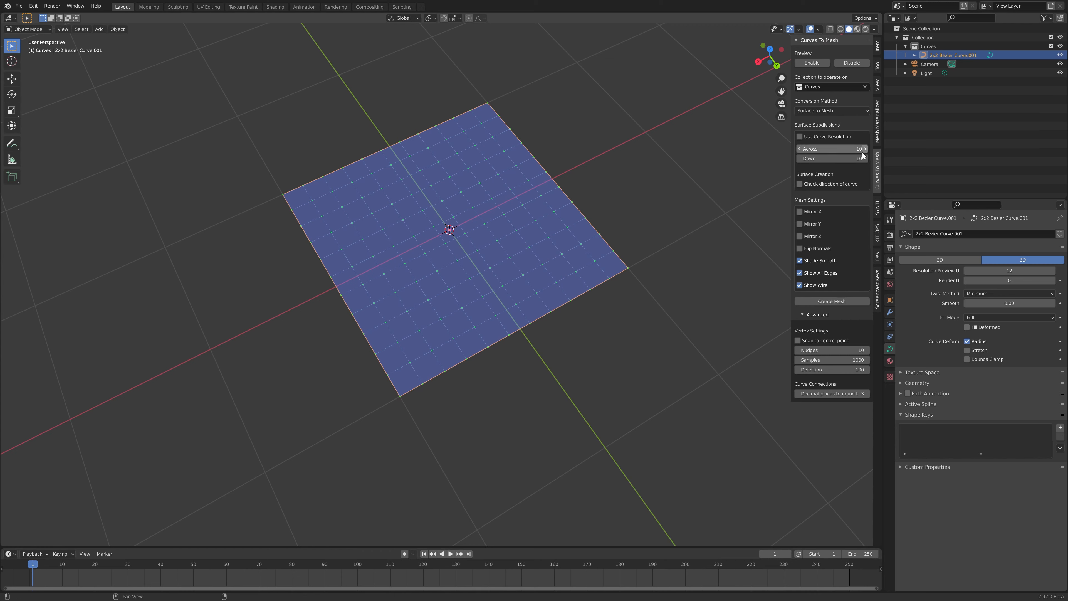
Step: Change the surface subdivisions to 4 across and 15 down
left_click(799, 149)
left_click(799, 149)
left_click(798, 149)
left_click(864, 158)
left_click(864, 158)
left_click(865, 159)
left_click(865, 158)
left_click(865, 160)
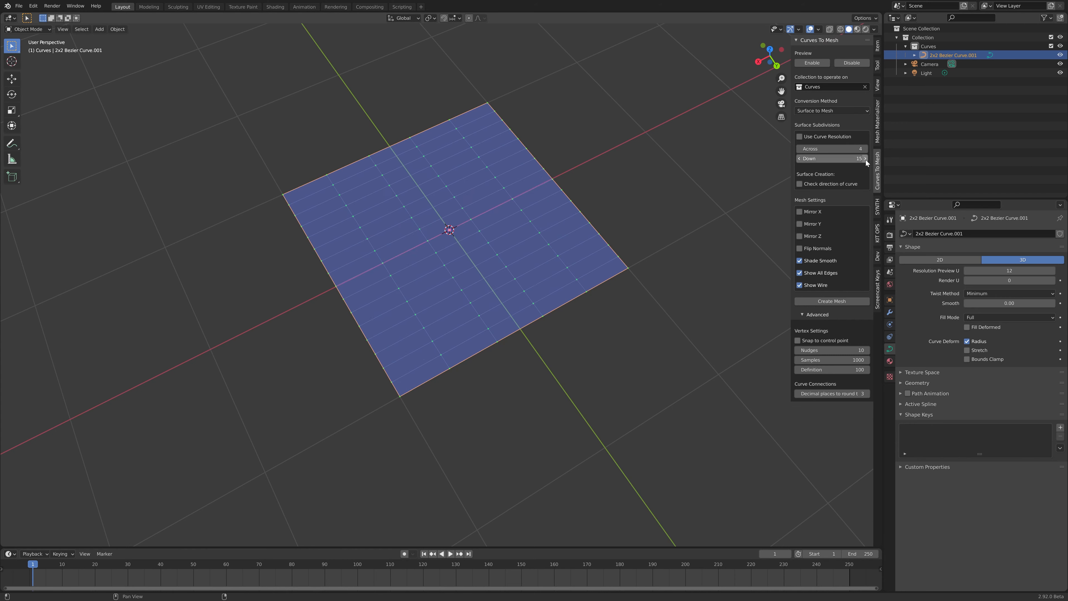
Step: Reduce the Down subdivisions to 8 and check the patch's control points in Edit Mode
left_click(800, 159)
left_click(800, 160)
left_click(799, 159)
left_click(799, 158)
left_click(799, 159)
left_click(799, 159)
left_click(799, 159)
middle_click_drag(590, 257, 651, 234)
scroll(650, 247, "up", 3)
scroll(650, 248, "down", 3)
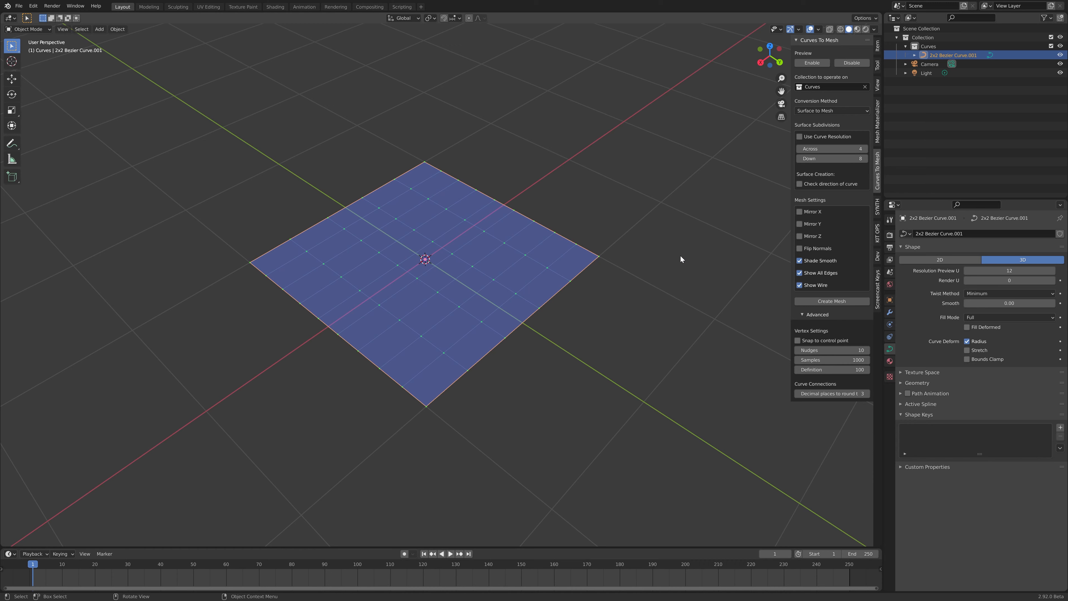
scroll(680, 256, "up", 1)
scroll(681, 256, "down", 1)
key("Tab")
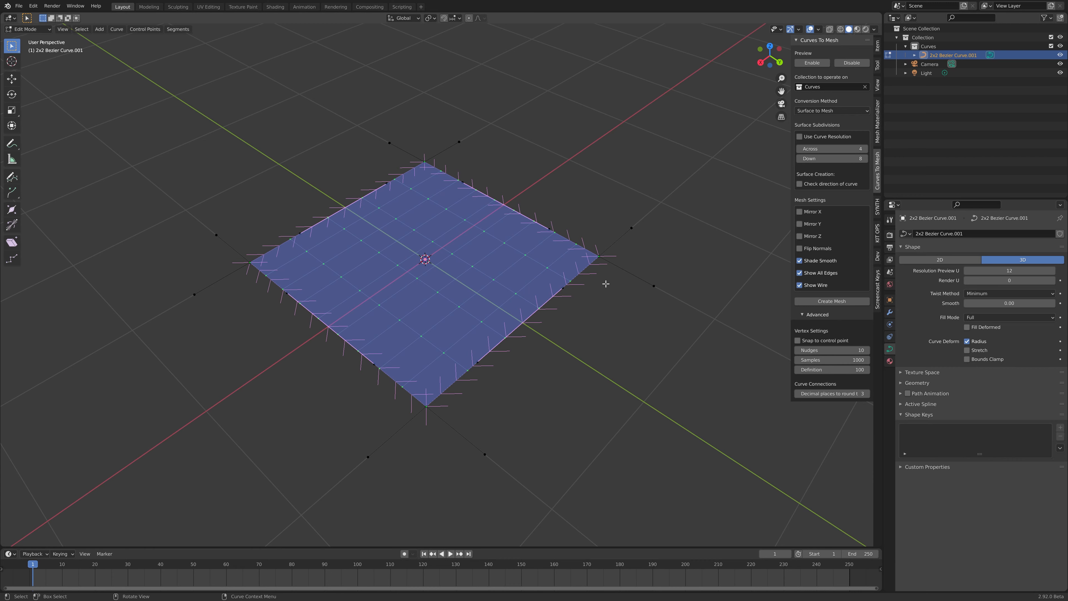
key("Tab")
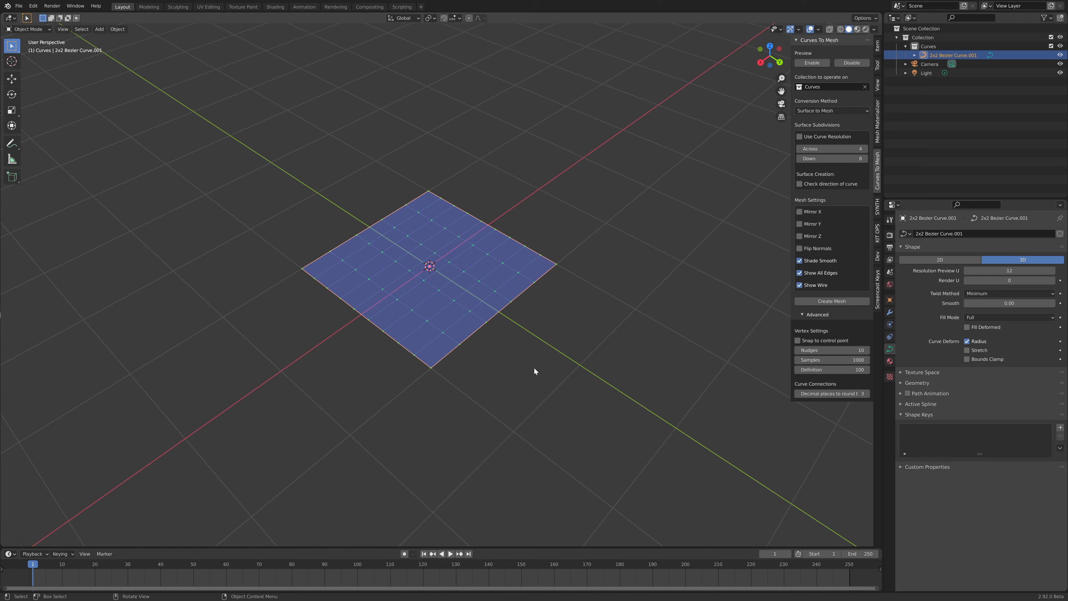
Step: Open cylinder_flat.blend from the tests folder without saving the current file
left_click(18, 6)
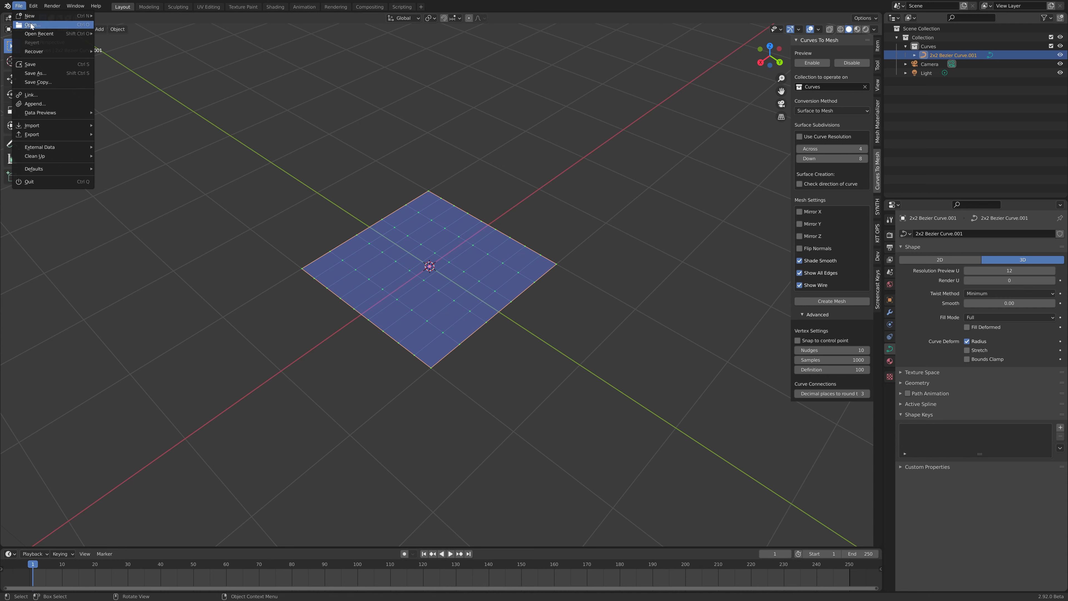
mouse_move(36, 33)
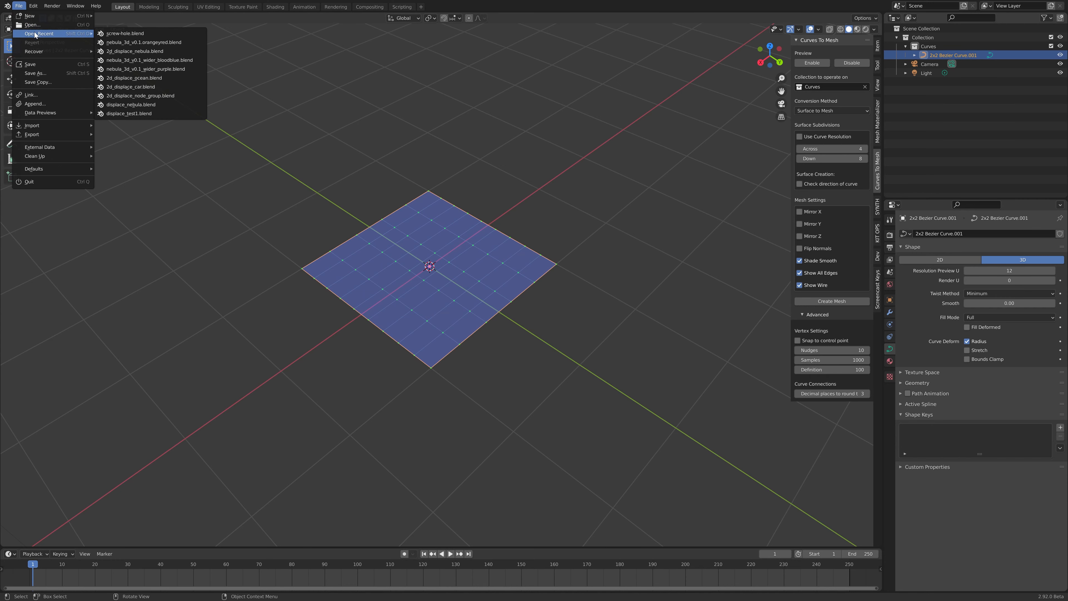
left_click(36, 25)
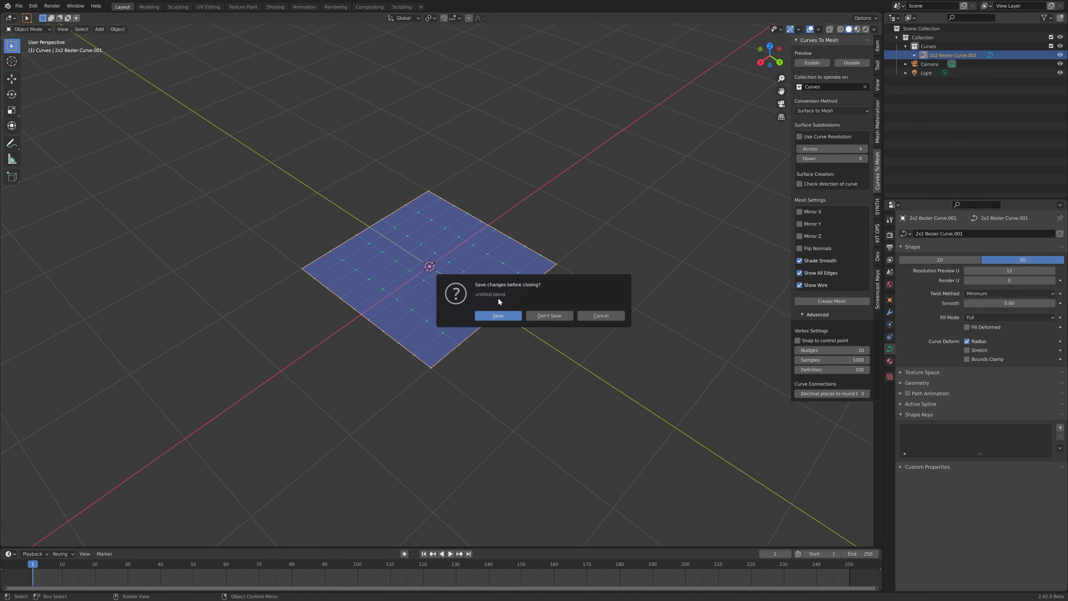
left_click(539, 315)
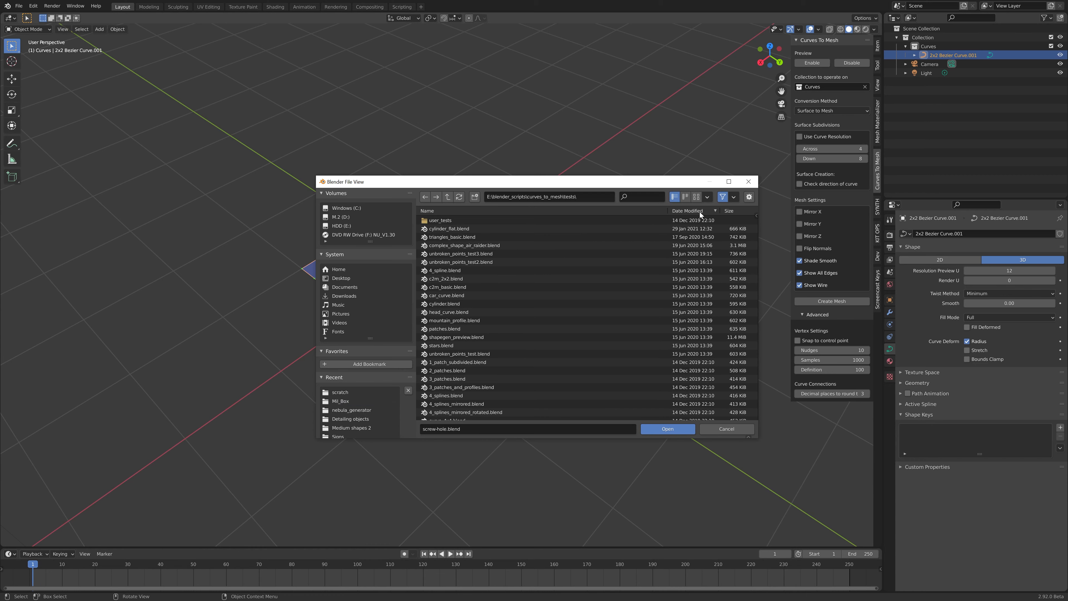
left_click(513, 229)
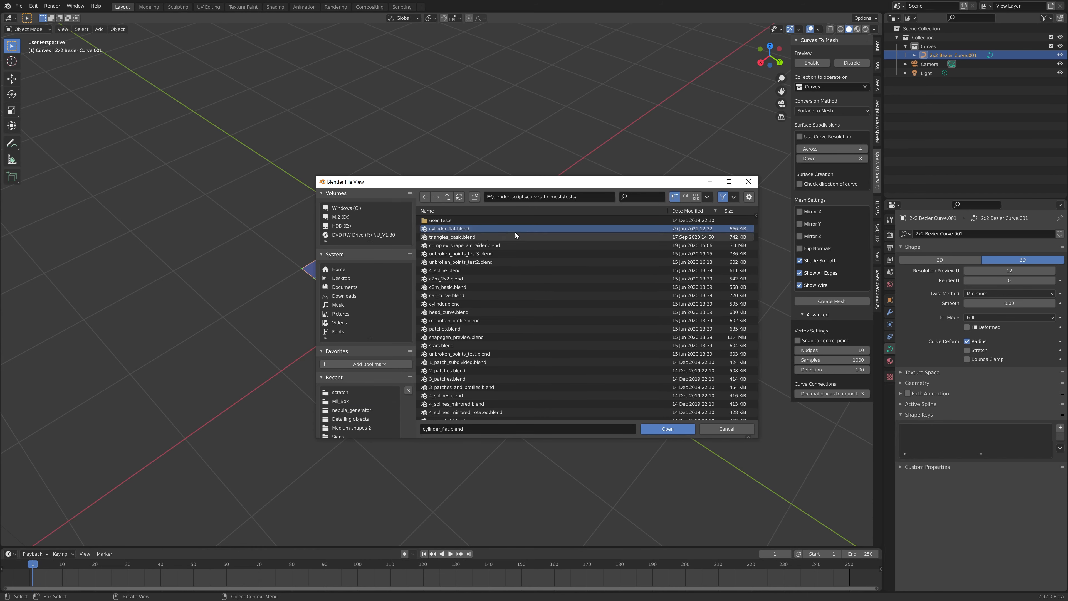
double_click(573, 228)
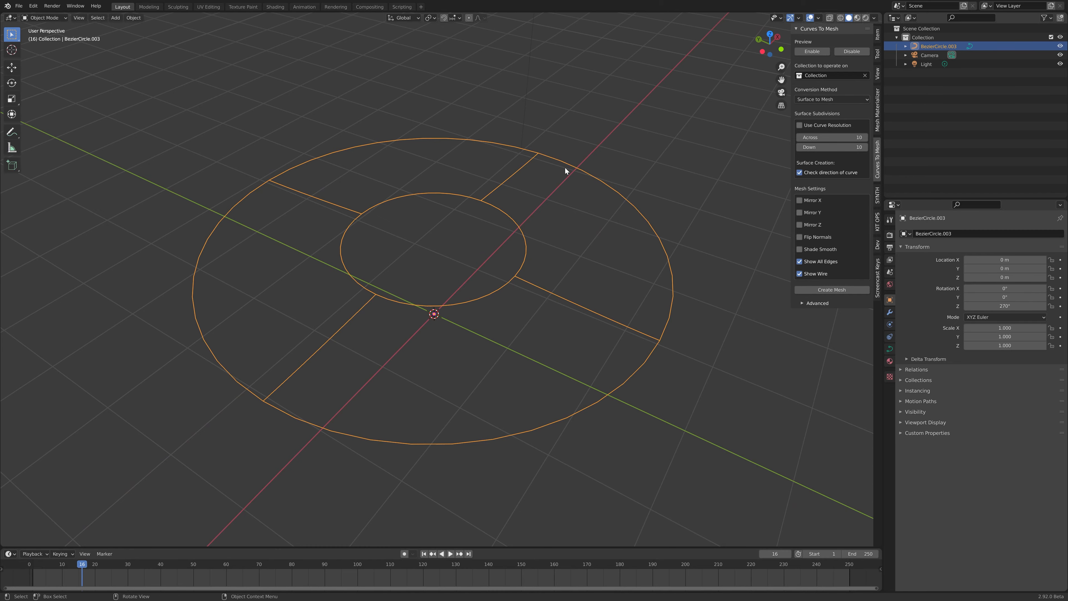
Step: Enter Edit Mode on the Bezier circle curve and turn off Check direction of curve
middle_click_drag(596, 246, 529, 277)
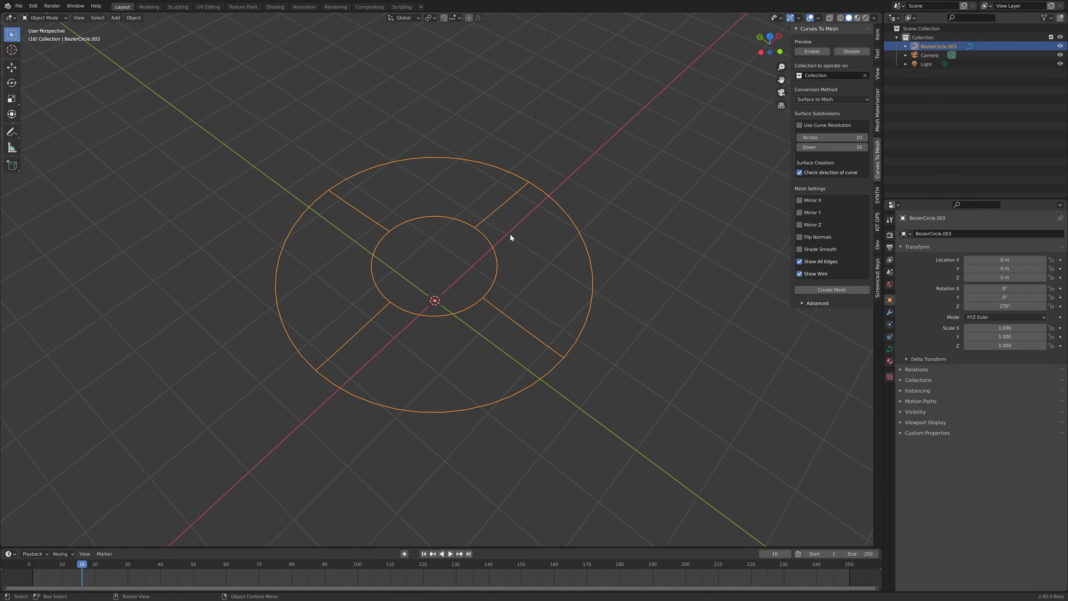
key("Tab")
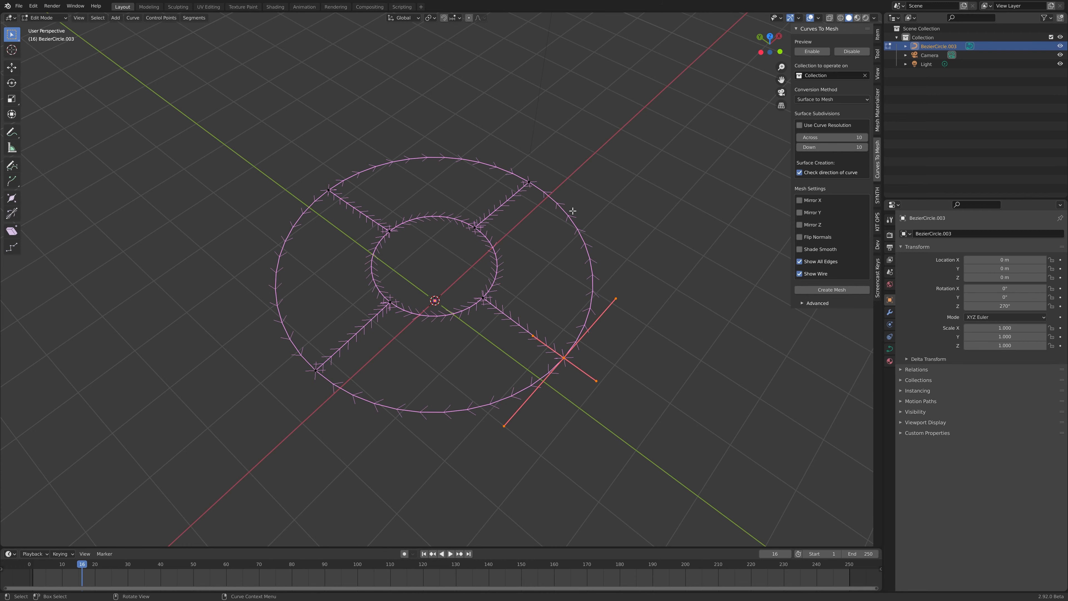
middle_click_drag(521, 360, 492, 205)
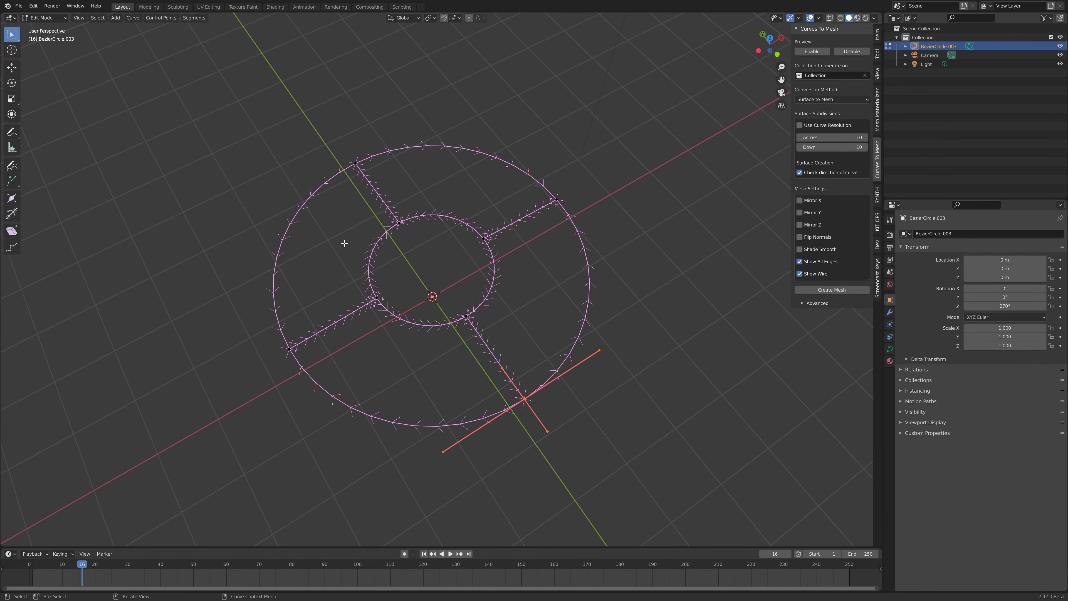
middle_click_drag(436, 333, 459, 278)
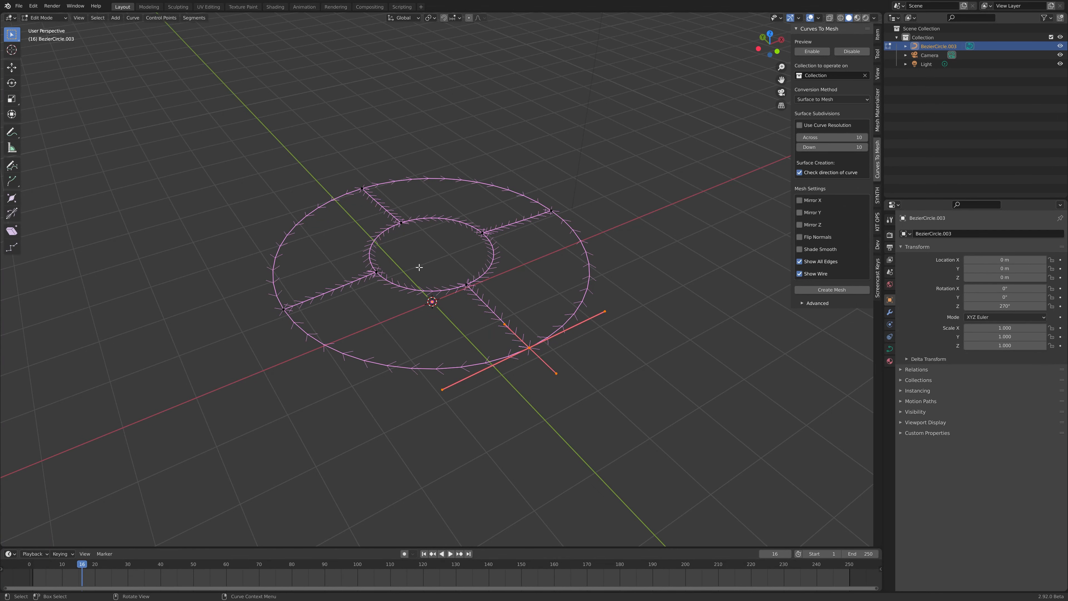
left_click(799, 172)
mouse_move(525, 243)
middle_mouse_down()
mouse_move(513, 281)
mouse_move(511, 235)
middle_mouse_up()
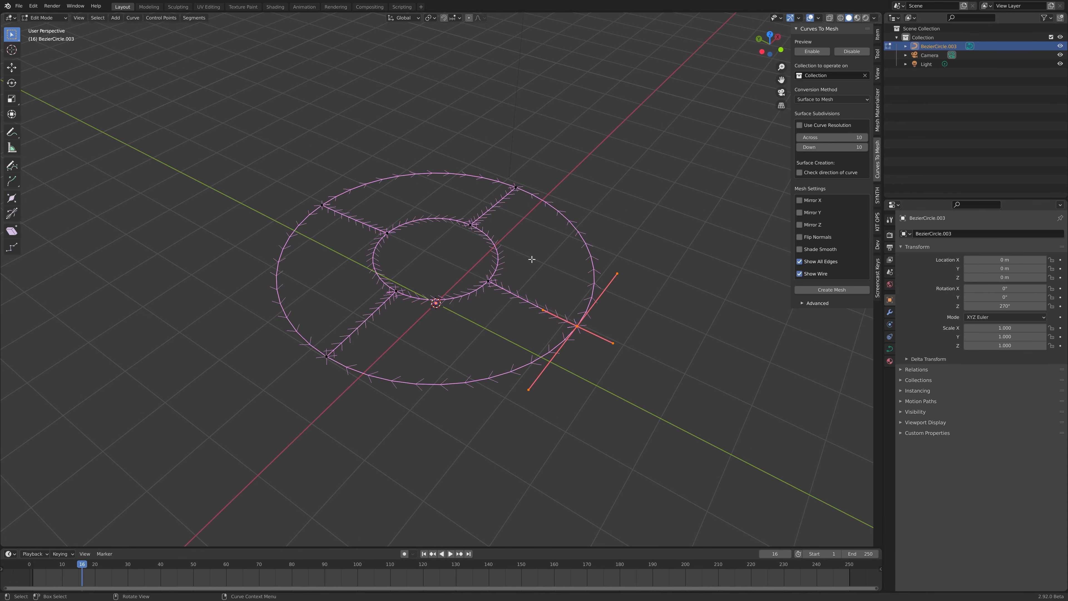
Step: Enable the surface preview and inspect the area inside the inner circle
left_click(817, 52)
middle_click_drag(488, 245, 501, 226)
scroll(486, 244, "up", 2)
scroll(485, 246, "up", 3)
scroll(480, 258, "down", 2)
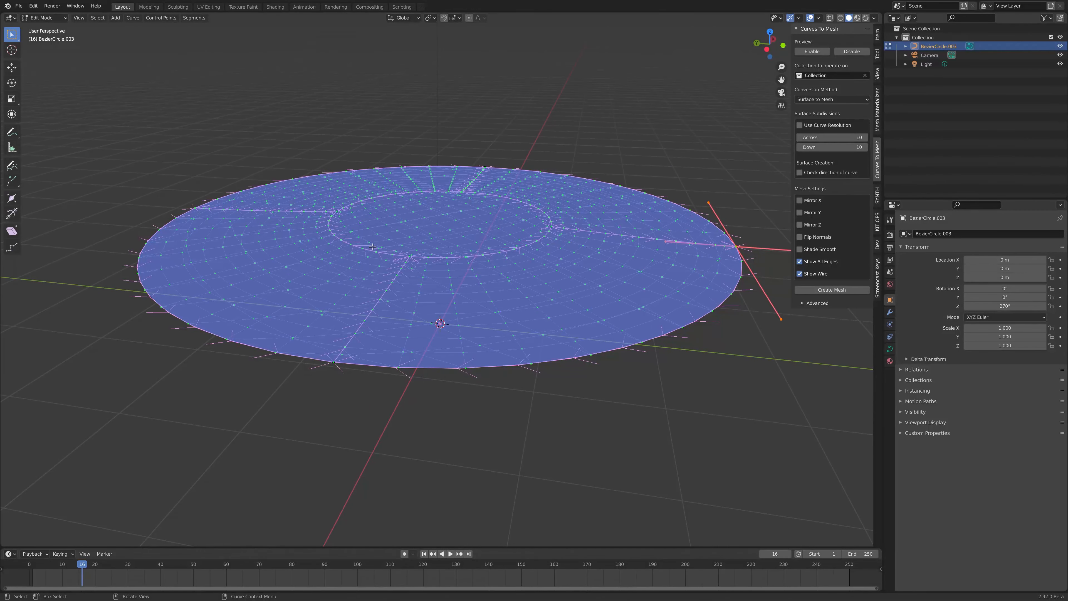
scroll(400, 238, "up", 3)
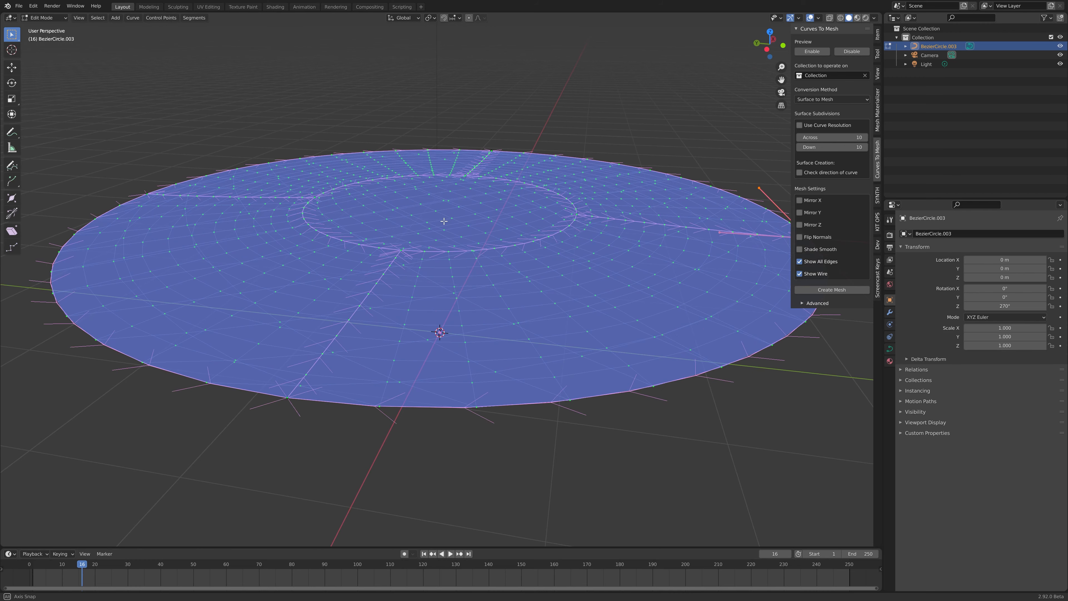
middle_click_drag(455, 228, 446, 241)
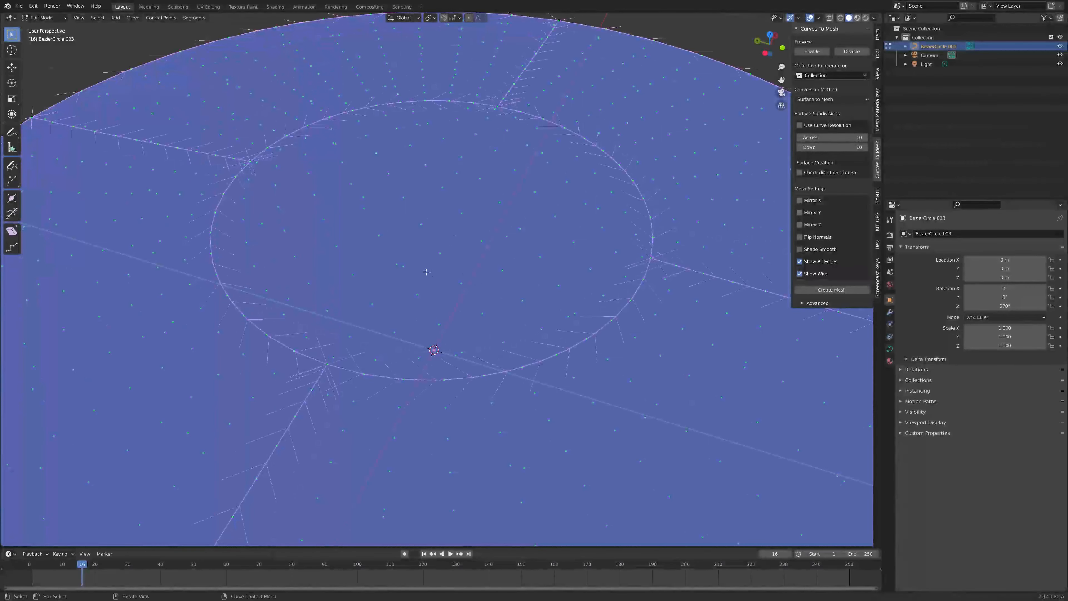
scroll(533, 226, "up", 3)
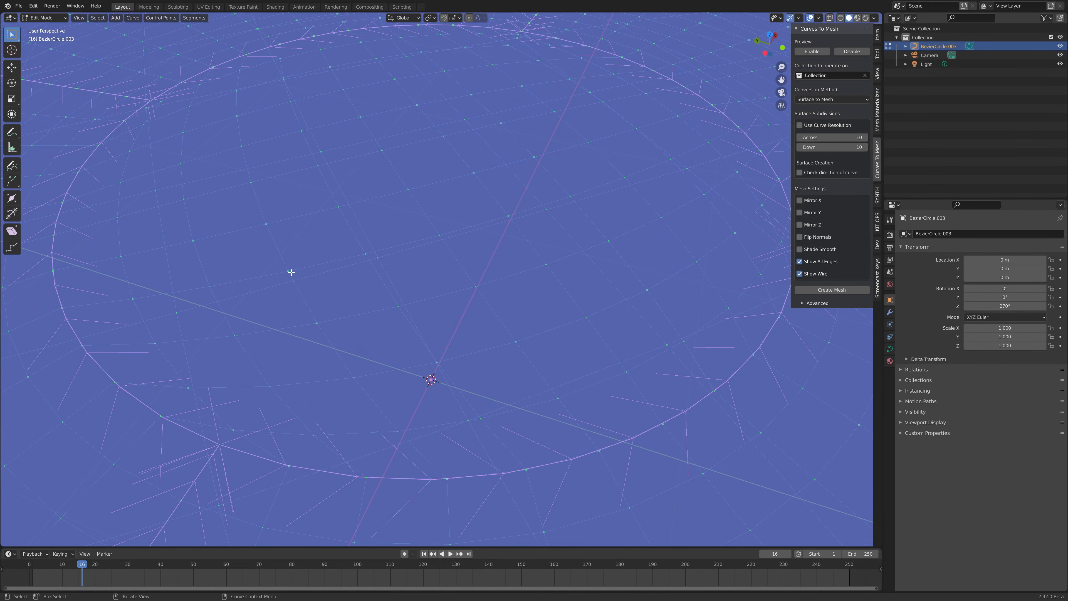
scroll(465, 252, "down", 5)
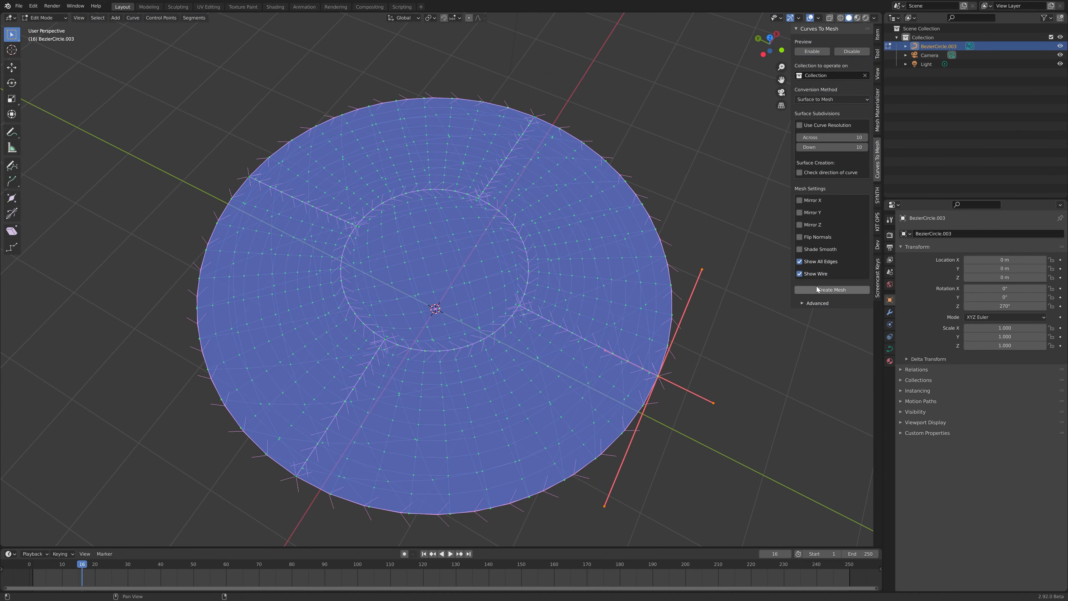
Step: Create a mesh from the previewed surface, inspect it, and delete the generated mesh
left_click(825, 290)
mouse_move(580, 304)
middle_mouse_down()
mouse_move(508, 280)
mouse_move(583, 248)
mouse_move(581, 170)
mouse_move(559, 216)
mouse_move(525, 165)
mouse_move(555, 157)
mouse_move(554, 304)
middle_mouse_up()
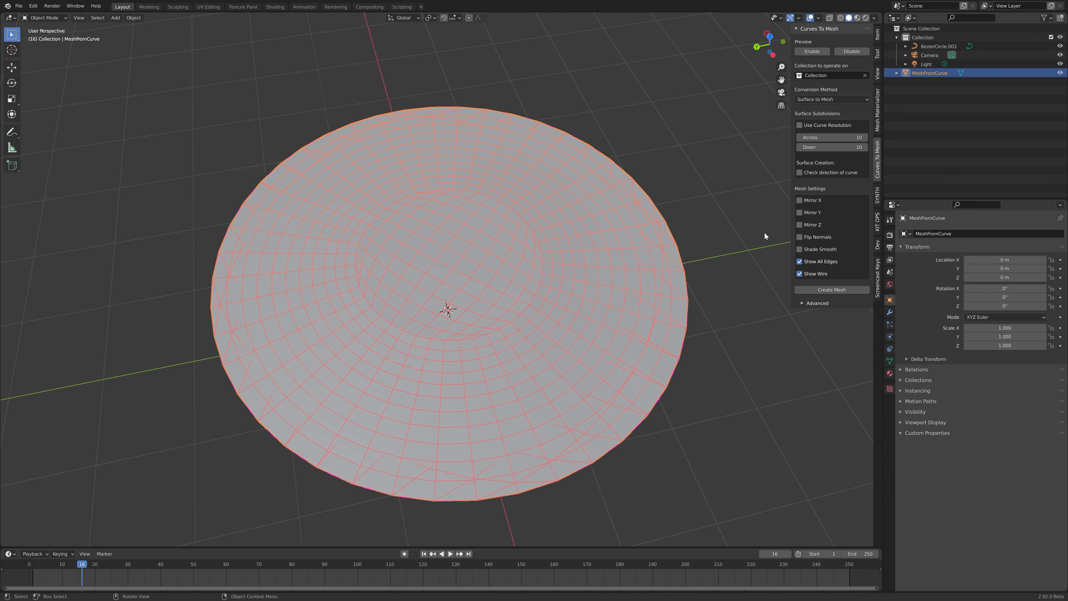
key("Delete")
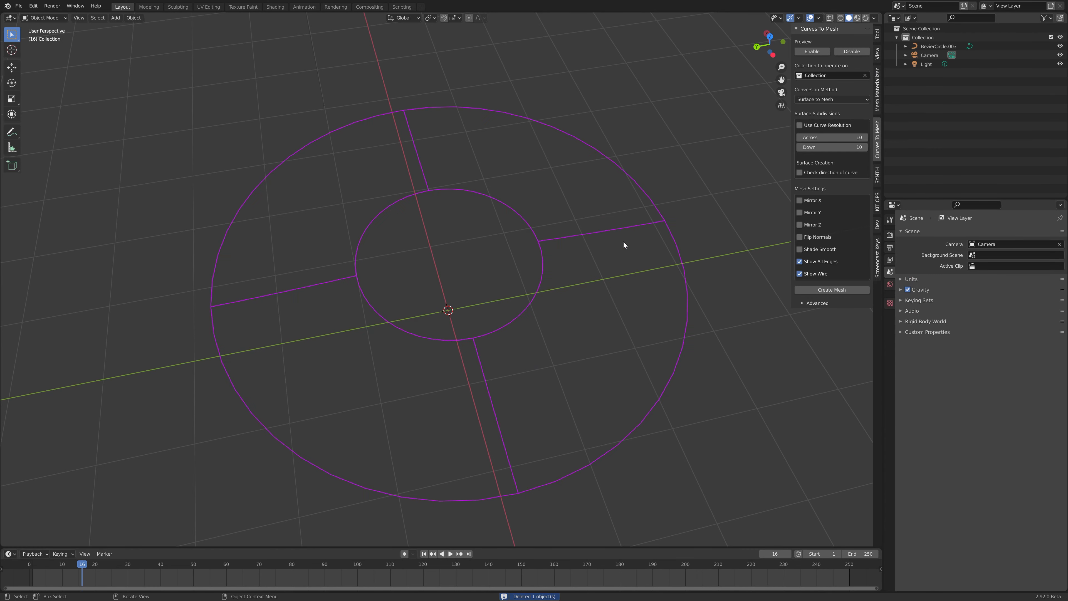
Step: Put the Bezier circle curve back into Edit Mode and select two adjacent control points on the inner circle
left_click(405, 112)
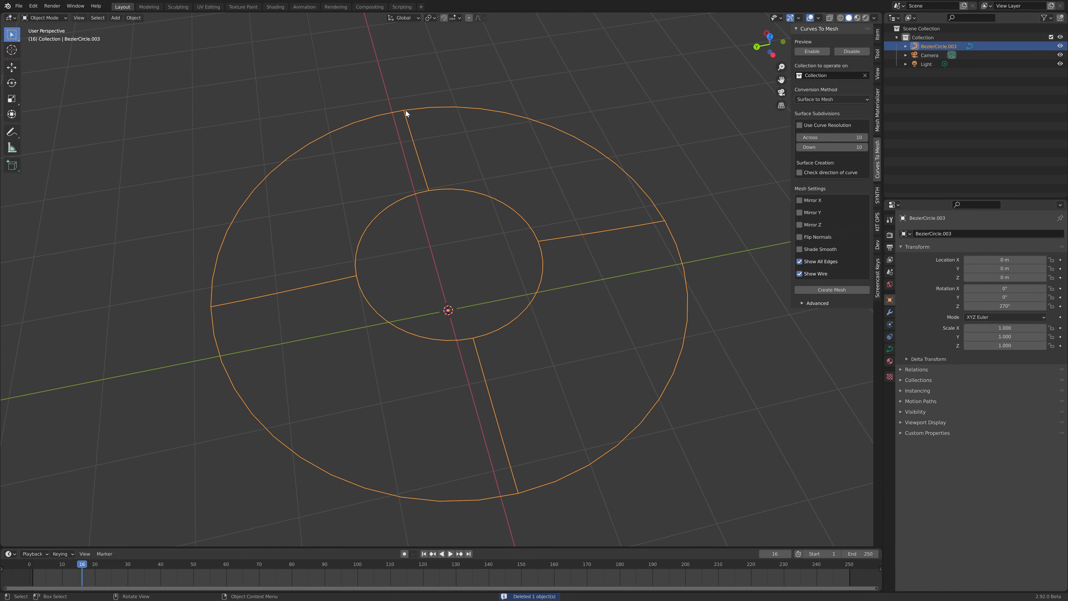
key("Tab")
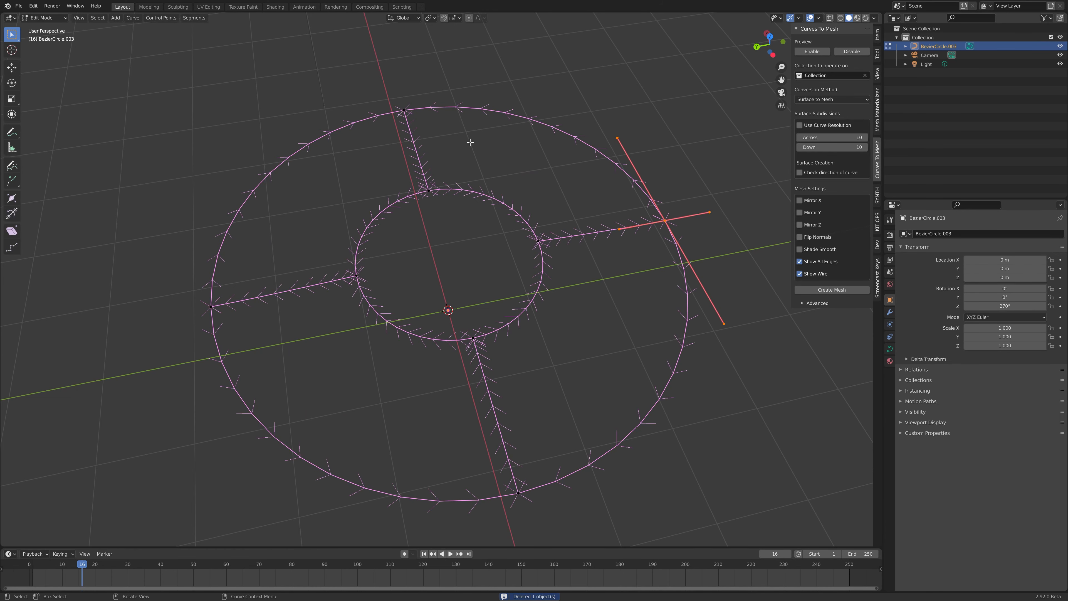
left_click(618, 226)
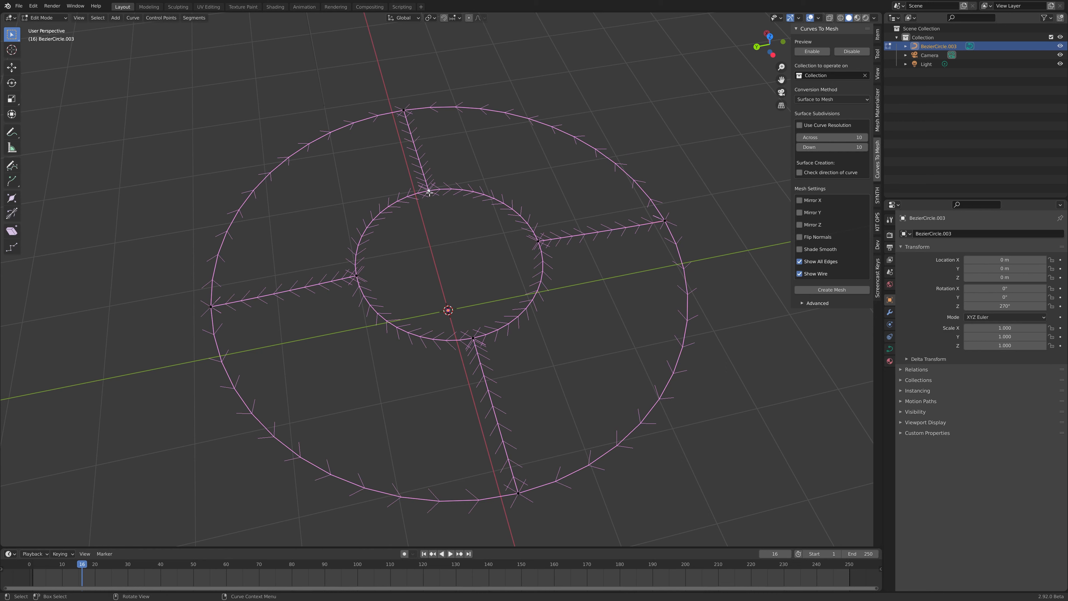
left_click(428, 191)
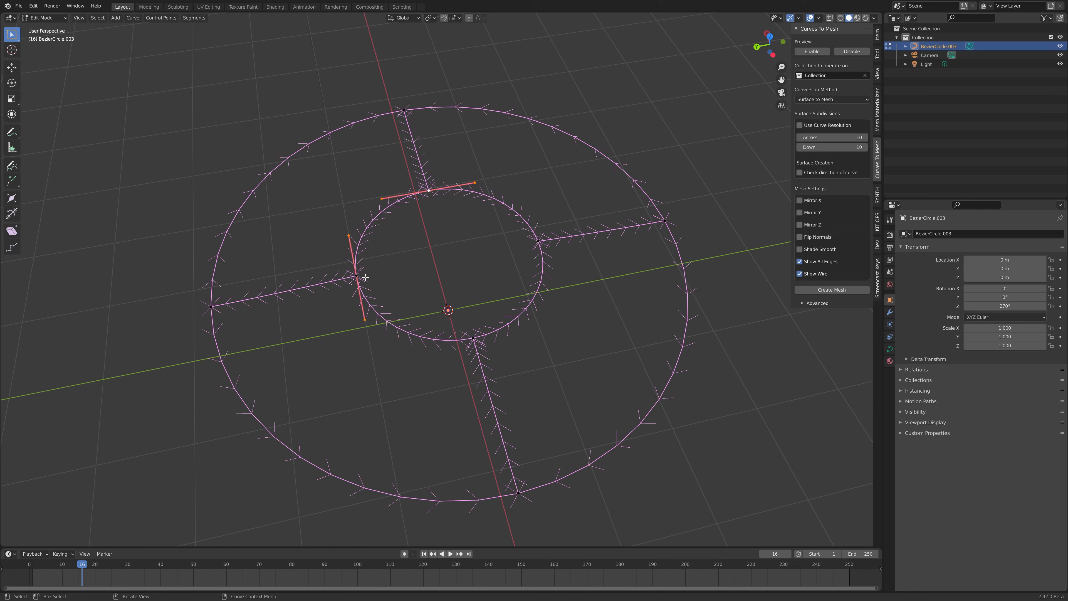
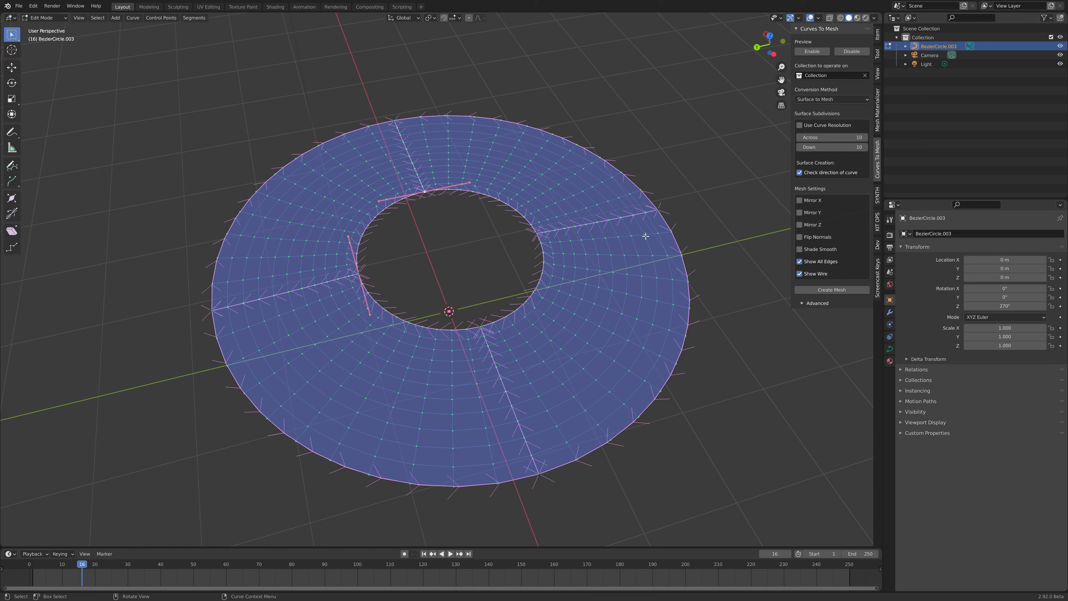
Step: Examine the control points where the spokes meet the inner and outer circles of the previewed ring
left_click(398, 122)
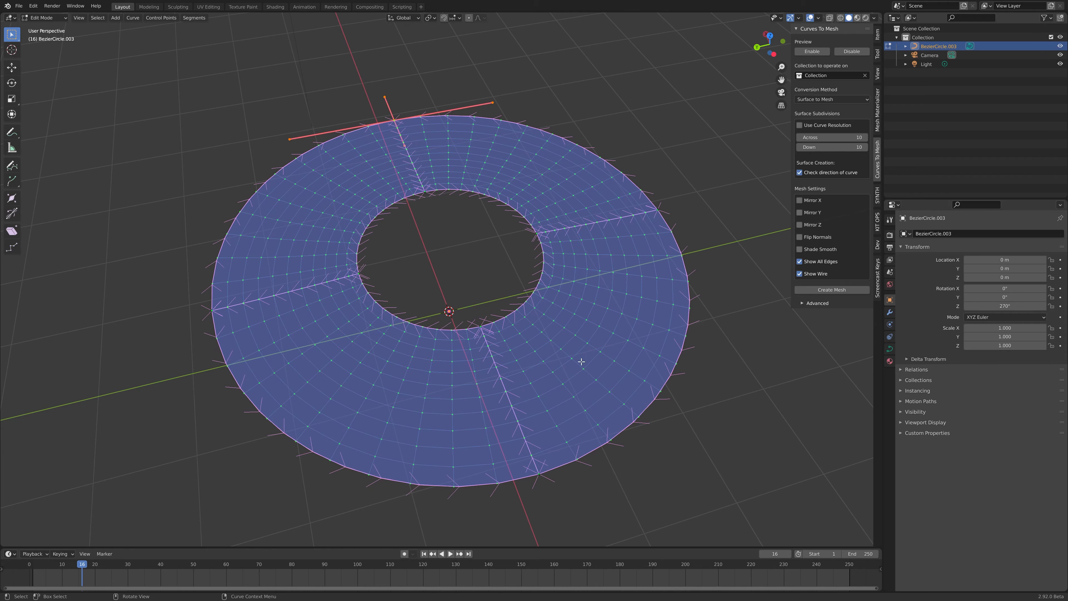
scroll(488, 311, "up", 3)
middle_click_drag(476, 281, 560, 257)
scroll(514, 235, "down", 2)
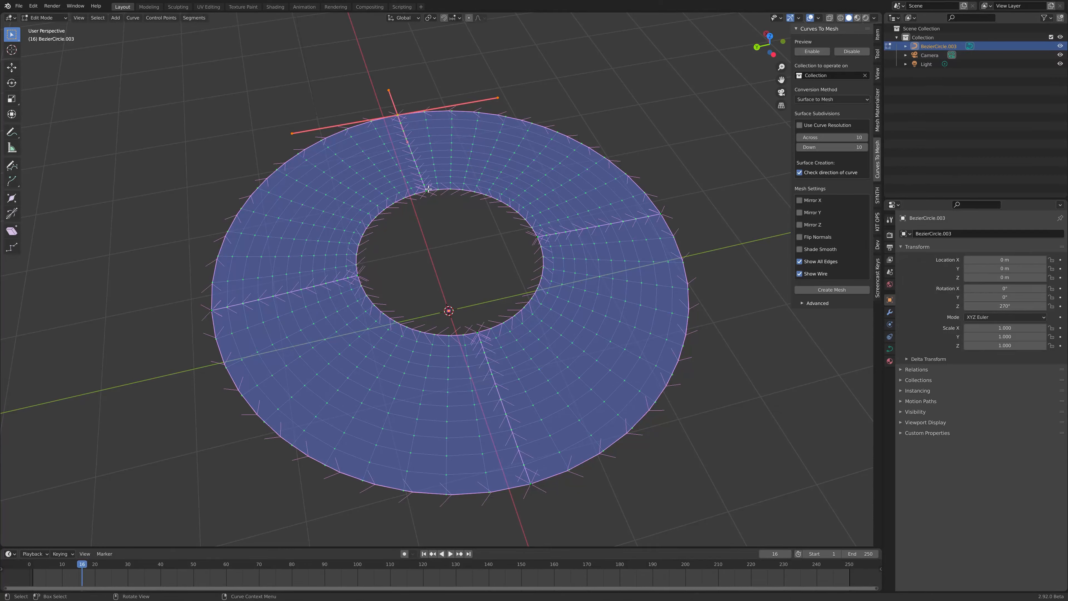
left_click(540, 234)
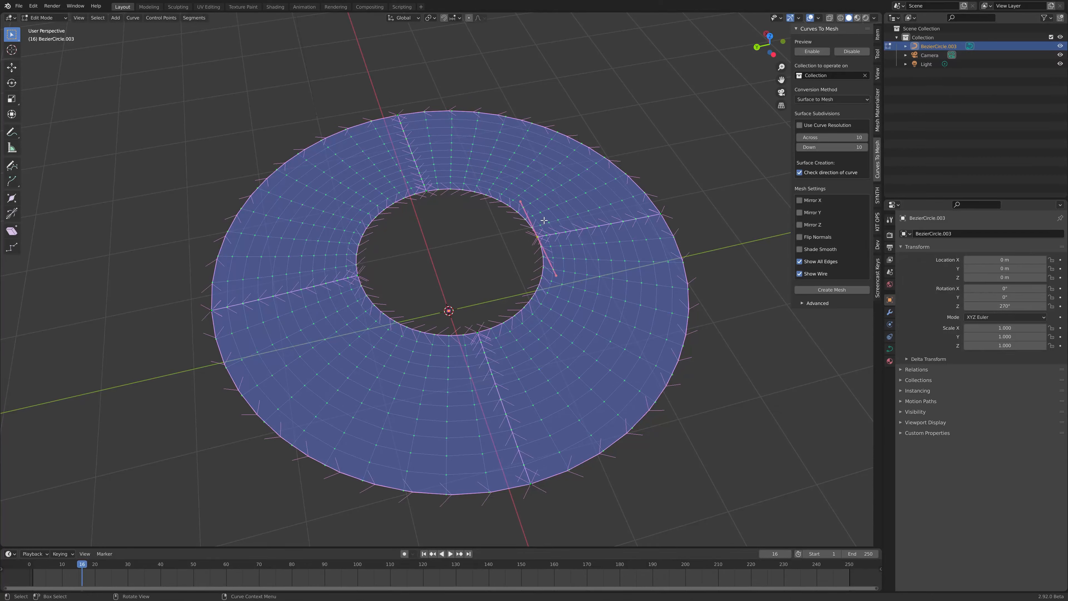
left_click(656, 210)
left_click_drag(416, 287, 349, 265)
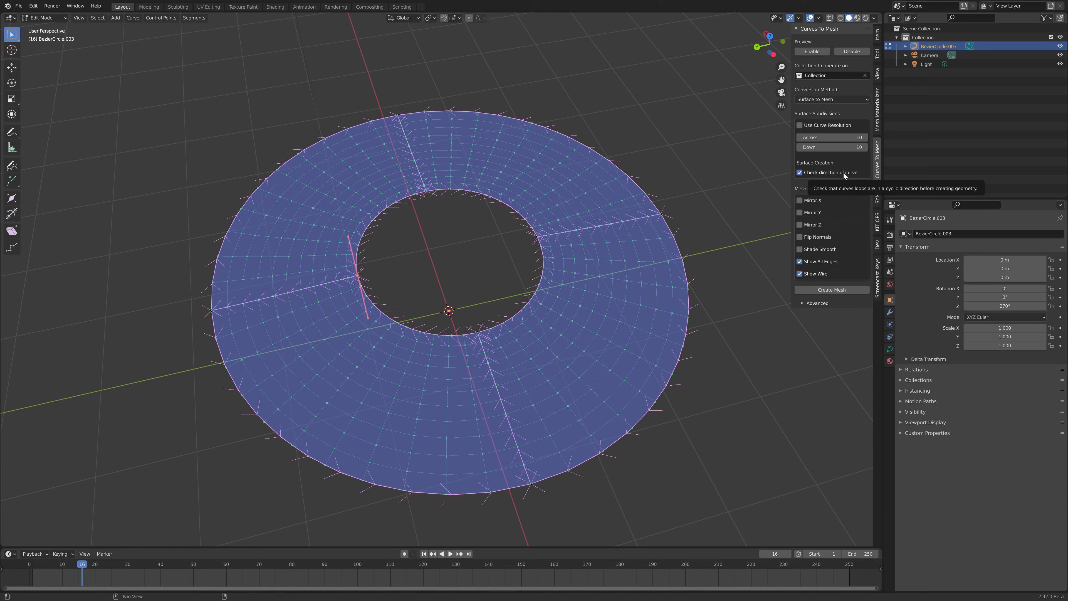
Step: Open cylinder.blend from the tests folder, discarding the unsaved changes to the current file
left_click(18, 6)
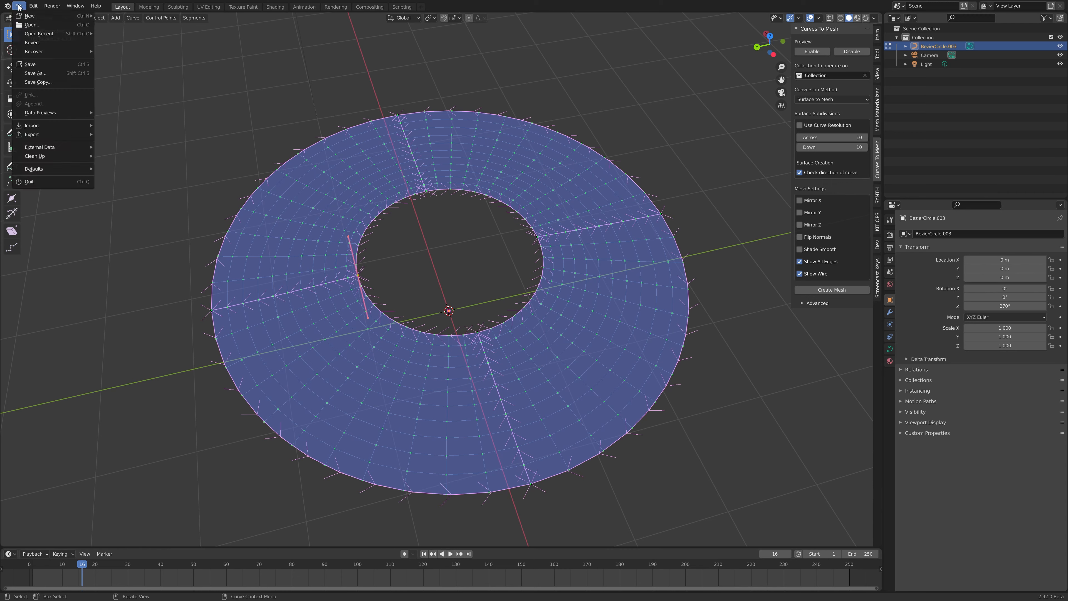
left_click(41, 29)
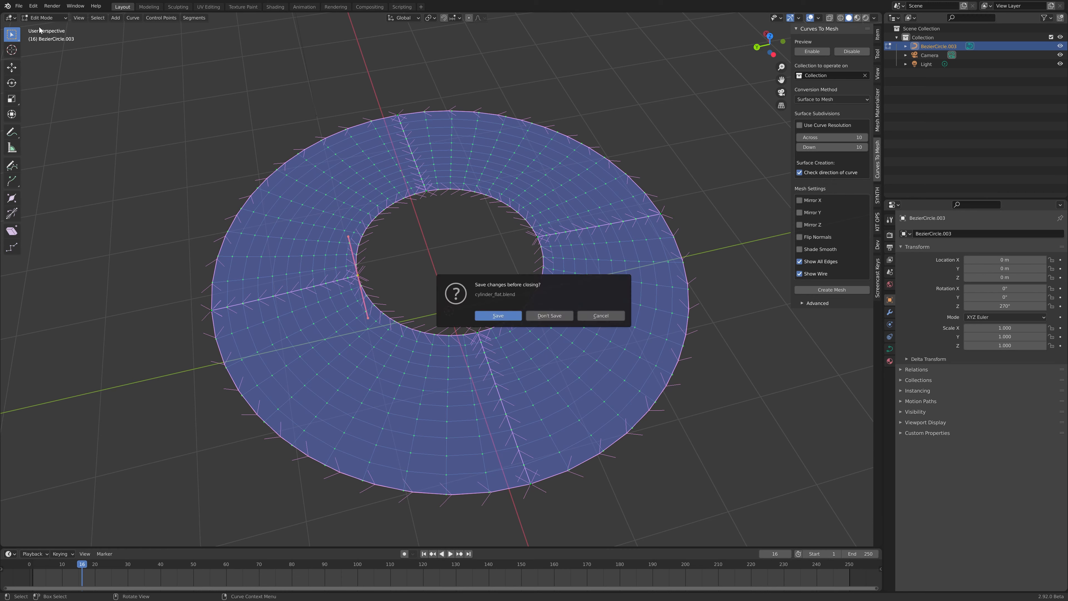
left_click(547, 315)
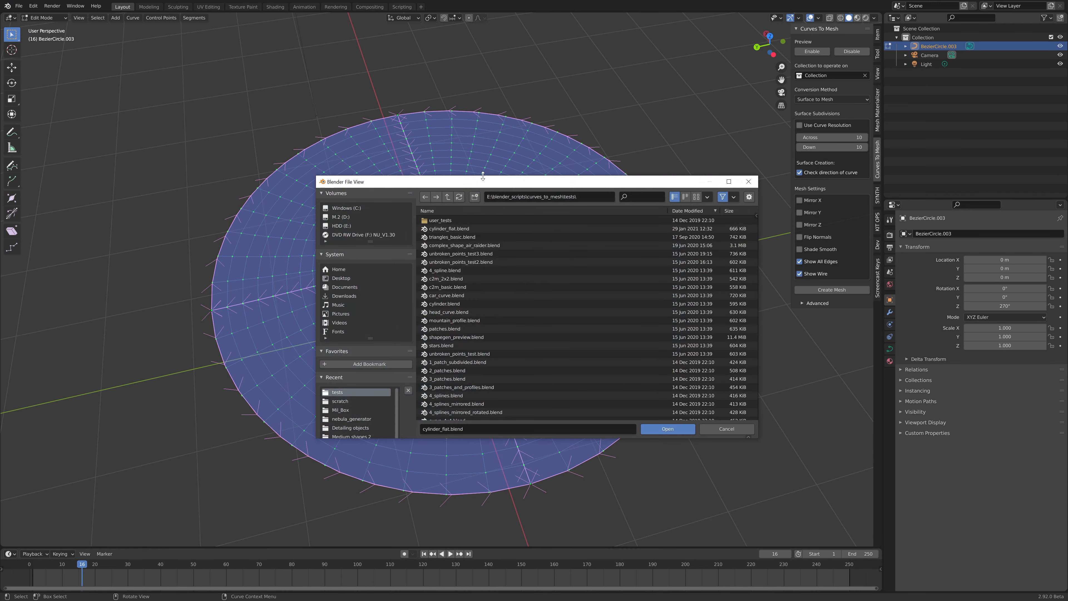
left_click(428, 211)
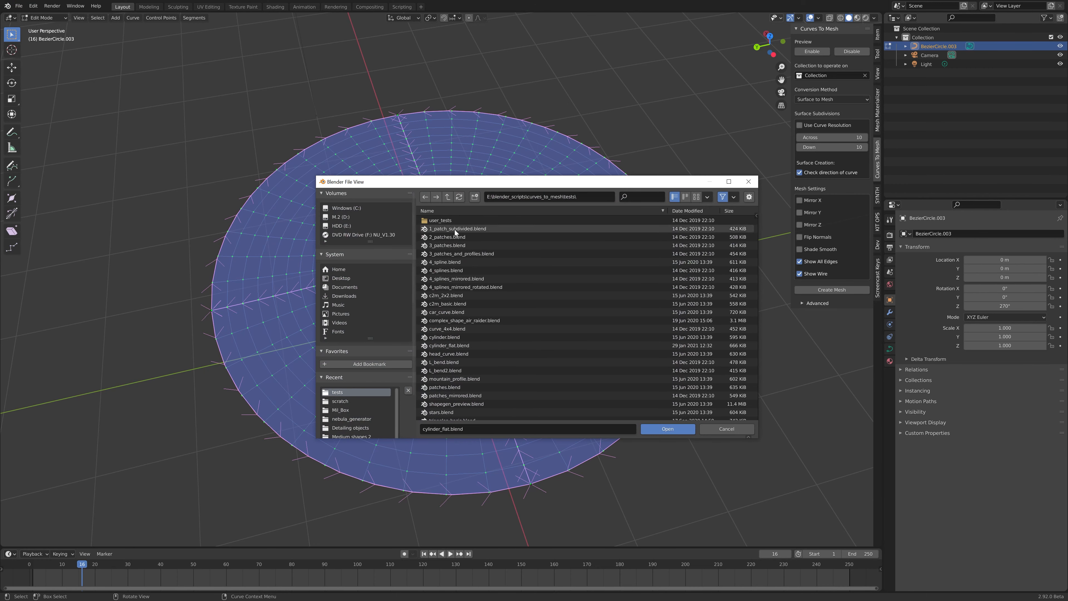
left_click(446, 337)
double_click(461, 339)
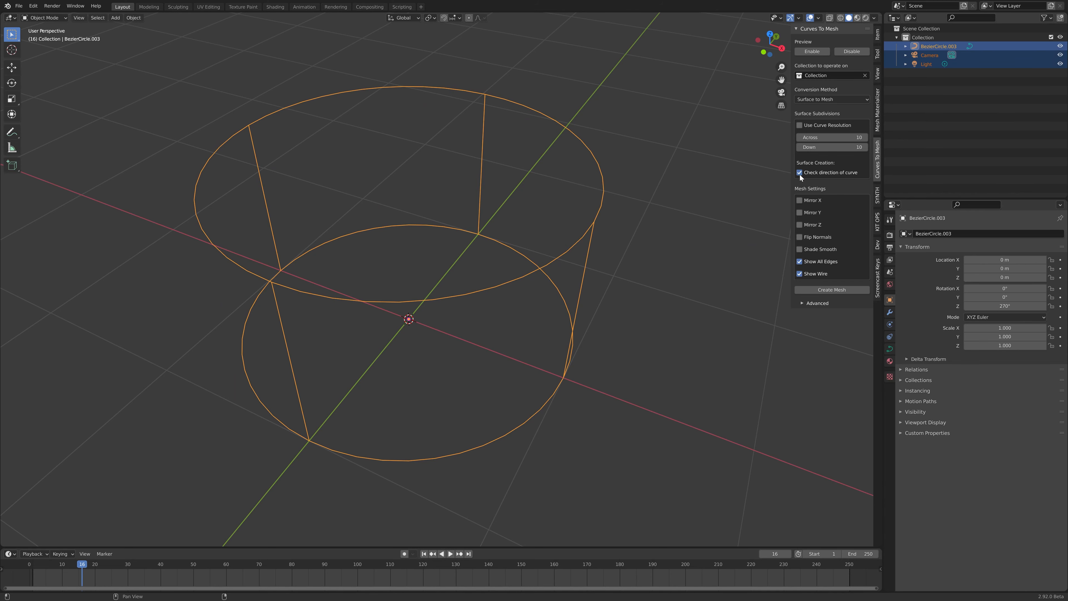
Step: Enable the surface preview for the cylinder curves and inspect the resulting walls
left_click(815, 51)
middle_click_drag(511, 240, 518, 271)
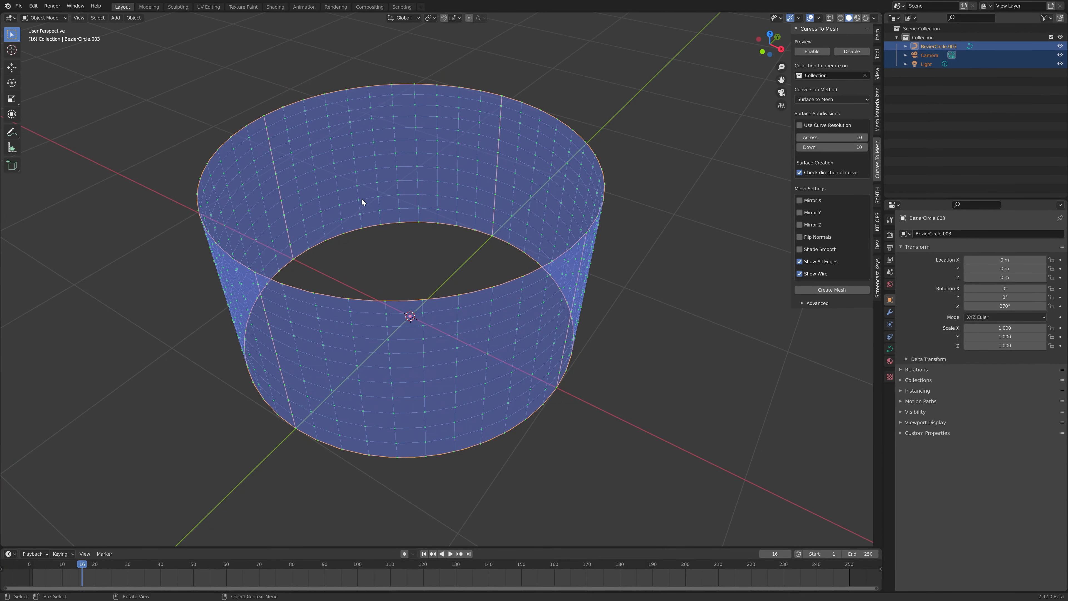
scroll(491, 338, "down", 3)
middle_click_drag(491, 338, 481, 238)
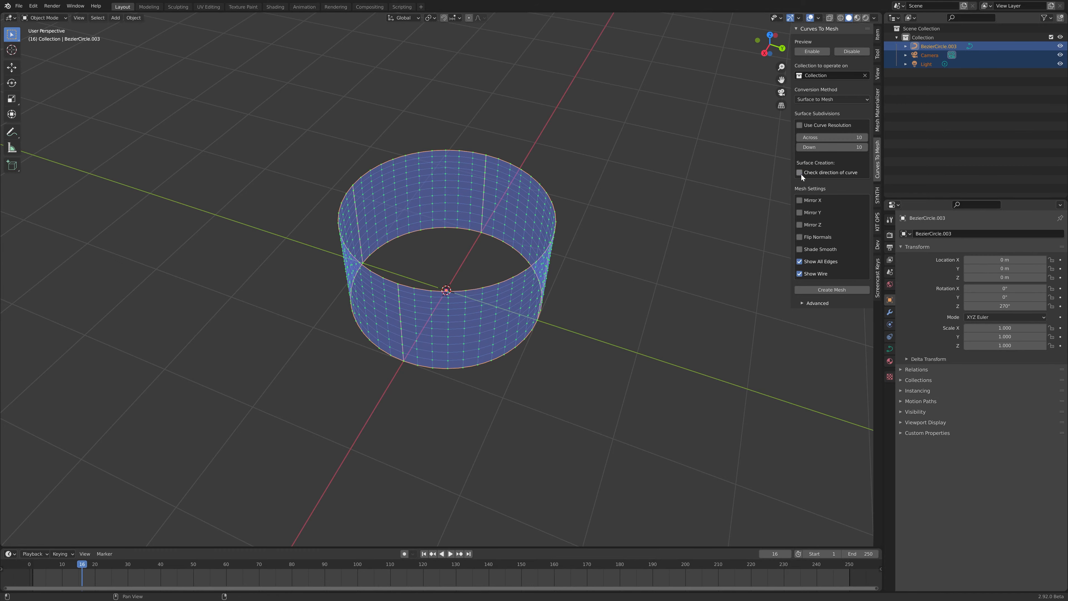
Step: Inspect the cylinder preview with the curve direction check turned off, and turn the check back on
middle_click_drag(597, 219, 824, 155)
scroll(499, 250, "up", 3)
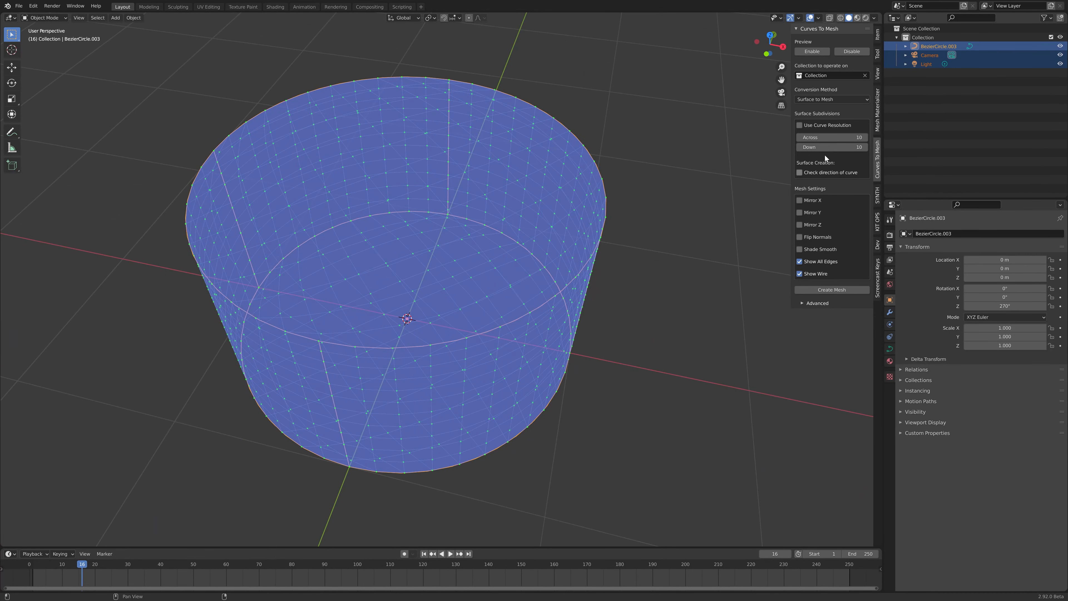
left_click(800, 173)
mouse_move(659, 269)
middle_mouse_down()
mouse_move(633, 236)
mouse_move(663, 257)
middle_mouse_up()
Step: Put the Bezier circle curve into Edit Mode, select two adjacent control points on the cylinder's upper circle, and switch the spline's direction
key("Tab")
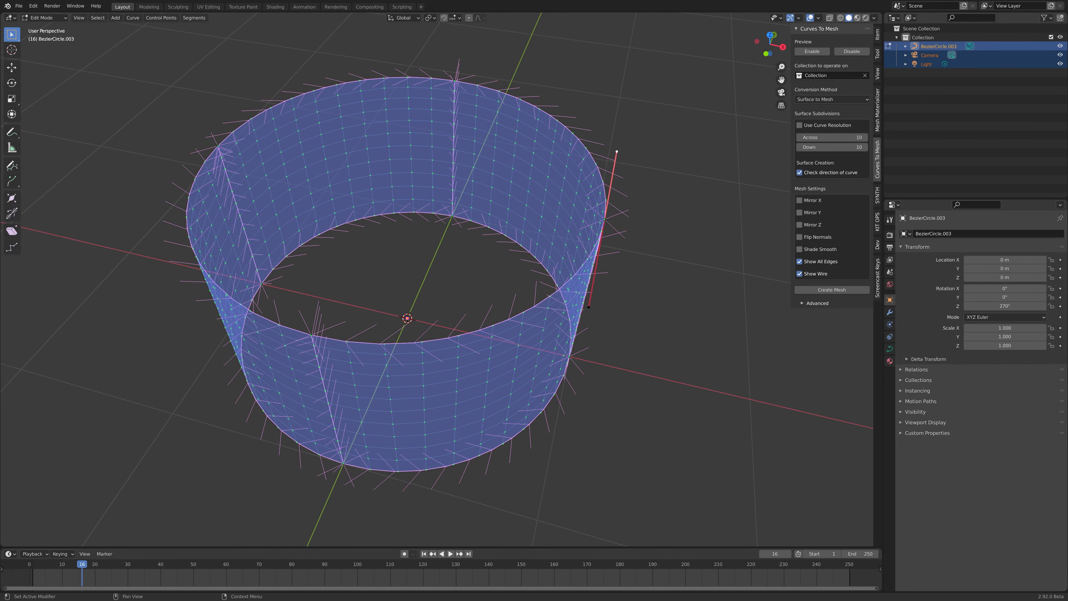
left_click(588, 307, "shift")
middle_click_drag(435, 348, 399, 340)
middle_click_drag(474, 286, 422, 285)
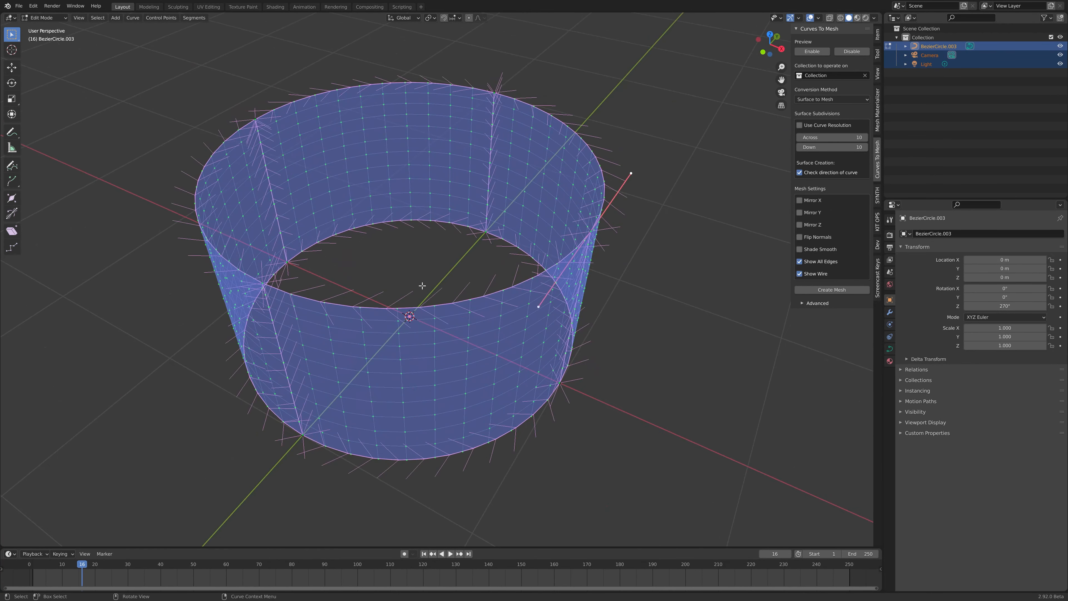
key("l")
middle_click_drag(628, 269, 555, 223)
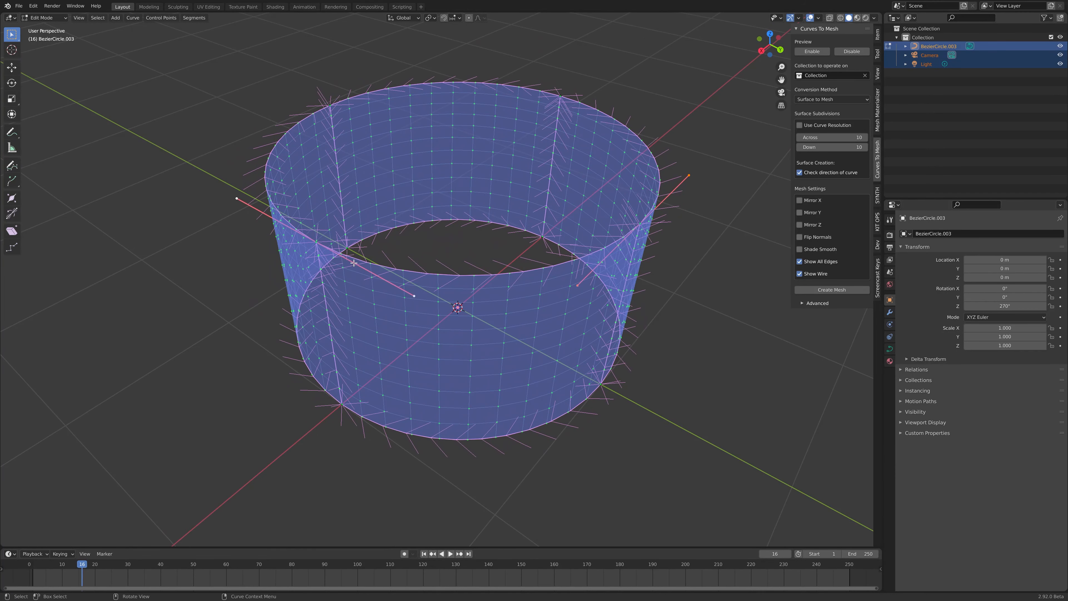
middle_click_drag(391, 223, 408, 254)
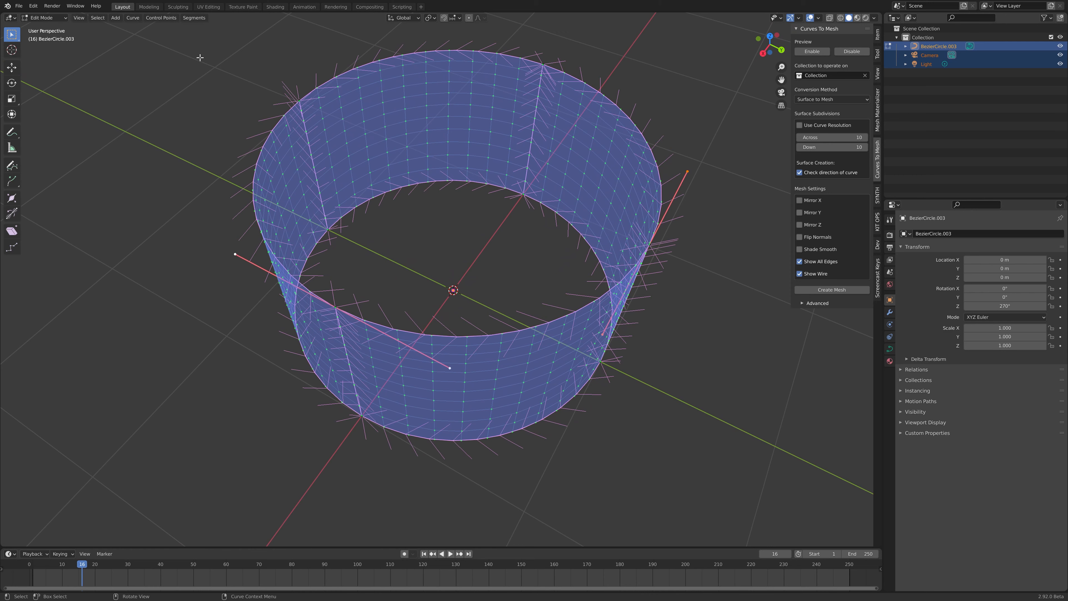
left_click(192, 20)
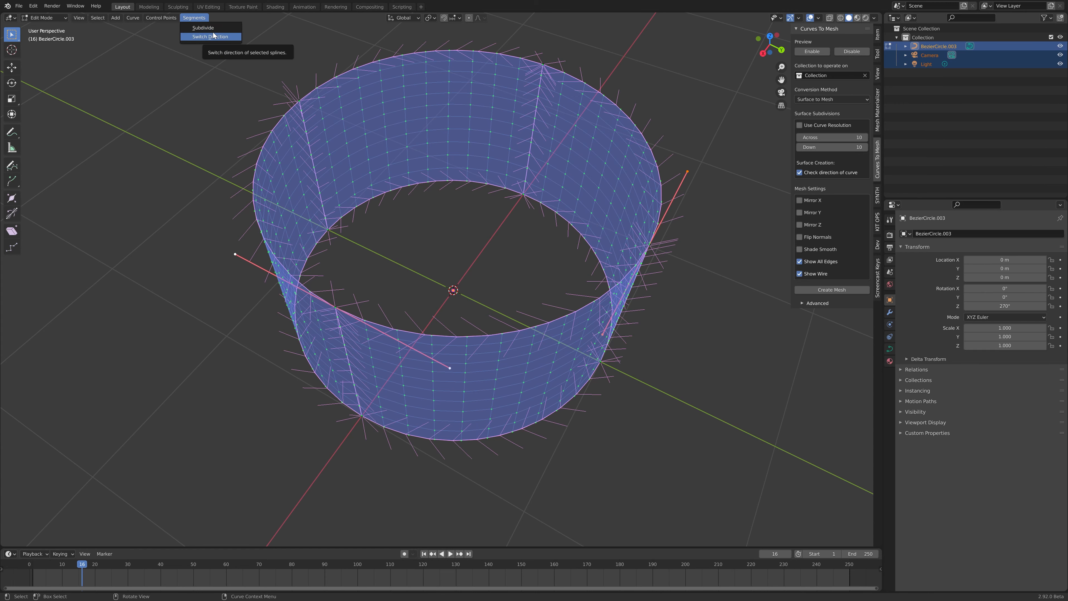
left_click(232, 40)
Step: Examine the previewed cylinder walls around the selected control points on the upper circle from several angles
middle_click_drag(533, 245, 558, 95)
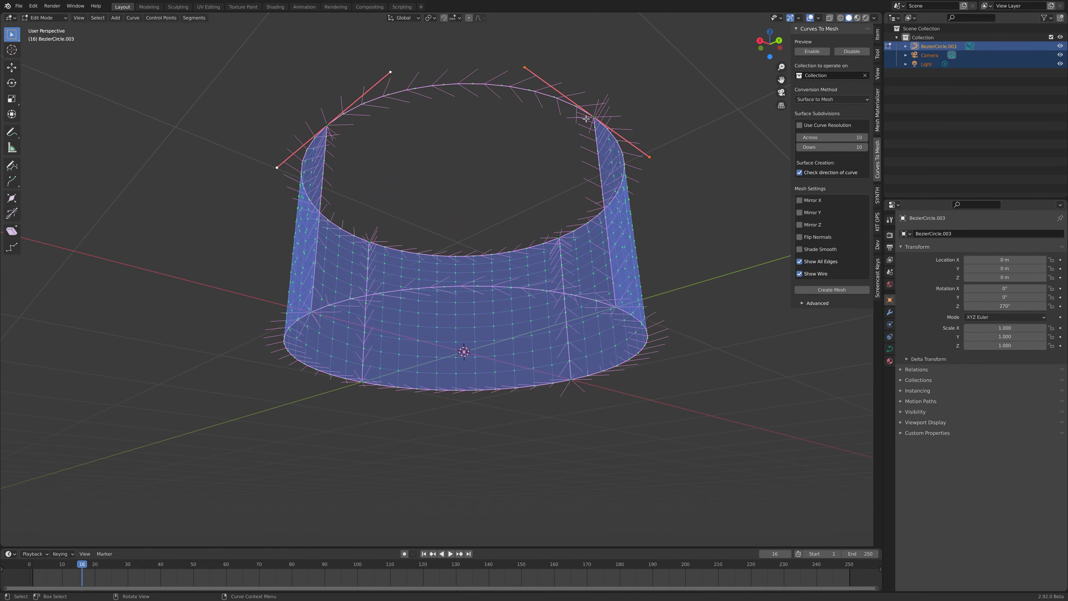
middle_click_drag(406, 135, 477, 168)
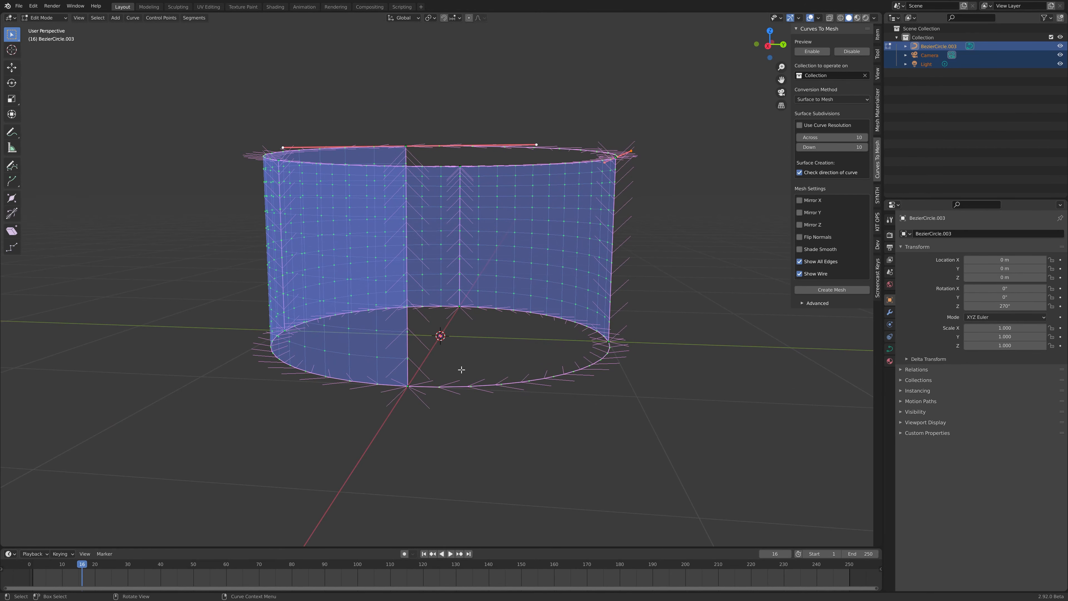
middle_click_drag(613, 268, 566, 268)
middle_click_drag(421, 298, 526, 239)
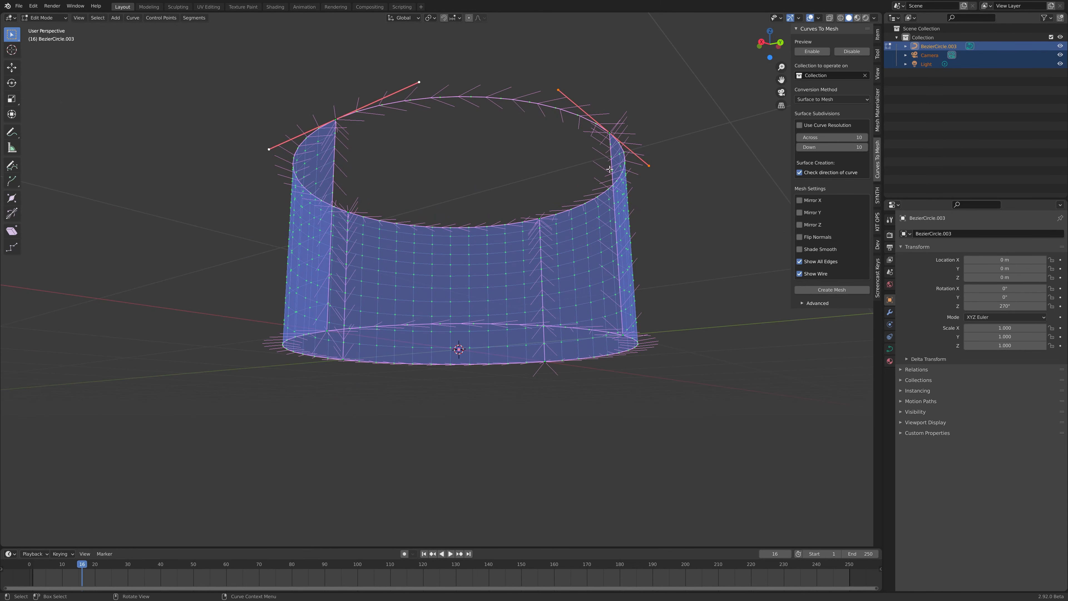
middle_click_drag(402, 127, 492, 229)
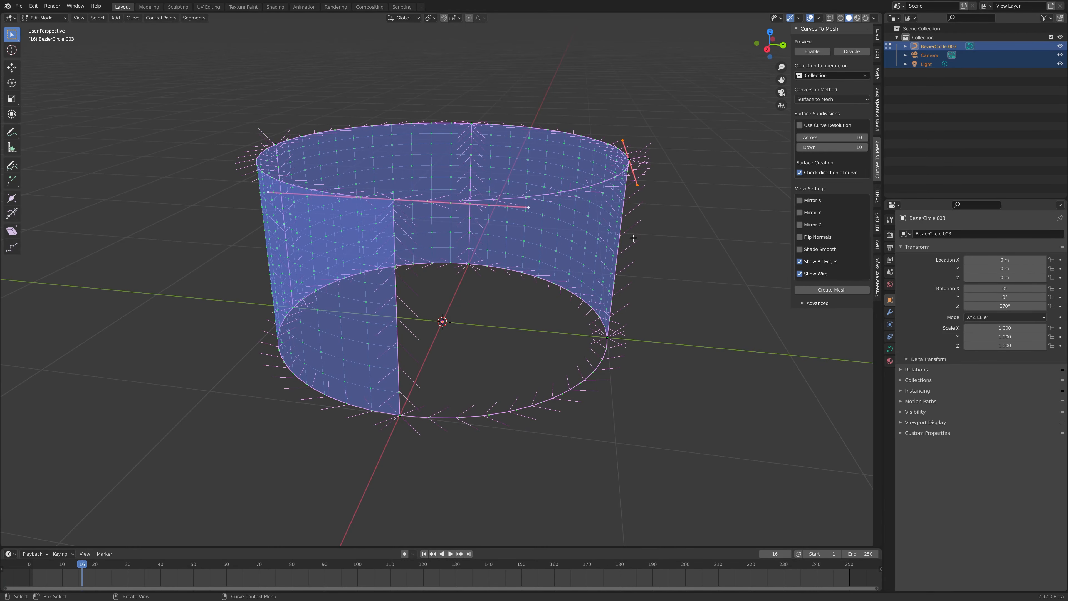
middle_click_drag(633, 237, 490, 252)
middle_click_drag(581, 226, 608, 201)
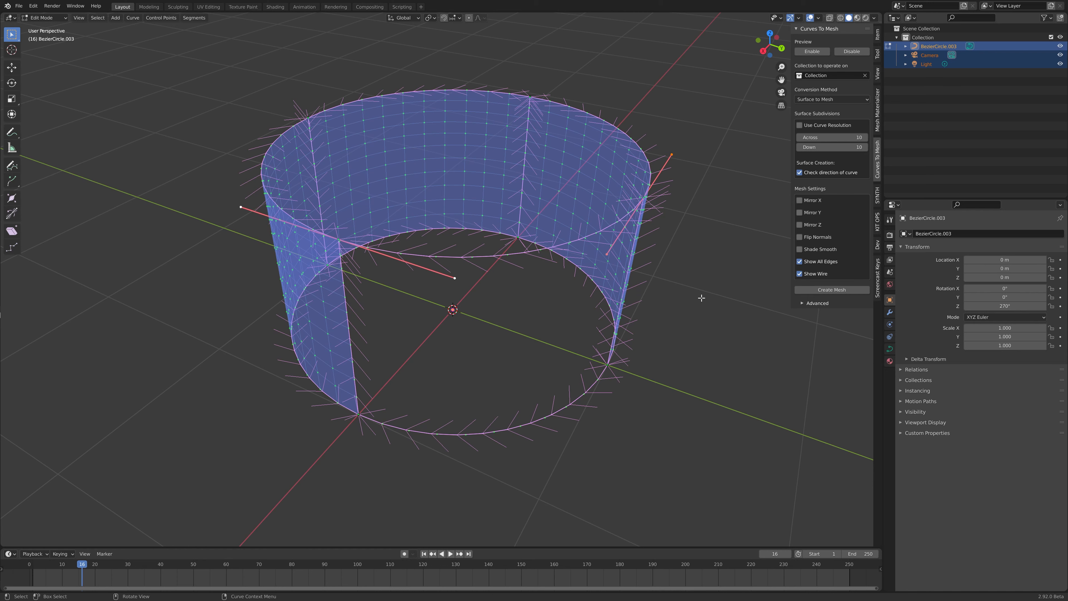
scroll(458, 347, "down", 3)
middle_click_drag(453, 334, 479, 336)
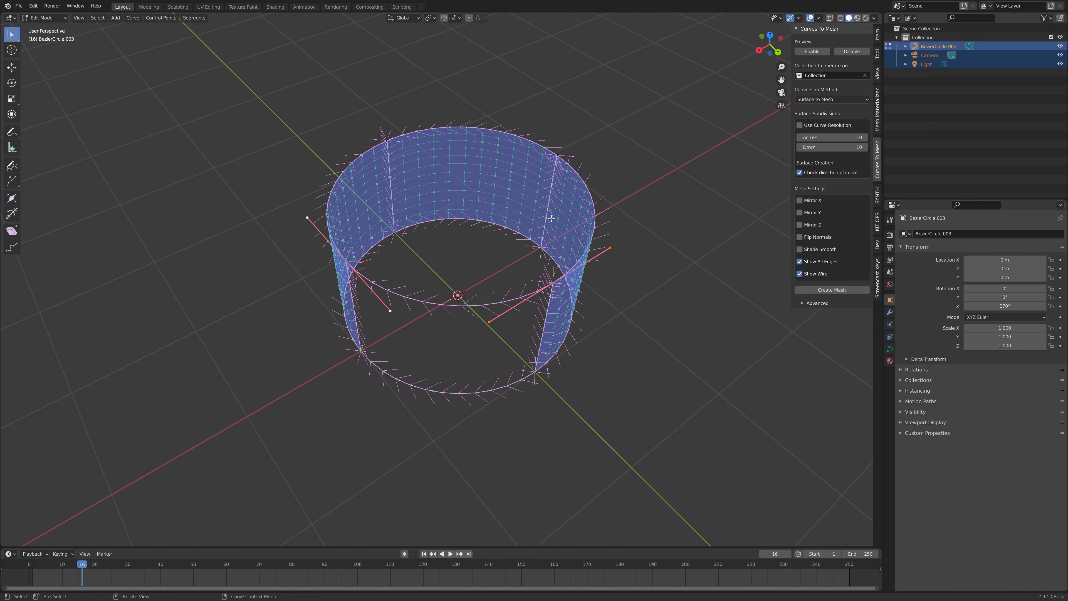
Step: Open car_curve.blend from the tests folder, discarding the changes to the cylinder file
left_click(19, 6)
mouse_move(32, 36)
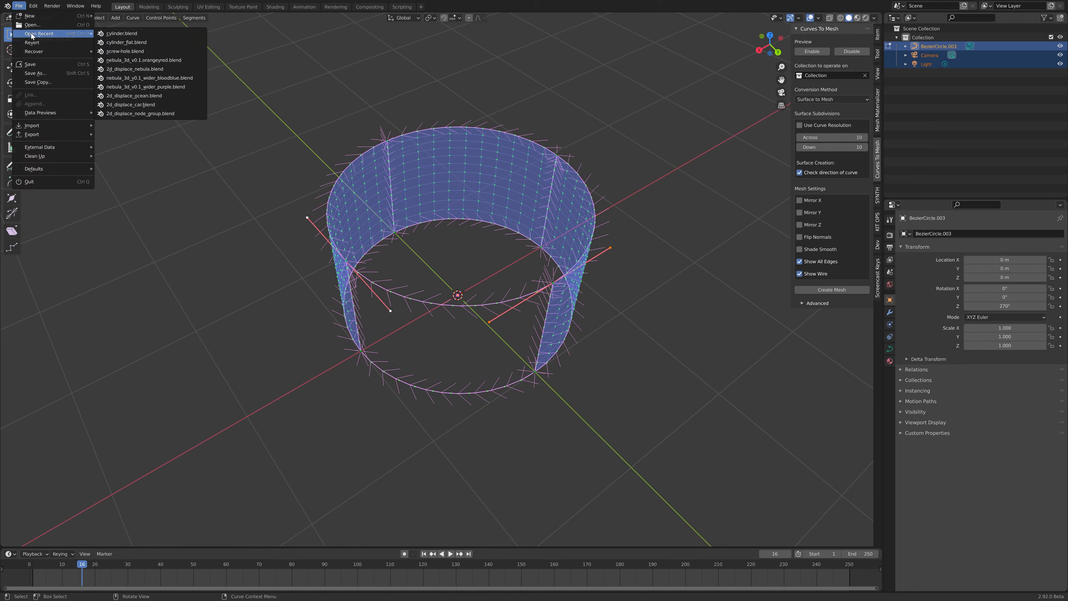
left_click(33, 25)
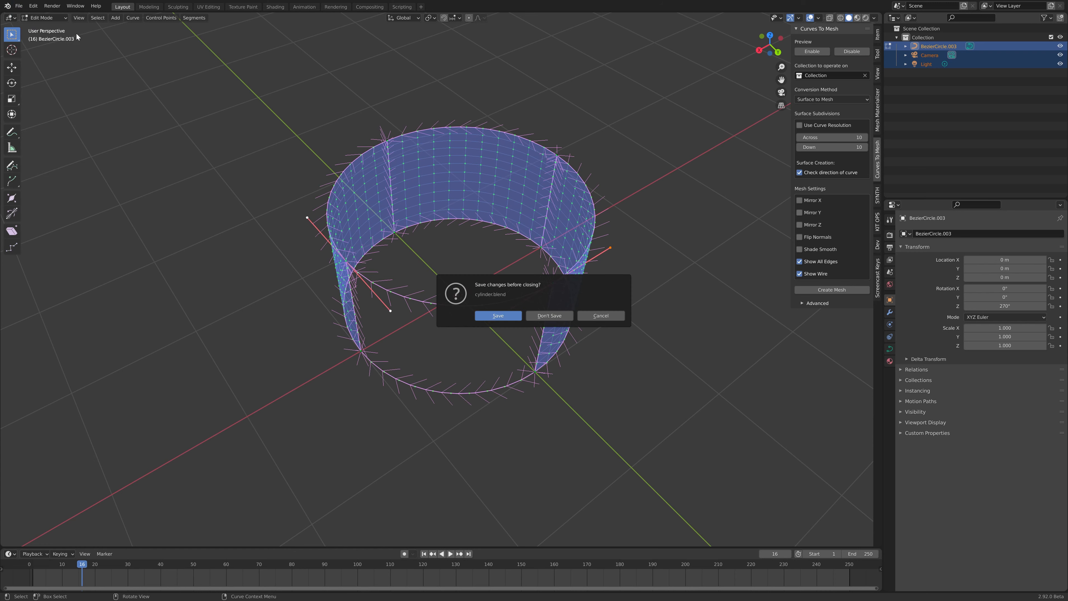
left_click(542, 314)
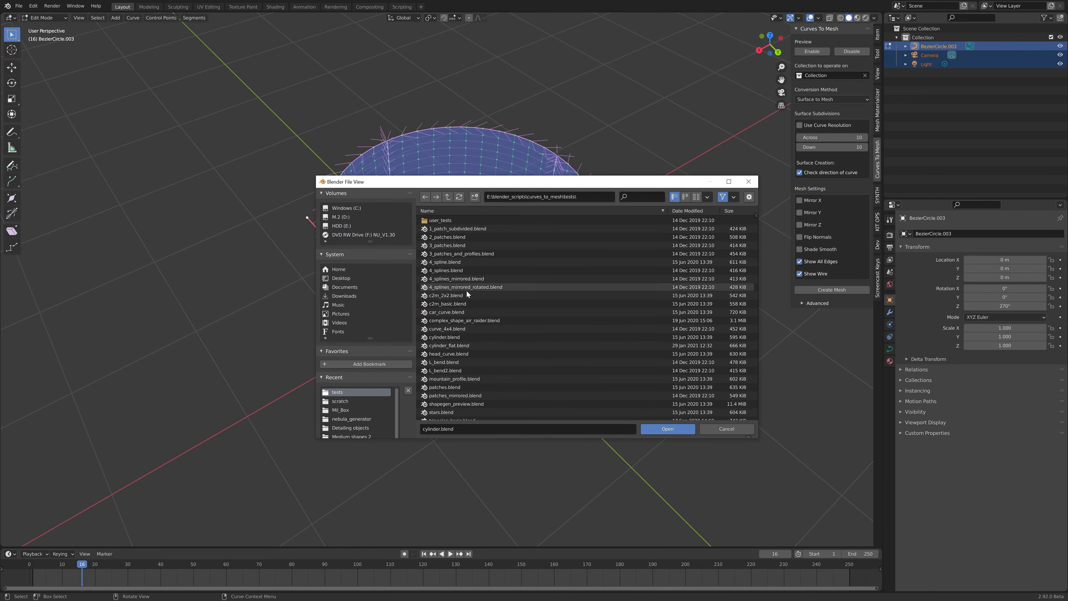
left_click(448, 210)
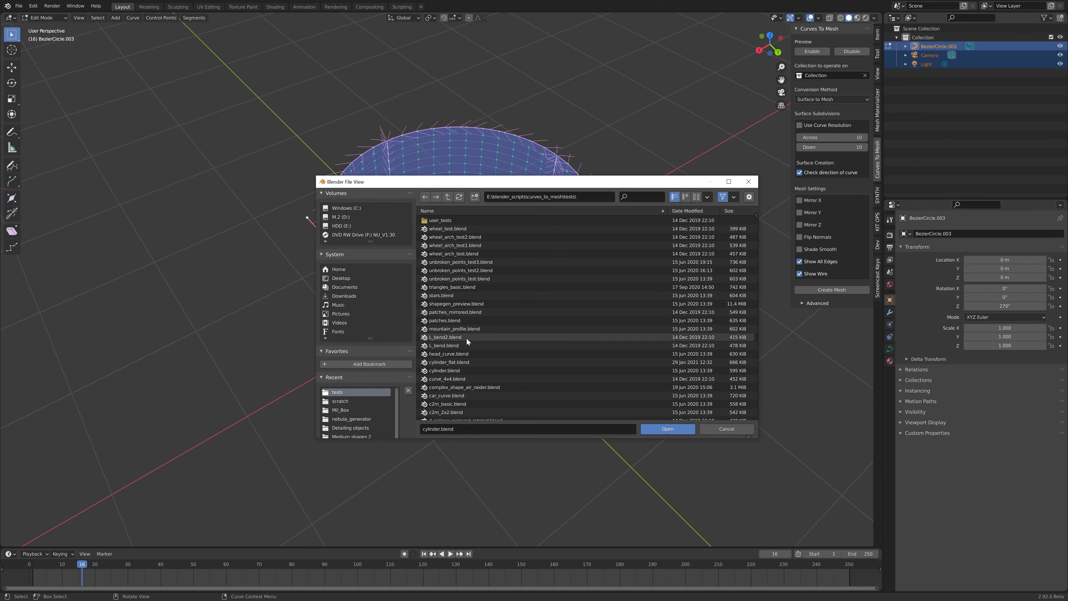
left_click(440, 212)
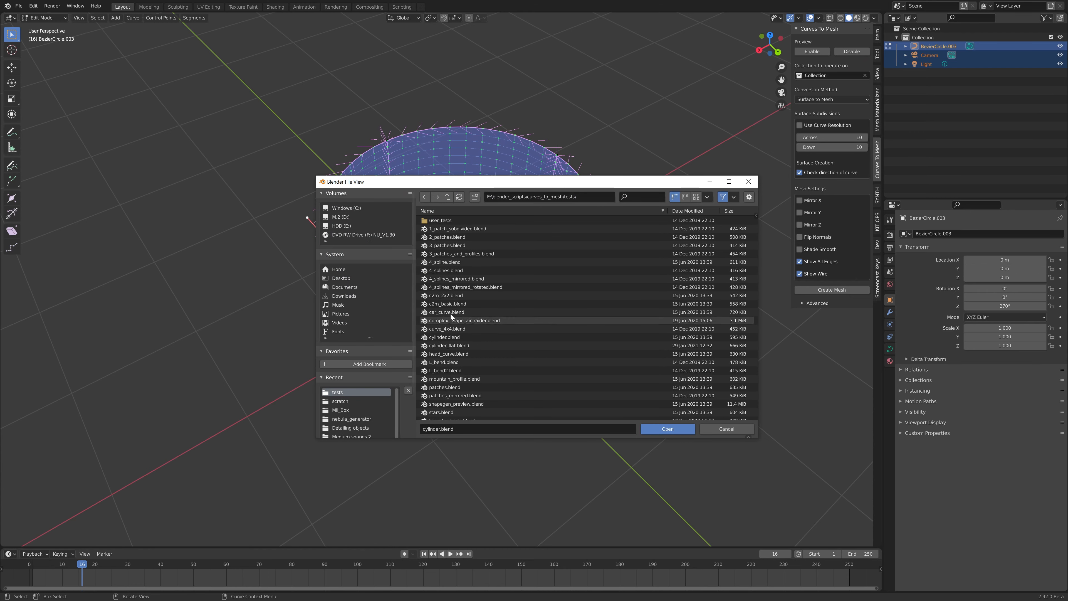
left_click(467, 314)
double_click(521, 311)
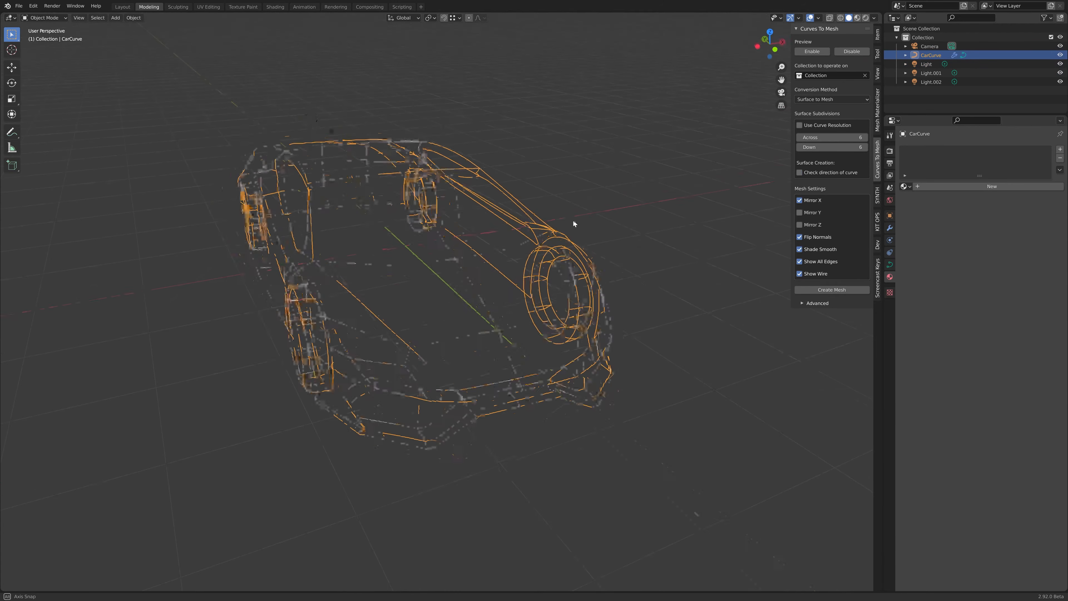
Step: Inspect the car's curve network and put the CarCurve object into Edit Mode
middle_click_drag(575, 224, 526, 236)
middle_click_drag(669, 232, 316, 238)
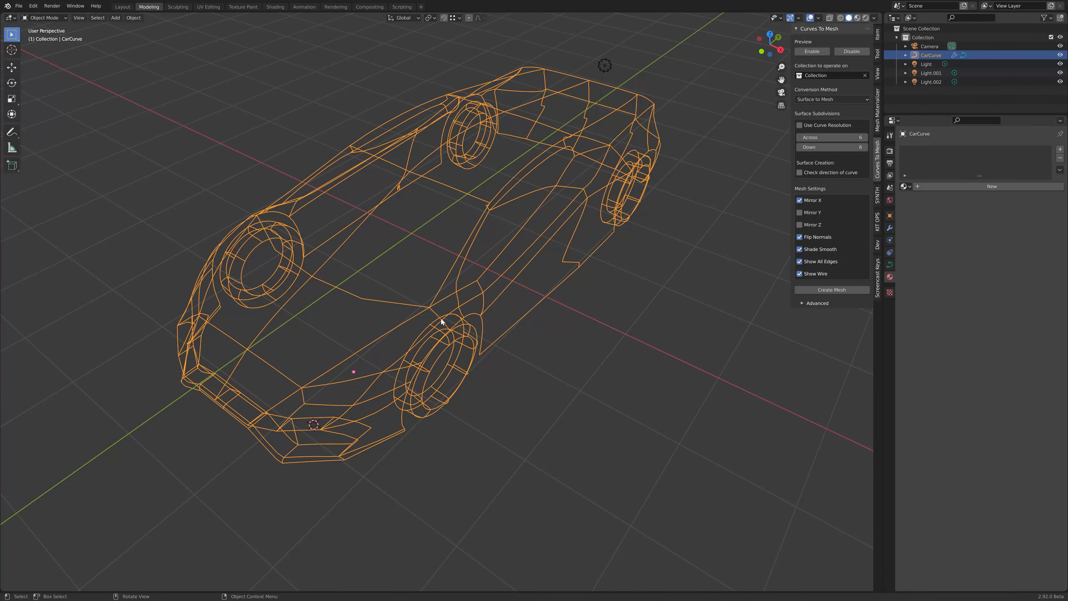
scroll(471, 348, "up", 2)
scroll(426, 297, "up", 2)
middle_click_drag(426, 297, 602, 293)
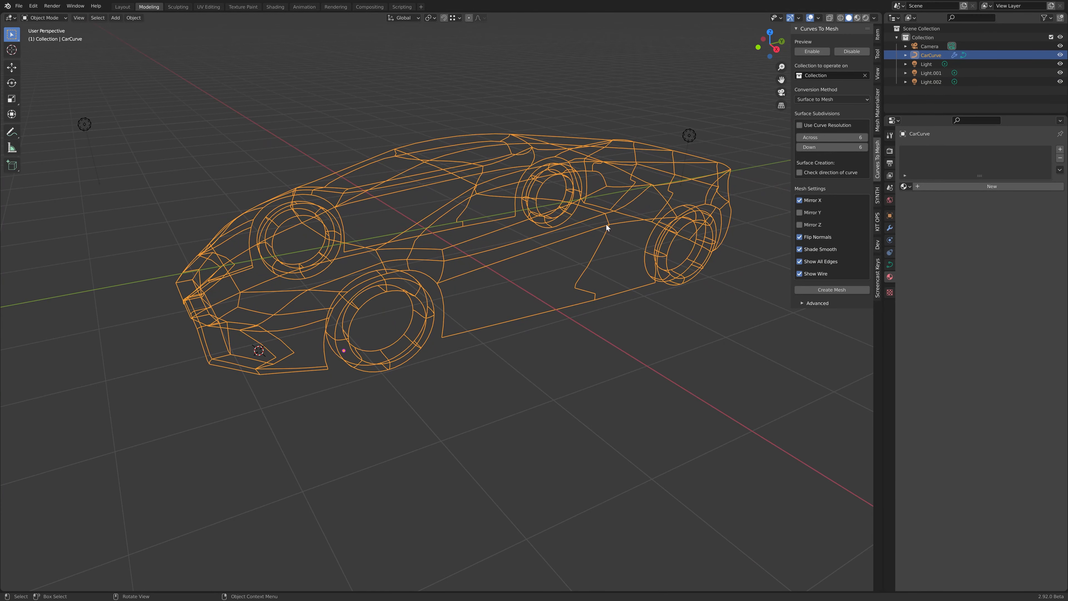
key("Tab")
Step: Examine the curve directions around the car's front and wheels, and enable the surface preview
middle_click_drag(484, 259, 547, 266)
scroll(522, 277, "up", 1)
scroll(522, 277, "up", 1)
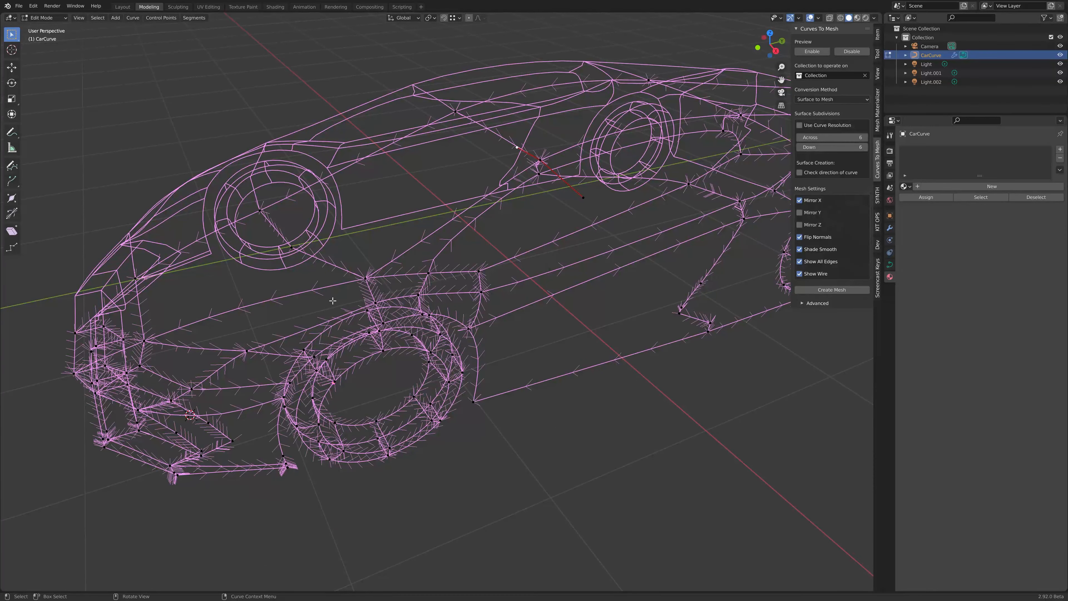
middle_click_drag(158, 329, 239, 341)
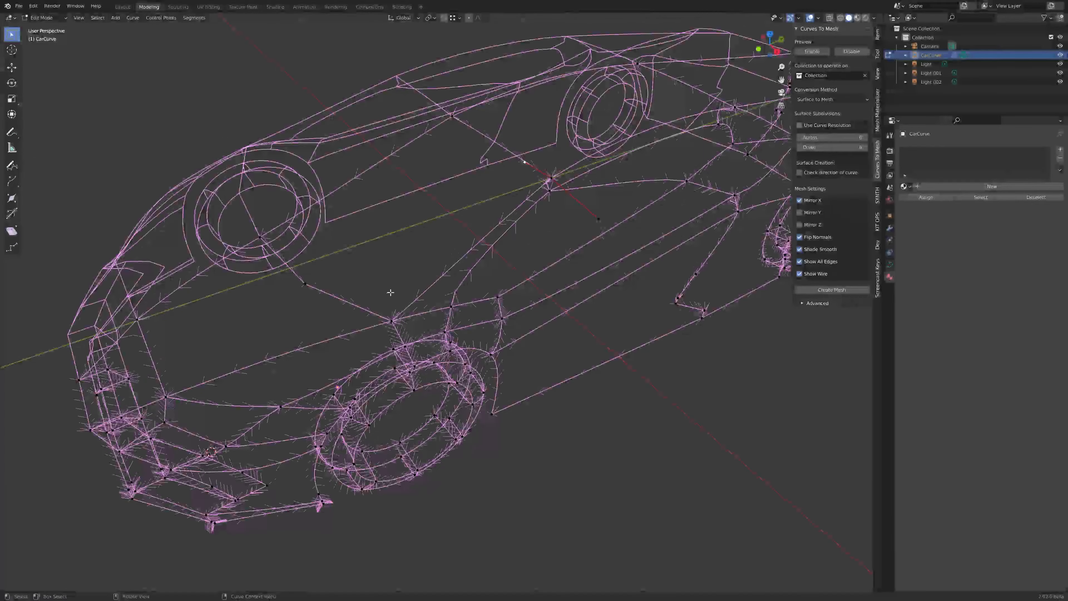
middle_click_drag(390, 293, 422, 303)
left_click(811, 53)
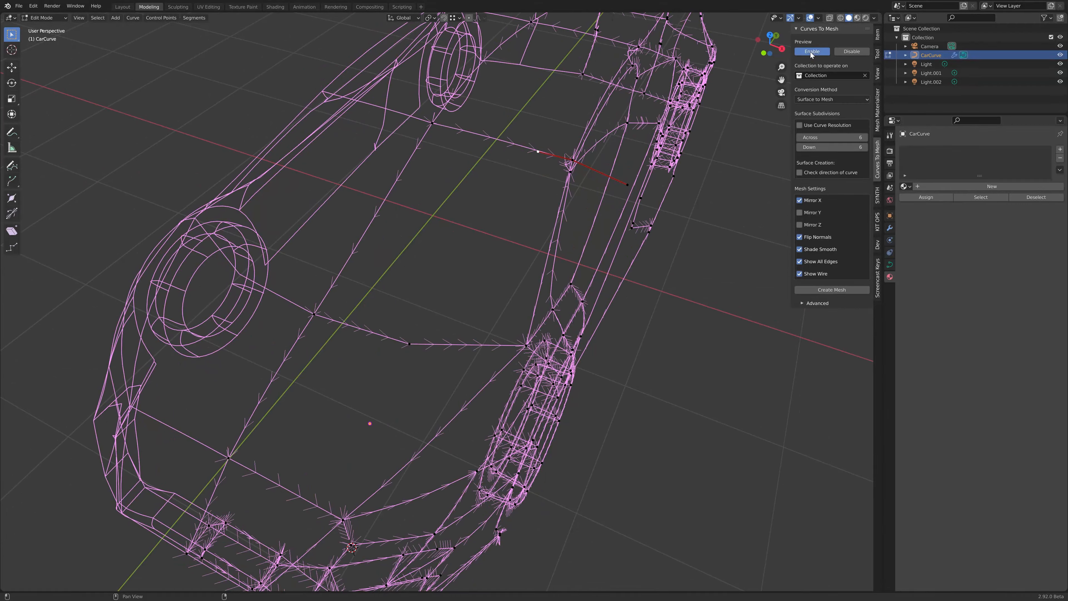